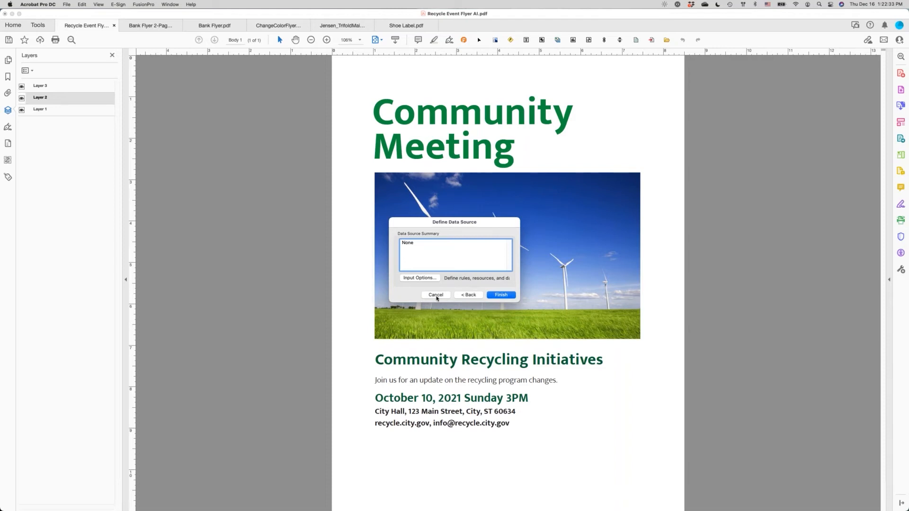
# - Cancel the data source definition and extract the "Community Meeting" headline into a FusionPro text frame
pyautogui.click(436, 295)
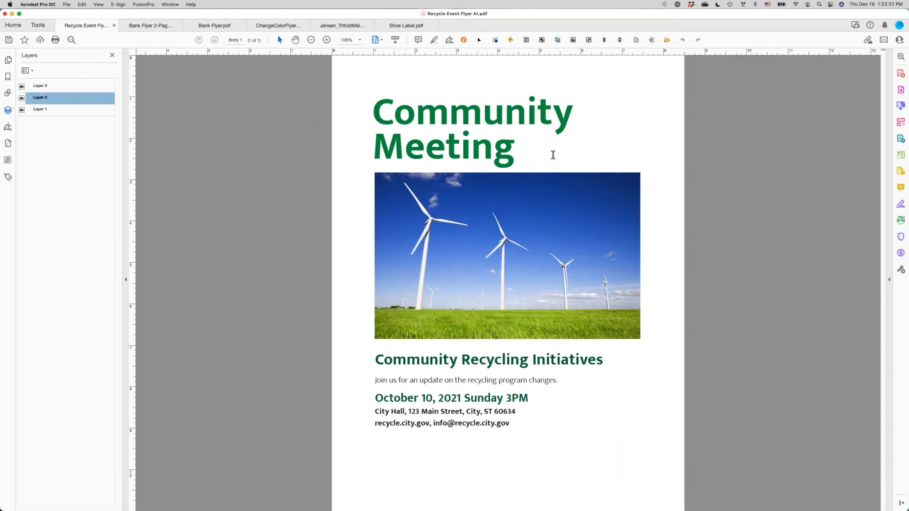
pyautogui.click(551, 154)
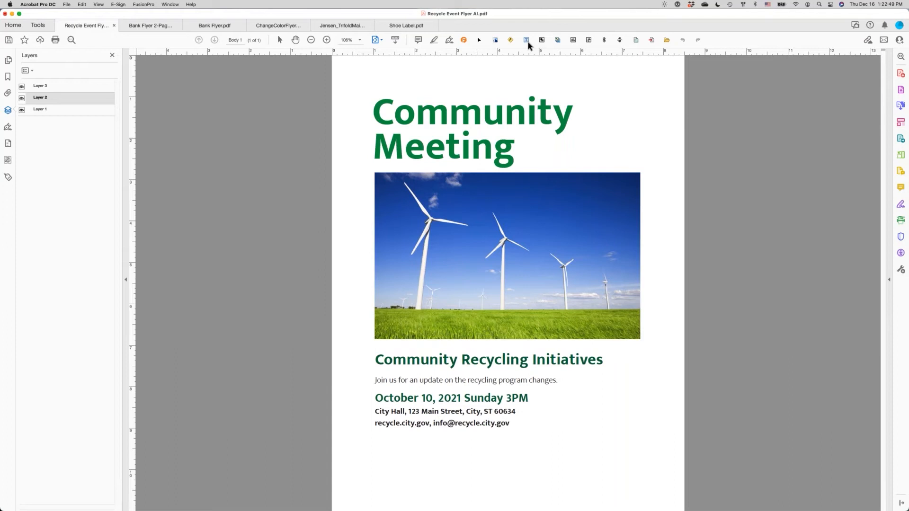
pyautogui.click(527, 41)
pyautogui.moveTo(368, 88); pyautogui.dragTo(651, 168)
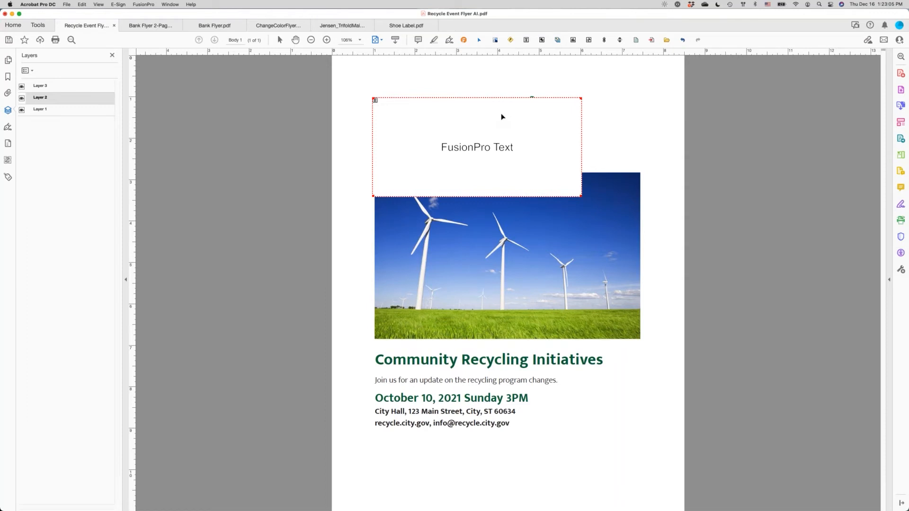
# - Open the headline frame in the text editor to examine its extracted text, font size and formatting, and accept it
pyautogui.doubleClick(501, 114)
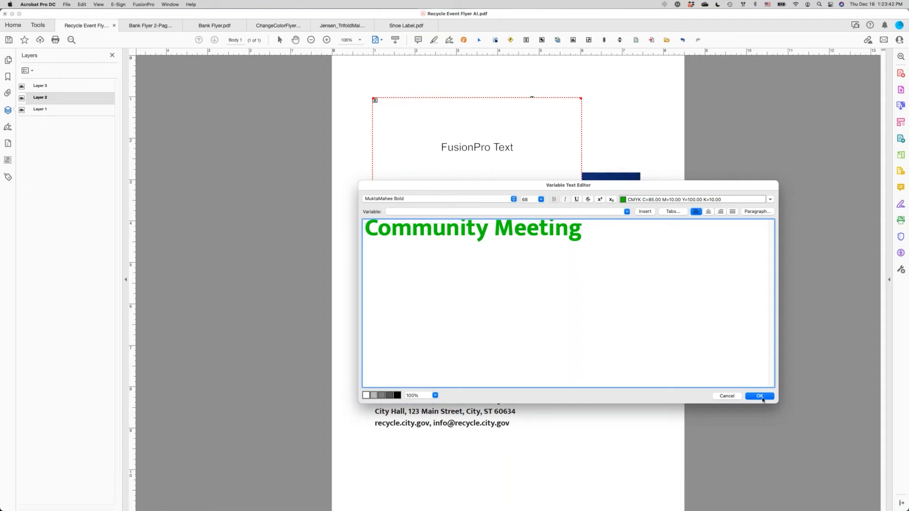
pyautogui.click(541, 199)
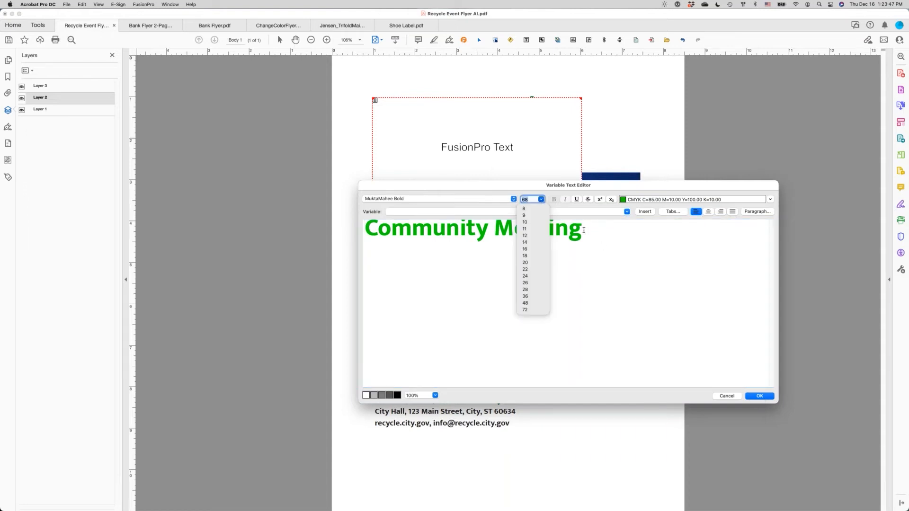
pyautogui.press('Escape')
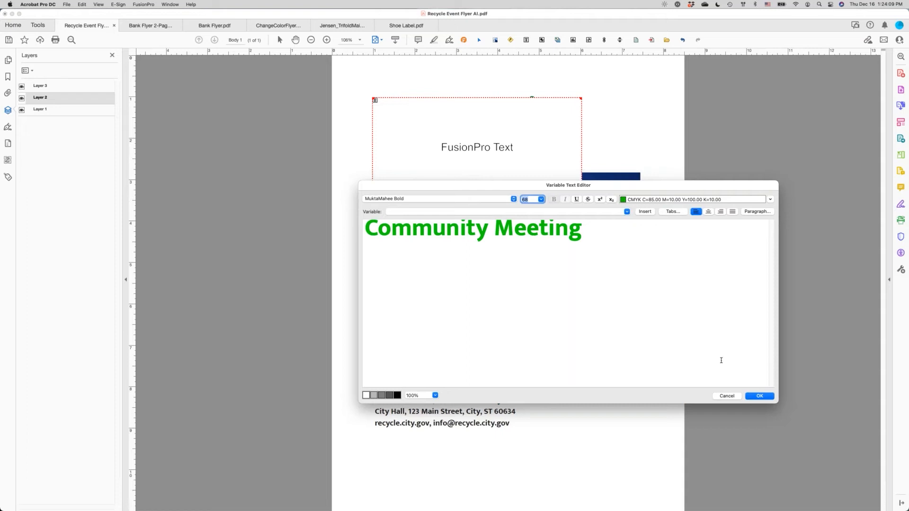
pyautogui.click(752, 397)
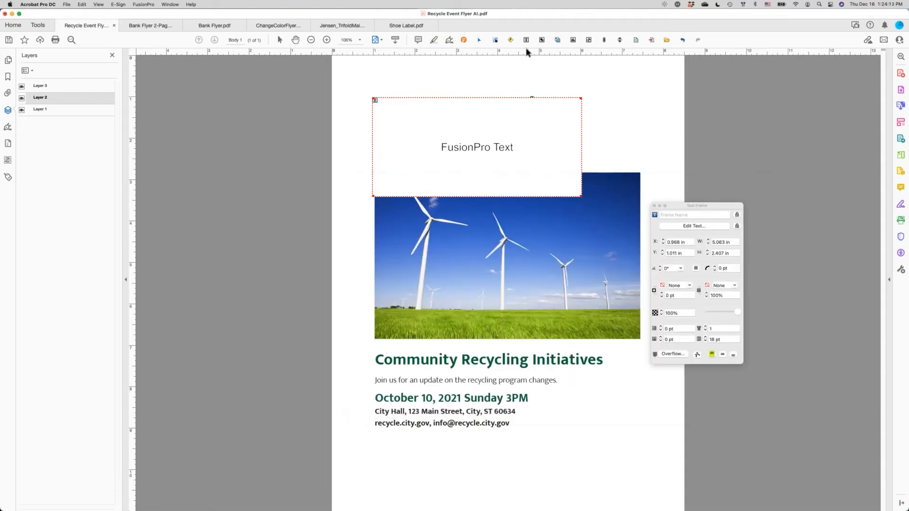
# - Preview the headline frame, move it up to about Y 0.617 in over the original text, and enlarge it to about 6.545 by 2.493 in
pyautogui.click(495, 40)
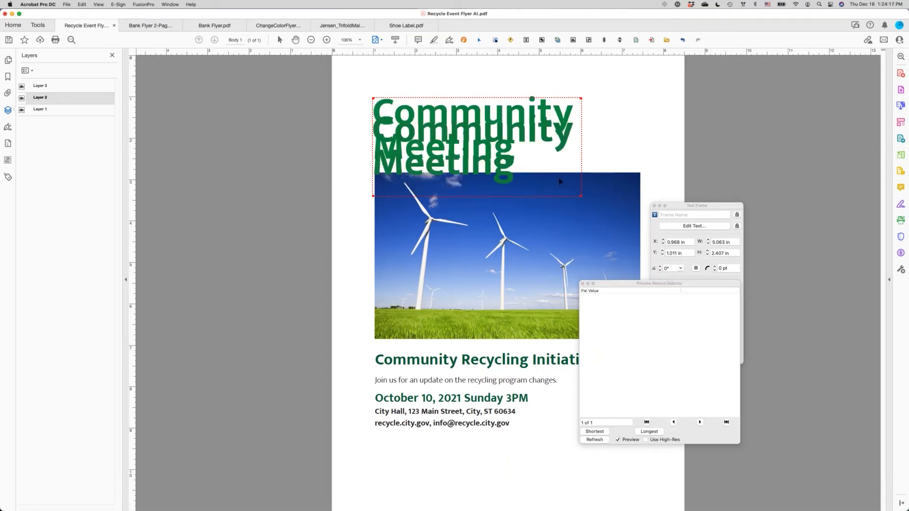
pyautogui.moveTo(557, 179); pyautogui.dragTo(558, 168)
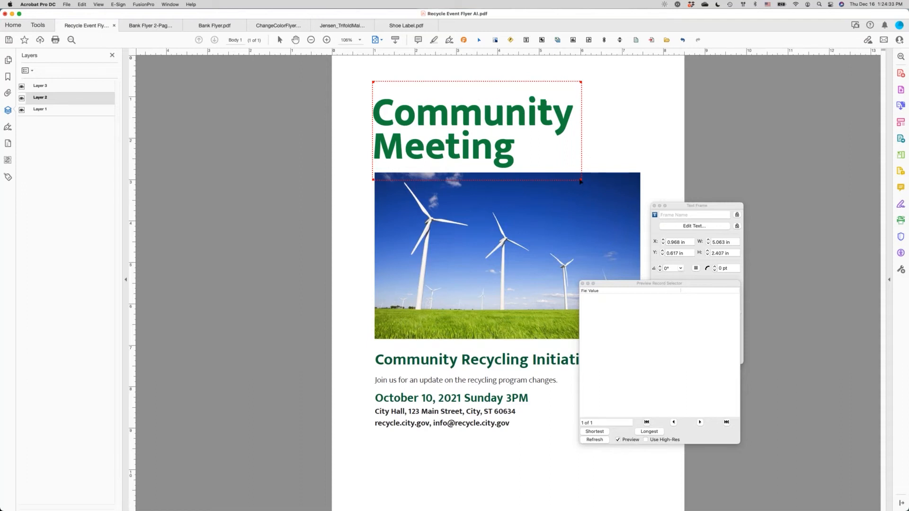
pyautogui.moveTo(581, 180); pyautogui.dragTo(642, 183)
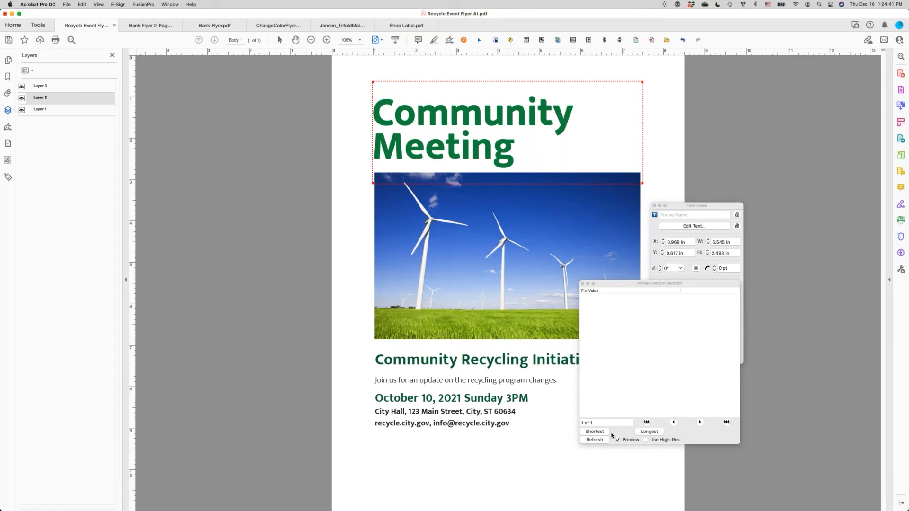
# - Check the overflow options of the headline text frame
pyautogui.click(677, 212)
pyautogui.click(672, 354)
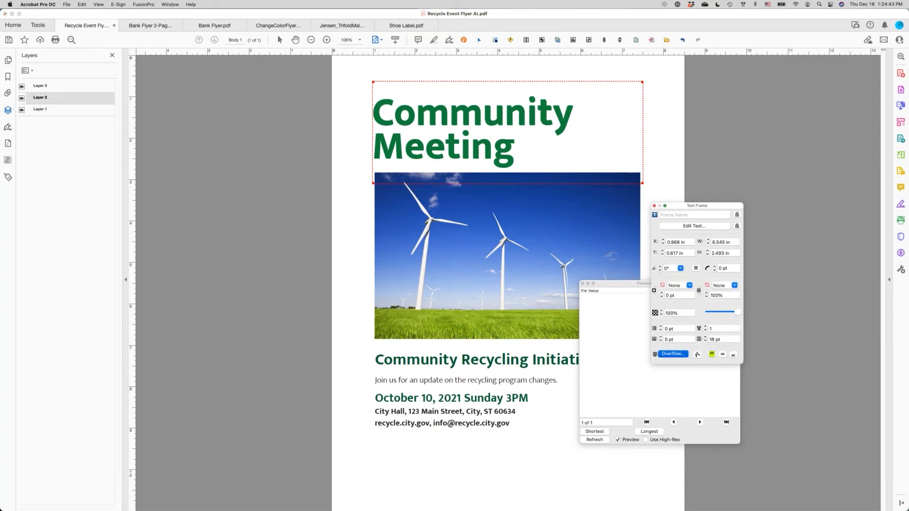
pyautogui.click(428, 283)
pyautogui.press('Return')
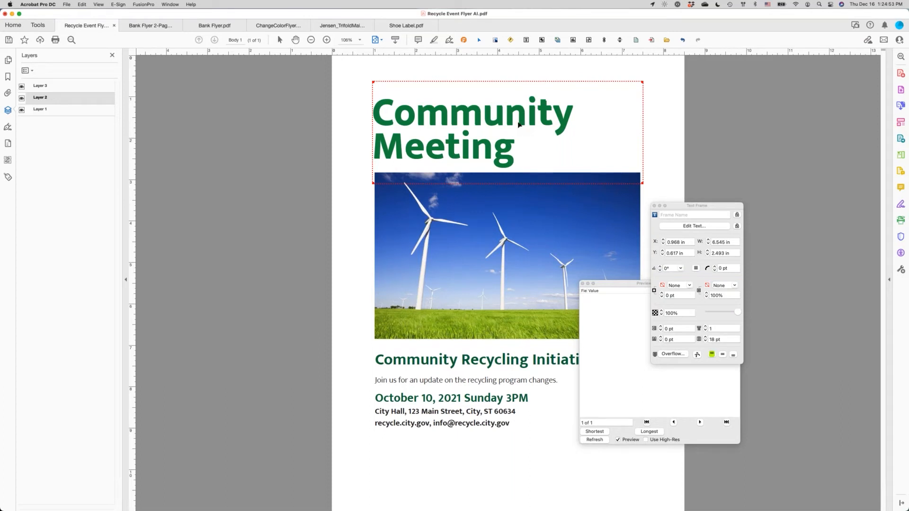
# - Remove the covered background text beneath the headline frame from the flyer
pyautogui.click(144, 4)
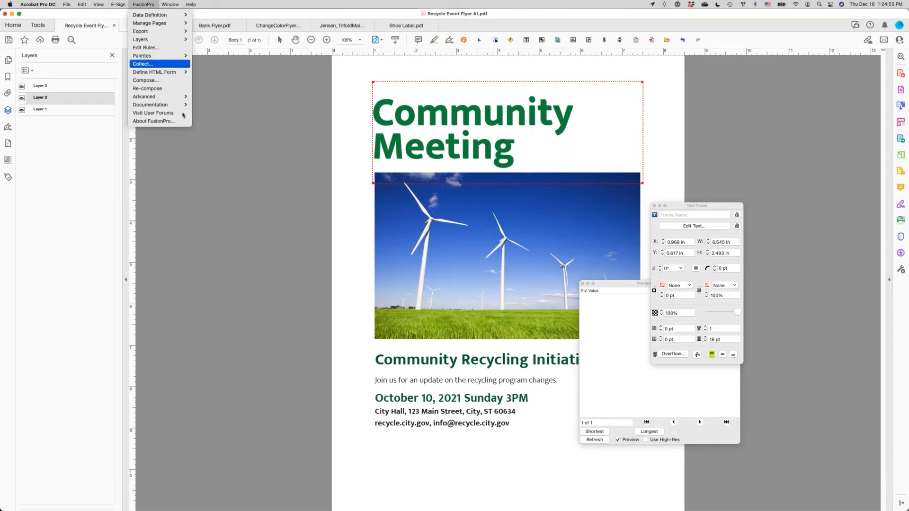
pyautogui.moveTo(180, 99)
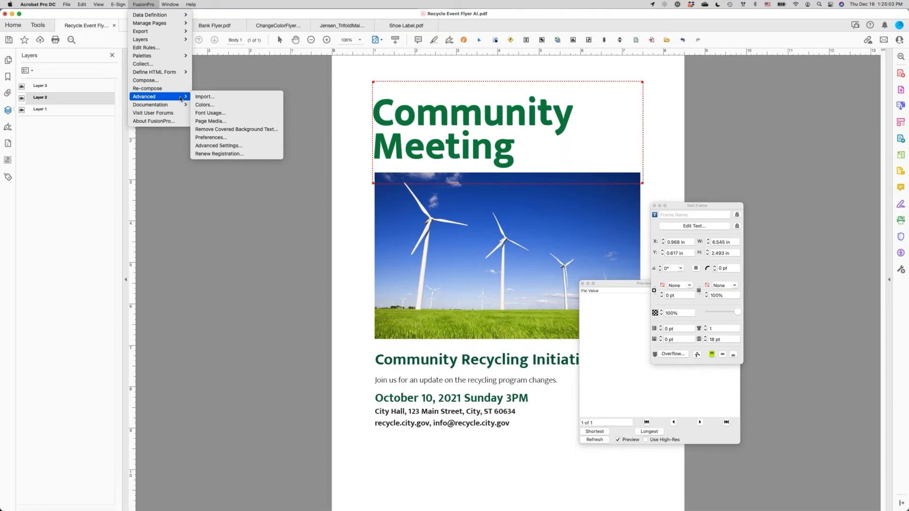
pyautogui.click(229, 130)
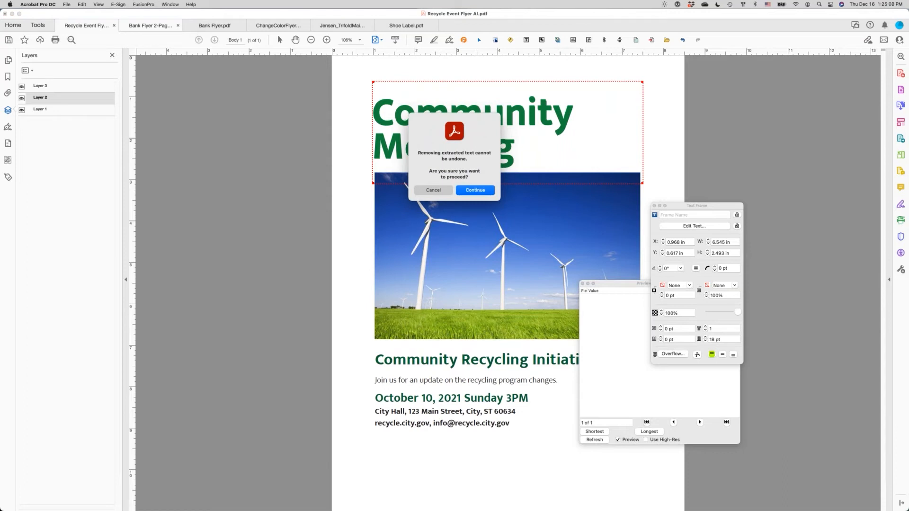
pyautogui.click(472, 192)
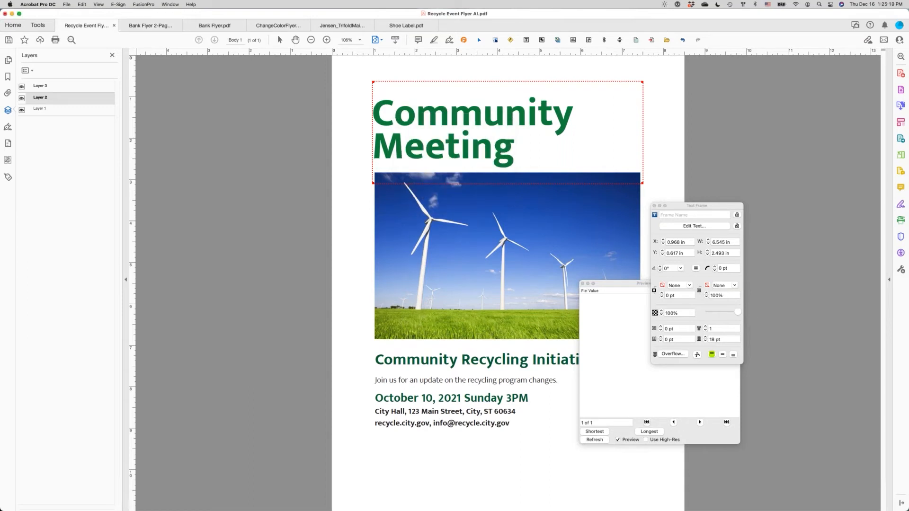
# - Move the headline frame to about X 0.985 in, Y 0.548 in, and shift the floating palettes clear of the page
pyautogui.moveTo(440, 100)
pyautogui.mouseDown()
pyautogui.moveTo(470, 100)
pyautogui.moveTo(442, 95)
pyautogui.mouseUp()
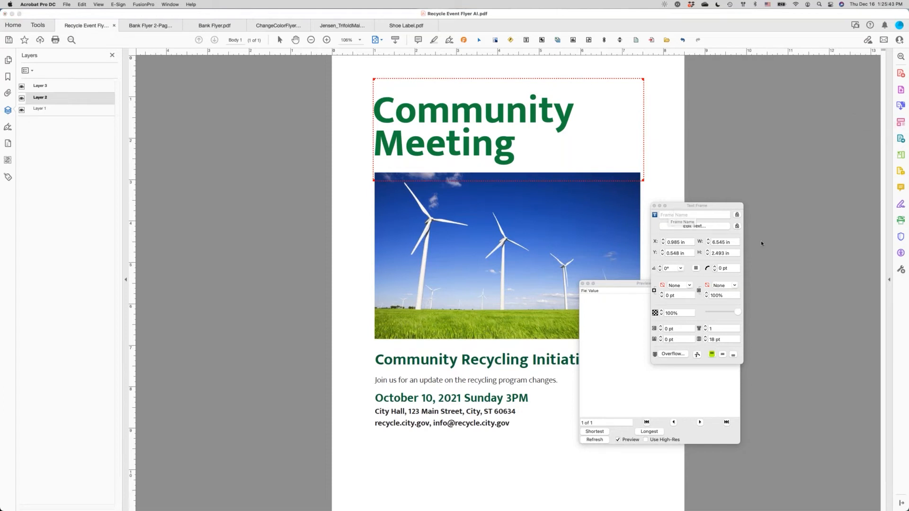
pyautogui.moveTo(673, 208); pyautogui.dragTo(760, 243)
pyautogui.moveTo(671, 286); pyautogui.dragTo(779, 327)
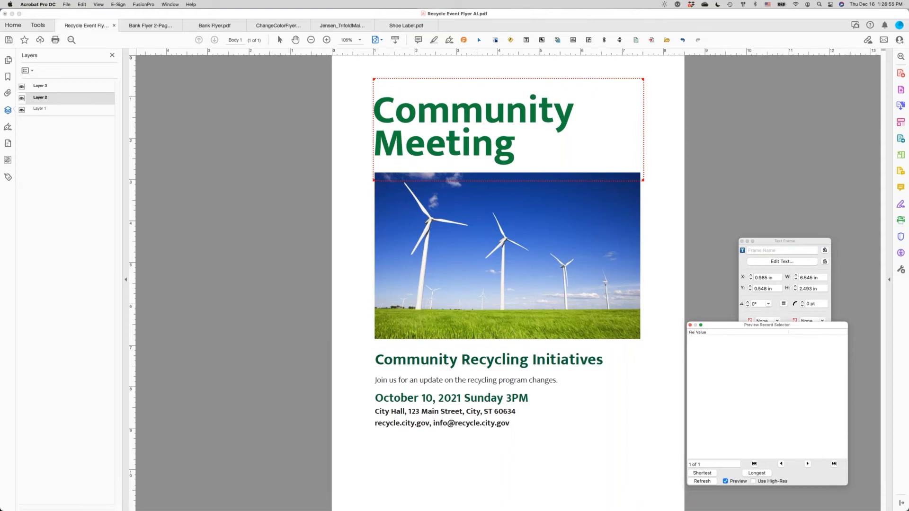
# - Hide Layer 3 and Layer 2 to check which flyer content each holds, and show both again
pyautogui.press('super+Tab')
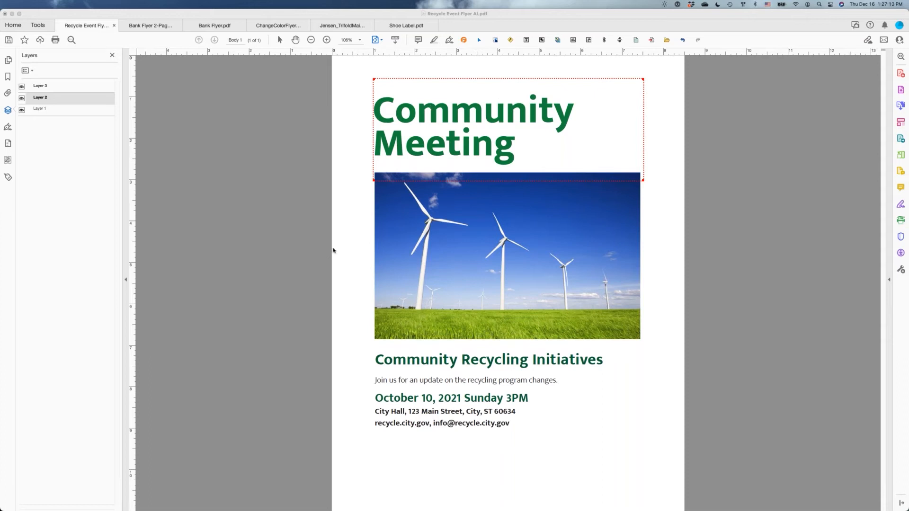
pyautogui.click(21, 86)
pyautogui.click(21, 99)
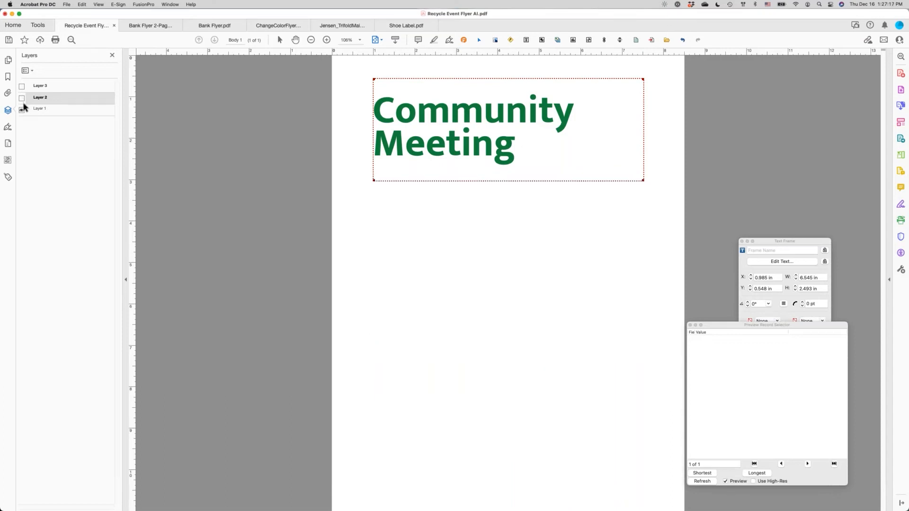
pyautogui.click(22, 96)
pyautogui.click(21, 87)
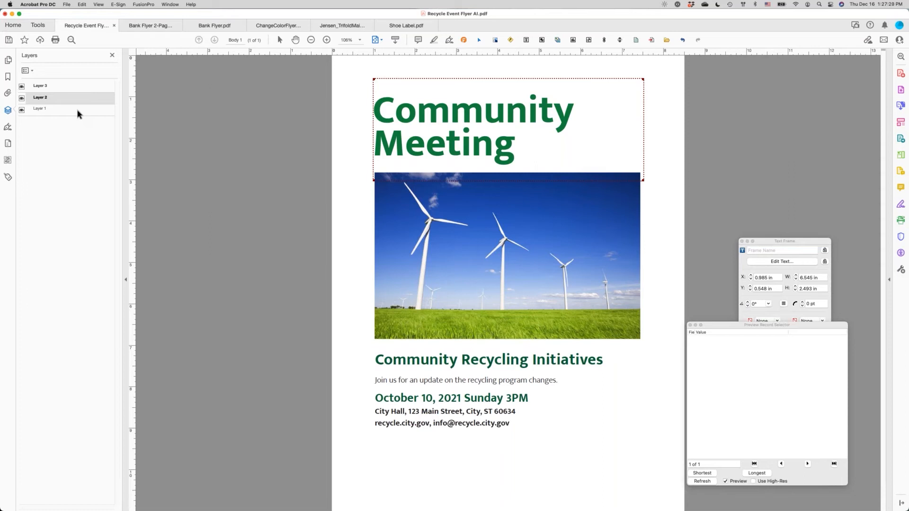
# - Compare the template pages of Bank Flyer.pdf with both designed pages of Bank Flyer 2-Pages.pdf
pyautogui.click(133, 28)
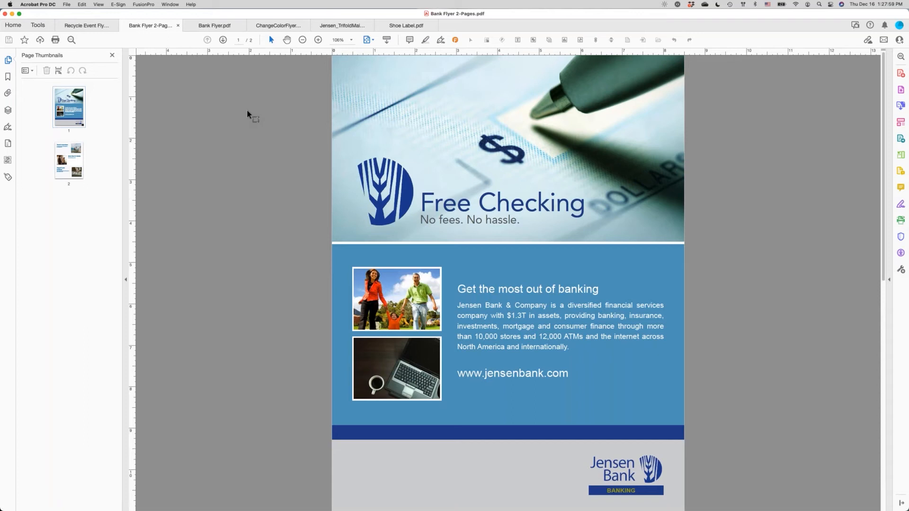
pyautogui.click(208, 27)
pyautogui.click(73, 124)
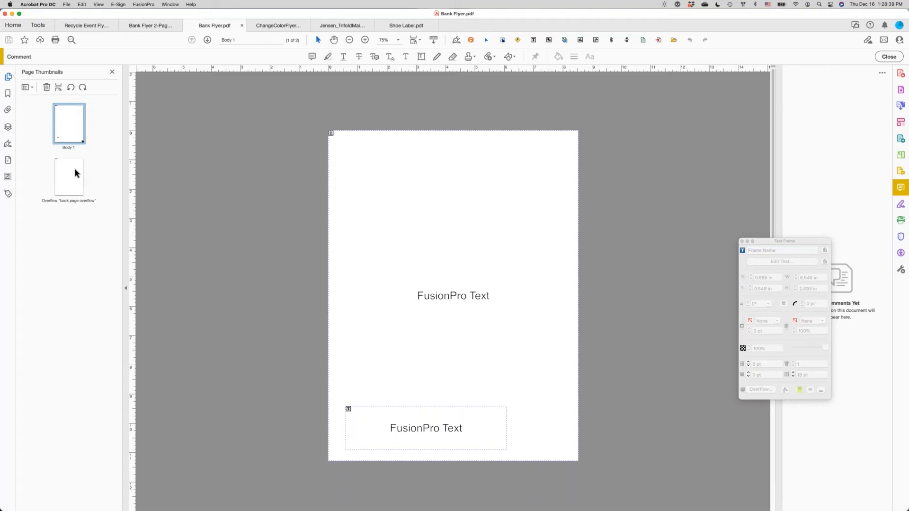
pyautogui.click(151, 26)
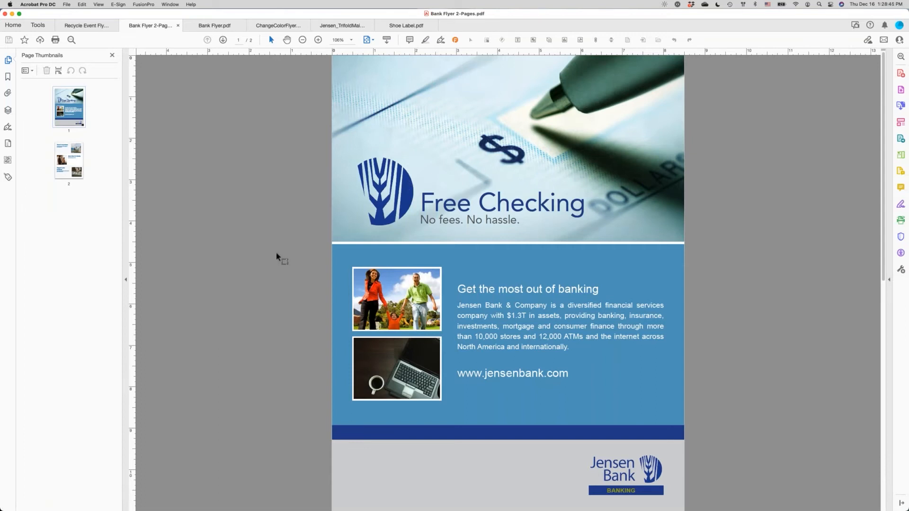
pyautogui.click(76, 160)
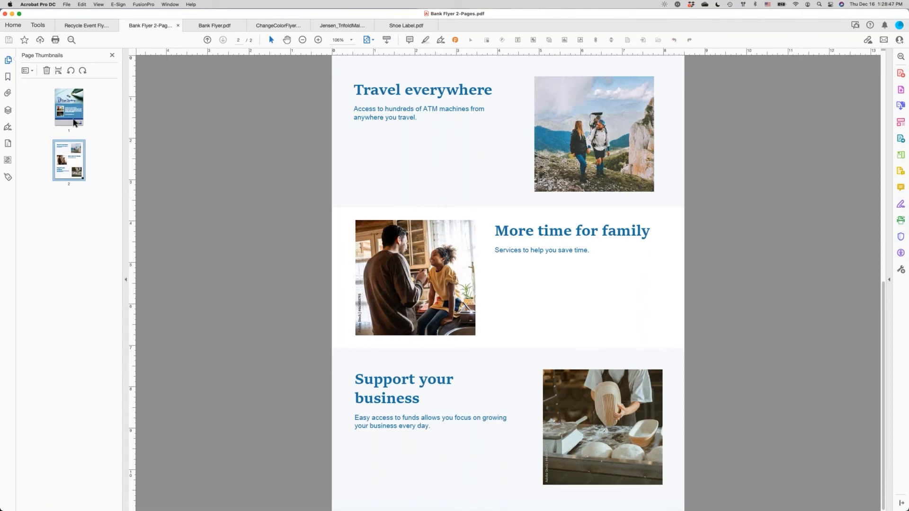
pyautogui.click(76, 123)
pyautogui.click(73, 154)
# - In Bank Flyer.pdf, start a new text rule of the type Insert PDF Pages
pyautogui.click(203, 26)
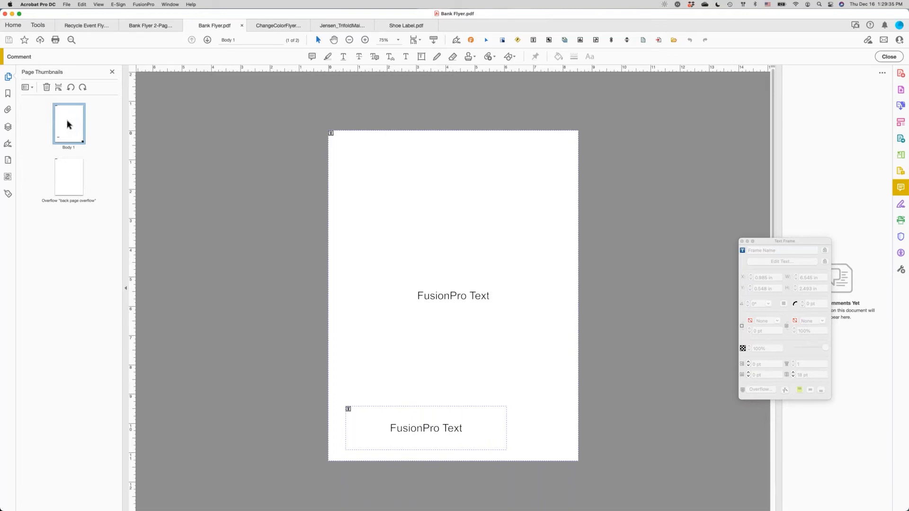
pyautogui.click(518, 39)
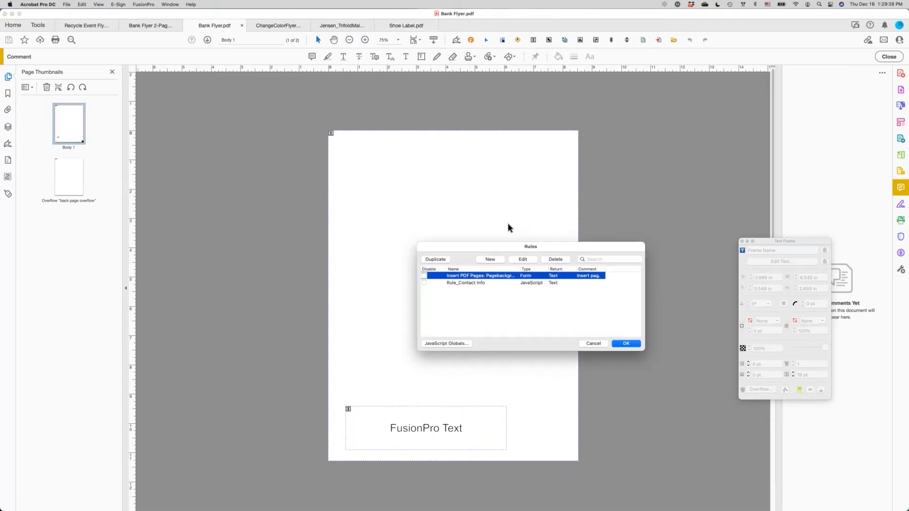
pyautogui.click(490, 260)
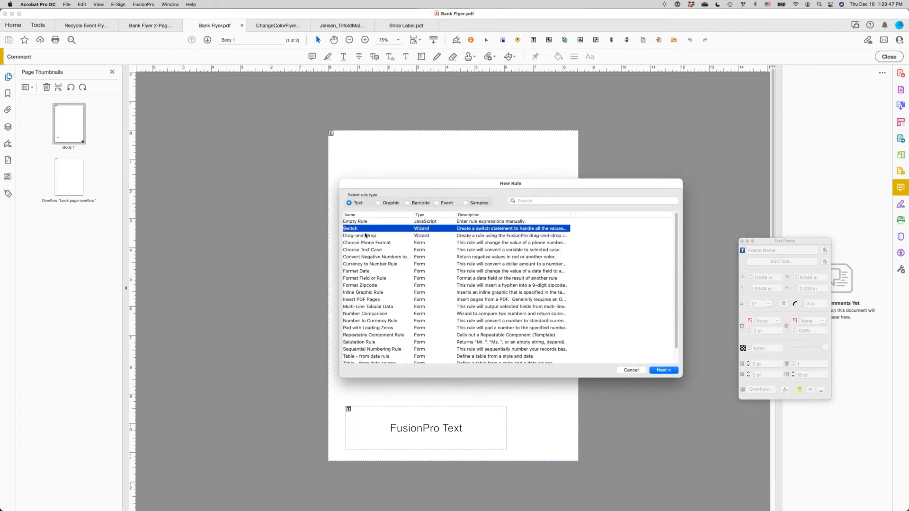
pyautogui.moveTo(363, 188); pyautogui.dragTo(365, 190)
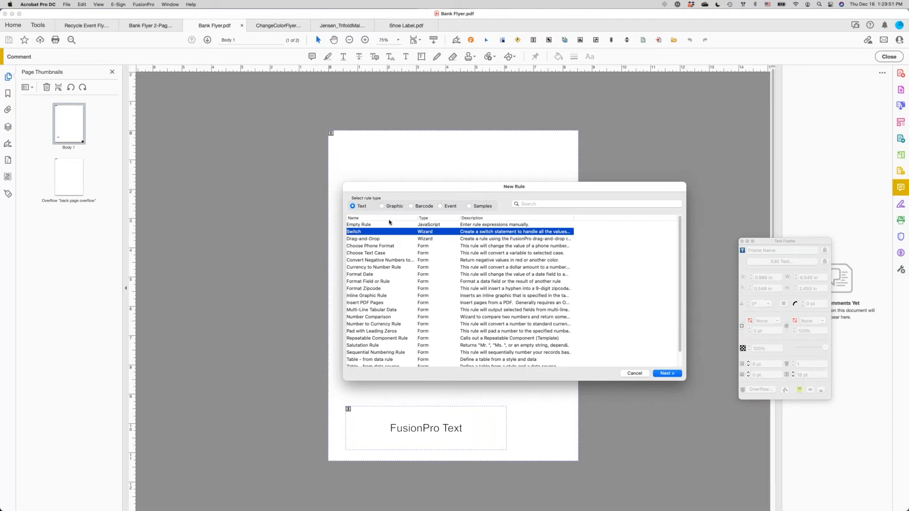
pyautogui.click(373, 303)
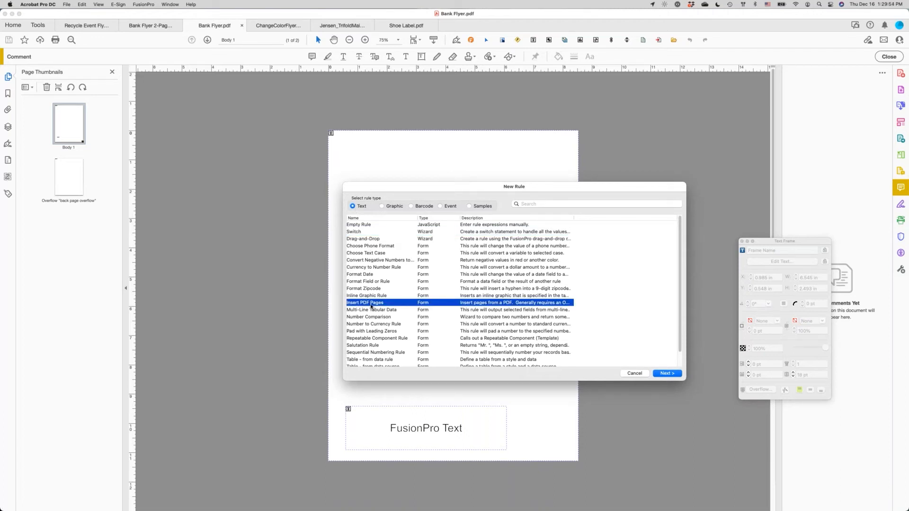
pyautogui.click(666, 374)
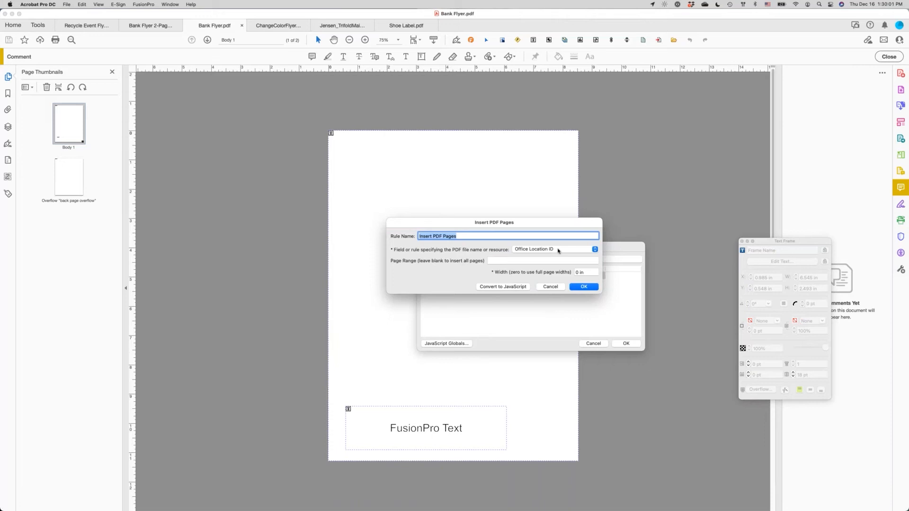
# - Review the source field, page range and width options of the new Insert PDF Pages rule, and cancel the rule
pyautogui.click(583, 251)
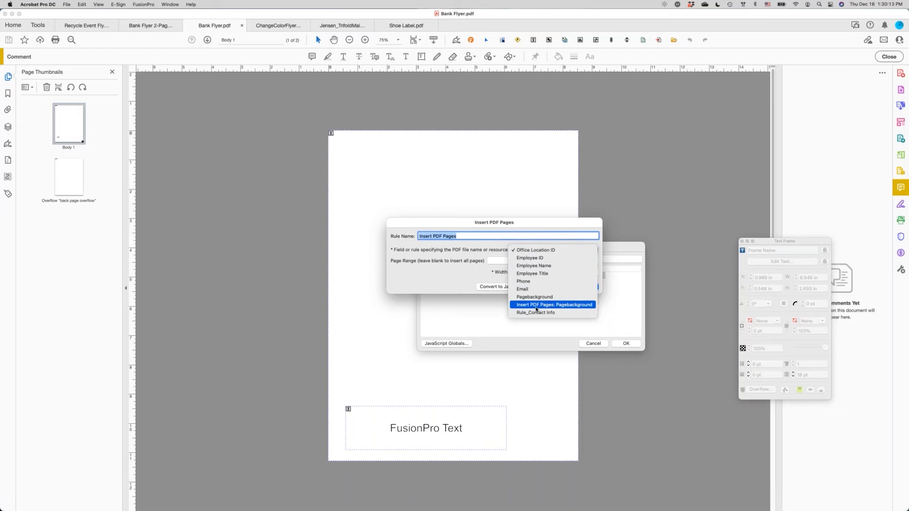
pyautogui.click(453, 280)
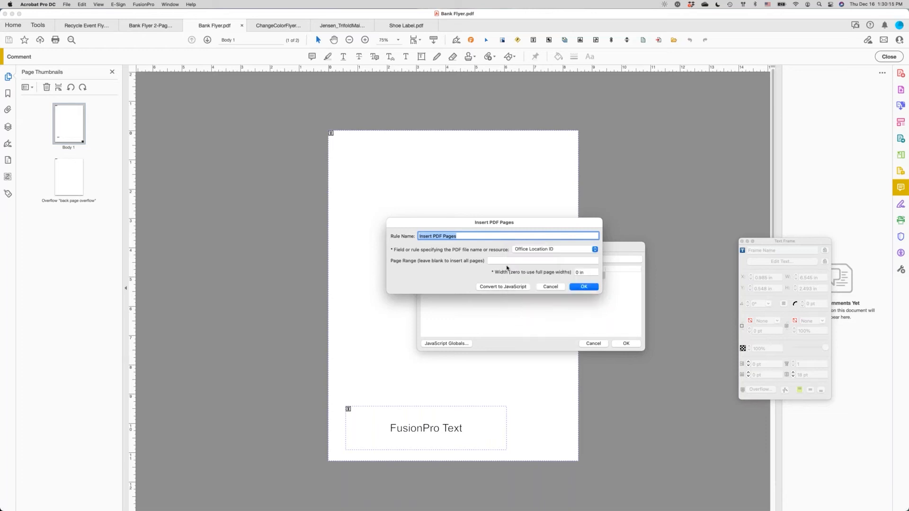
pyautogui.click(504, 261)
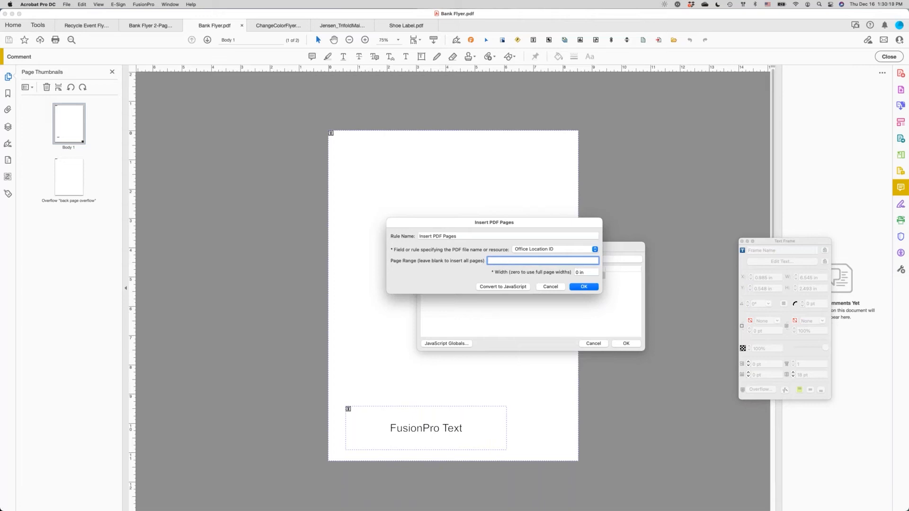
pyautogui.click(575, 272)
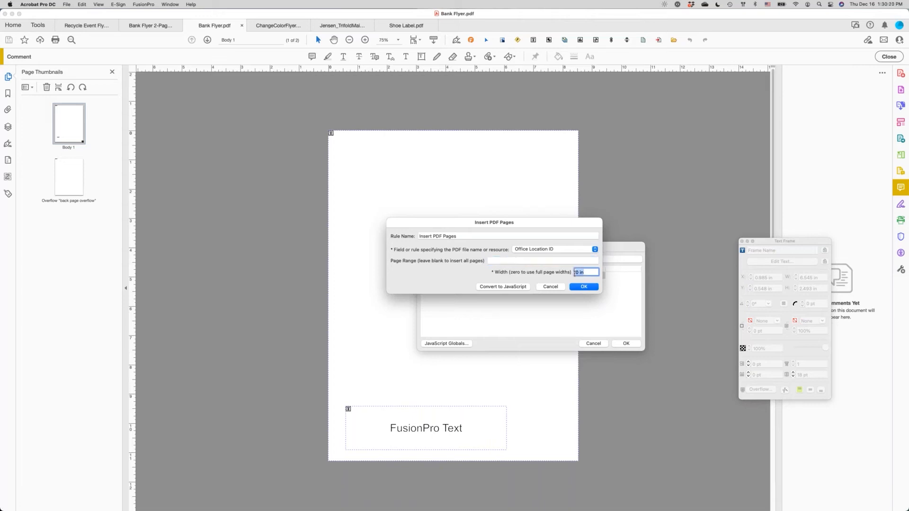
pyautogui.click(544, 289)
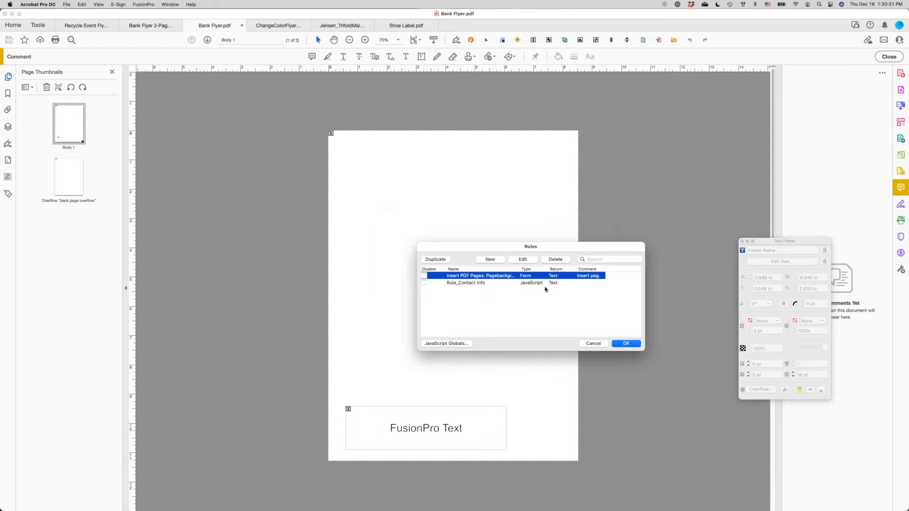
# - Inspect which source field the existing Insert PDF Pages: Pagebackground rule uses, and leave the rules without changes
pyautogui.click(524, 260)
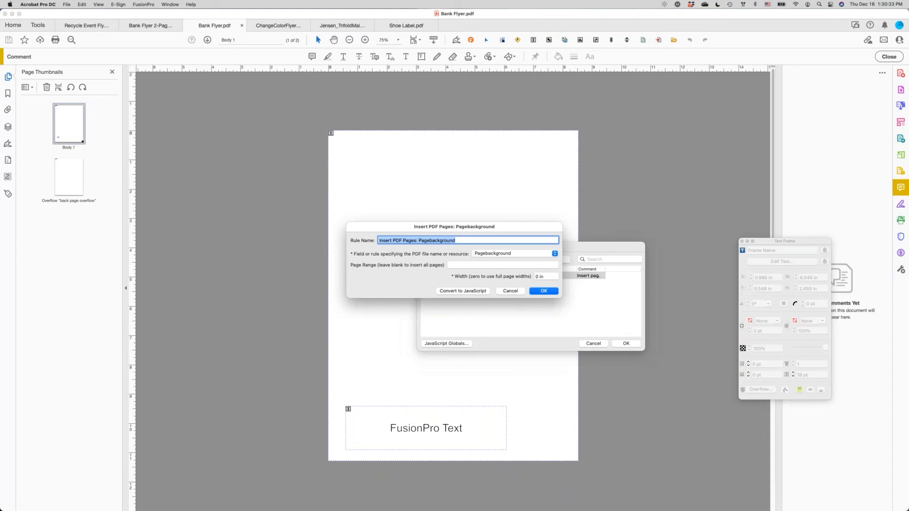
pyautogui.click(529, 255)
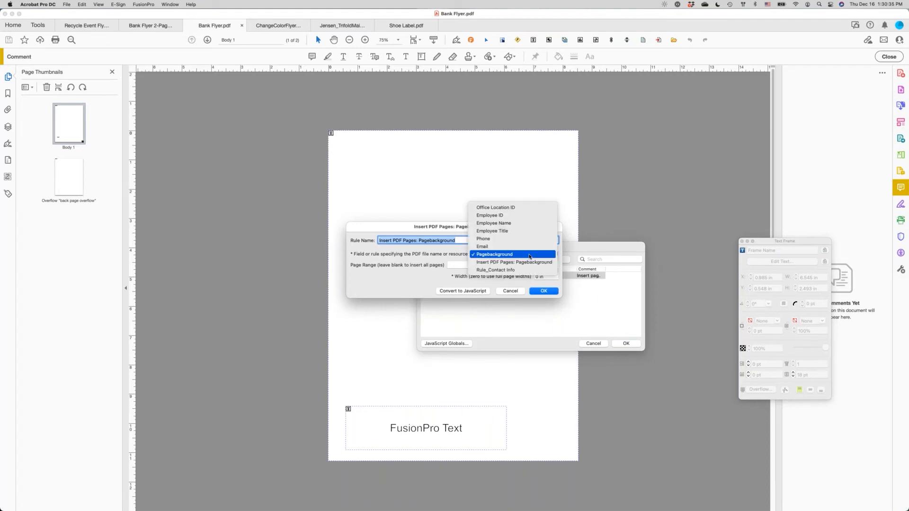
pyautogui.click(529, 256)
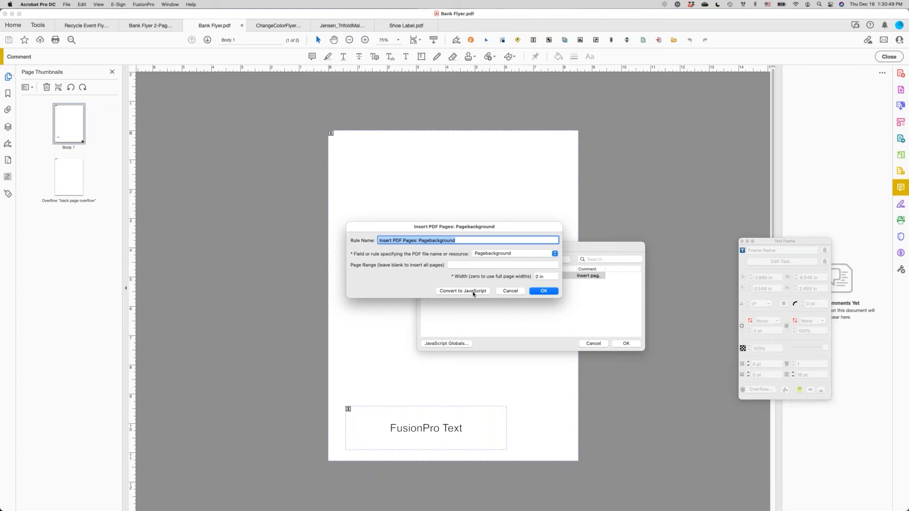
pyautogui.click(511, 291)
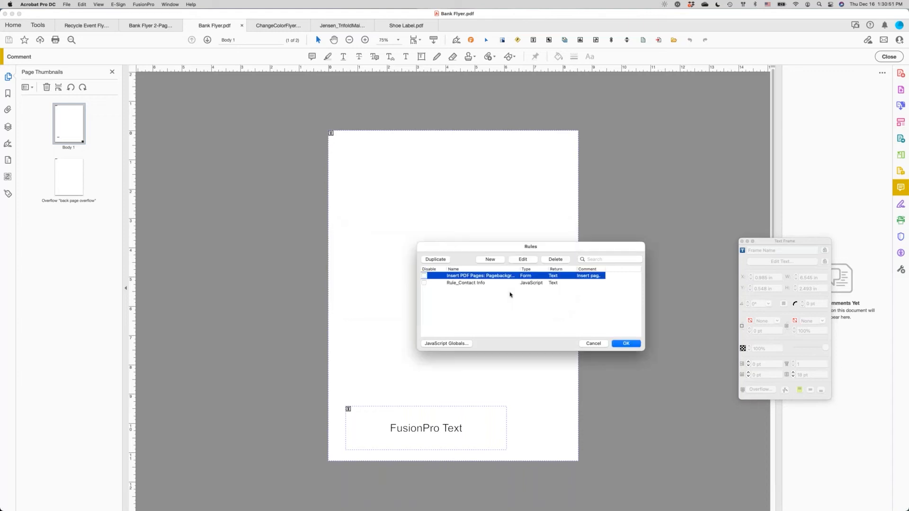
pyautogui.click(590, 345)
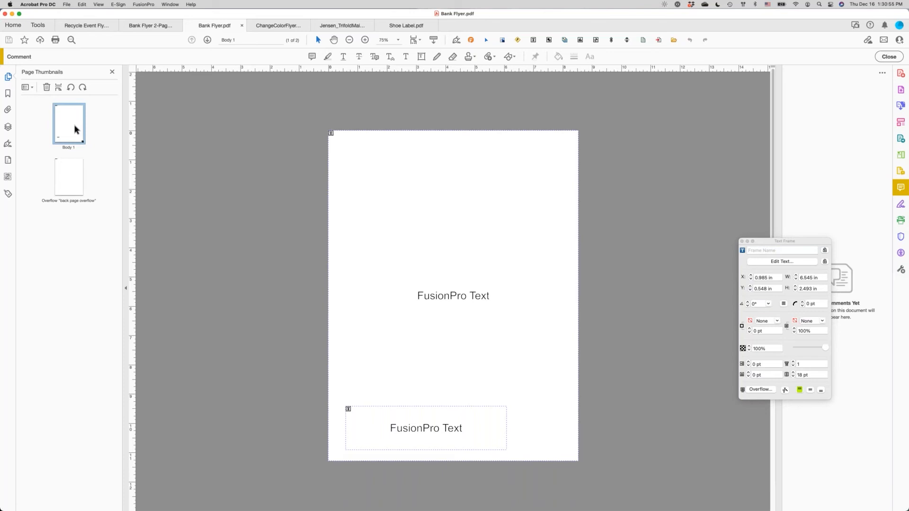
# - Check which variable the full-page text frame on Body 1 contains, and close its text without changes
pyautogui.click(376, 175)
pyautogui.doubleClick(425, 211)
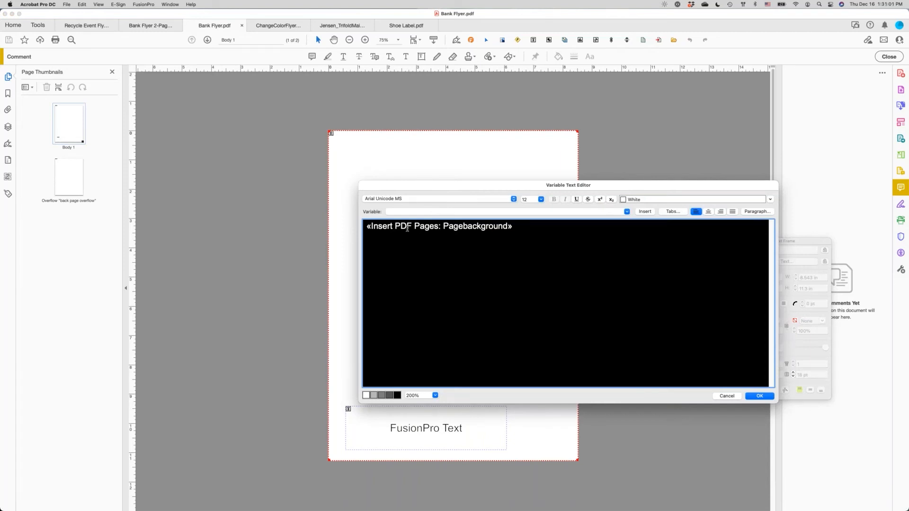
pyautogui.press('Escape')
# - Compare the layout of the back page overflow page with Body 1, ending on Body 1
pyautogui.click(74, 165)
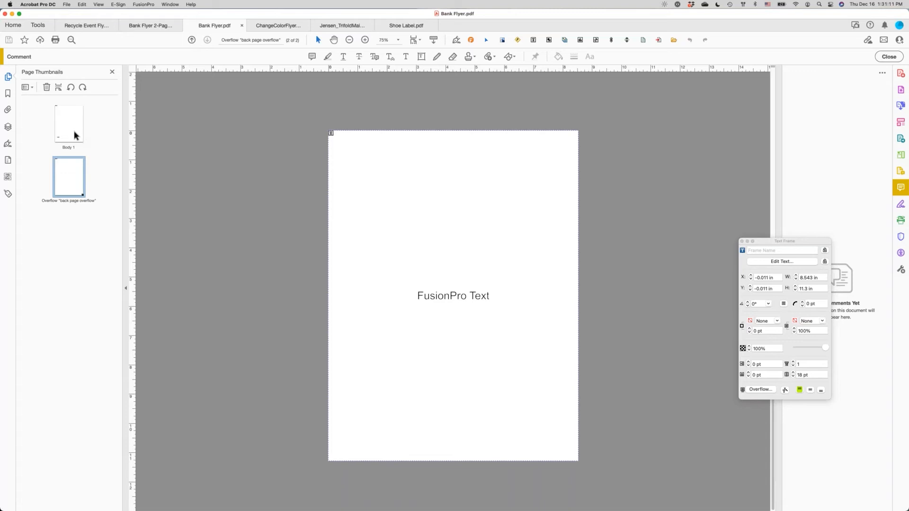
pyautogui.click(74, 135)
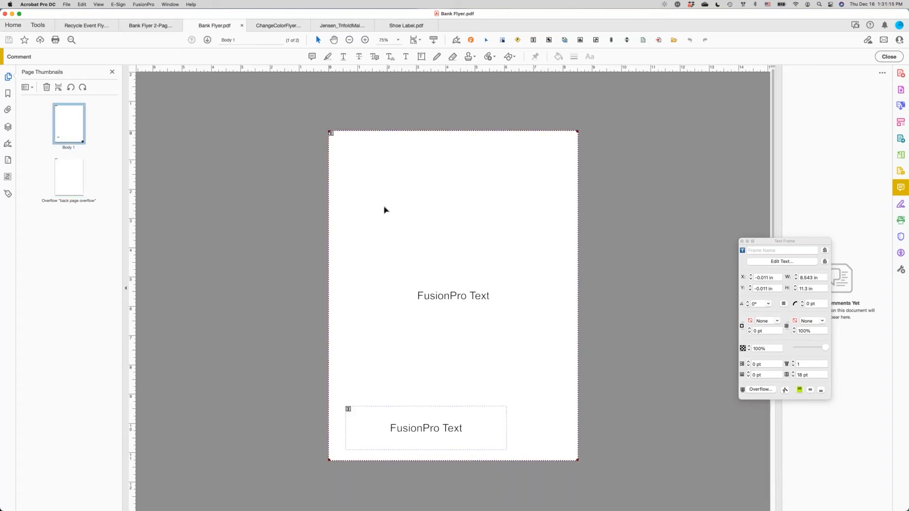
pyautogui.click(74, 167)
pyautogui.click(67, 126)
# - Examine the overflow options of the full-page frame on Body 1, including the choices for adding pages, and cancel
pyautogui.click(444, 194)
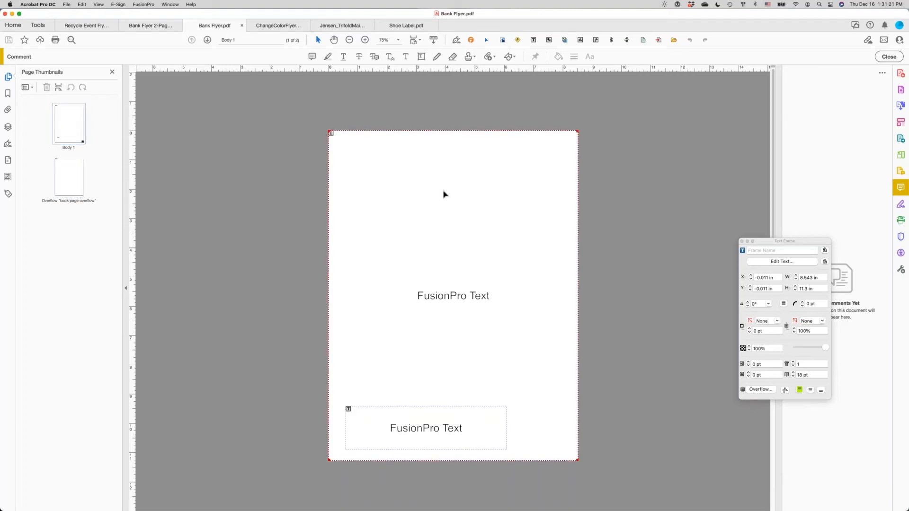
pyautogui.click(761, 390)
pyautogui.moveTo(456, 215); pyautogui.dragTo(571, 225)
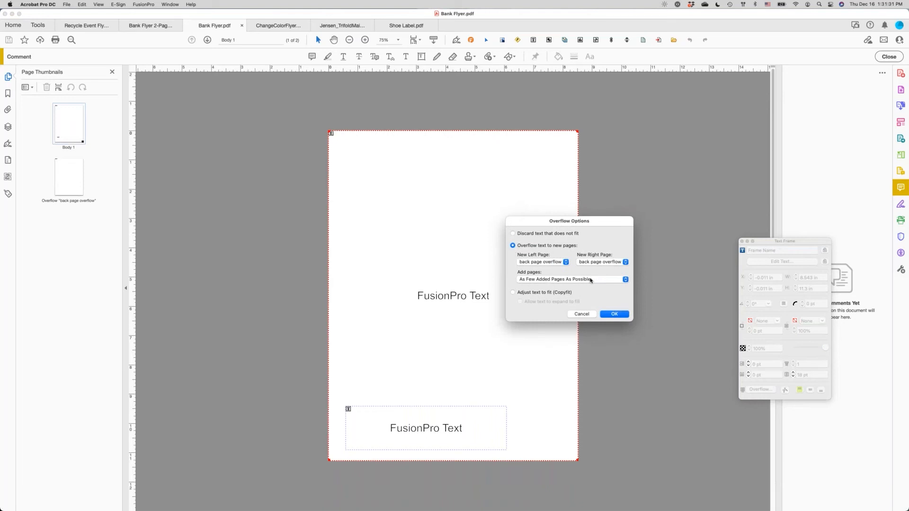
pyautogui.click(590, 279)
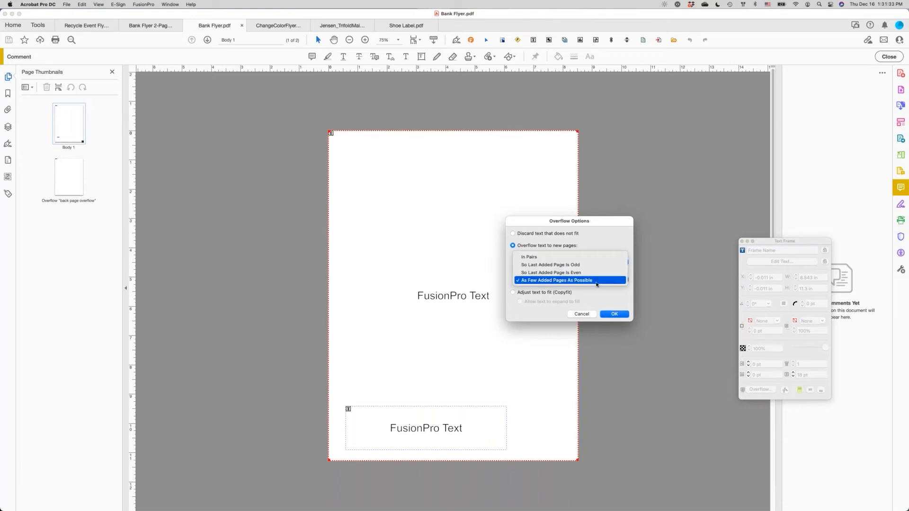
pyautogui.click(596, 284)
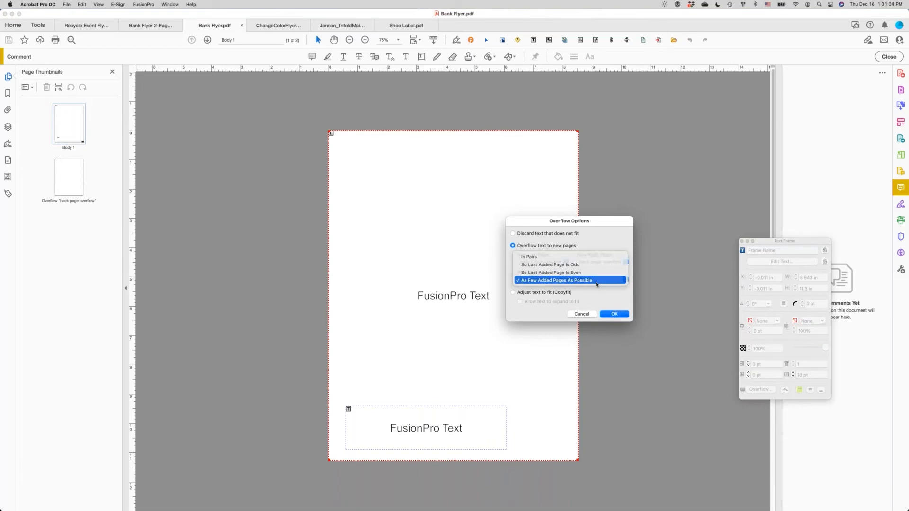
pyautogui.click(576, 314)
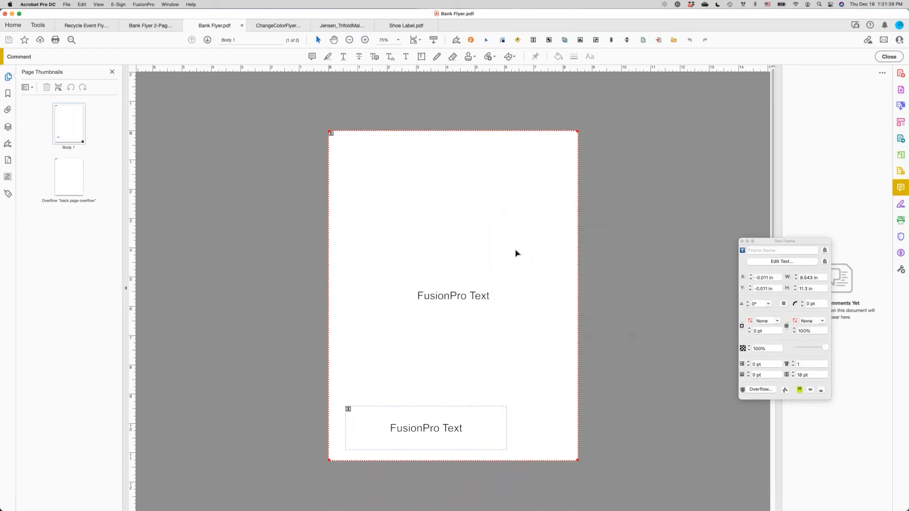
# - Check the full-page frame's overflow setting on the back page overflow page, and return to Body 1
pyautogui.click(73, 183)
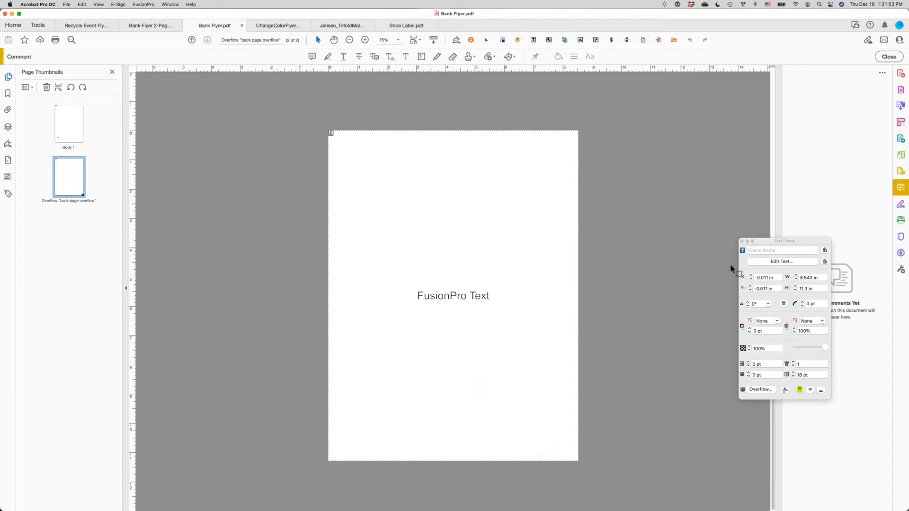
pyautogui.click(574, 325)
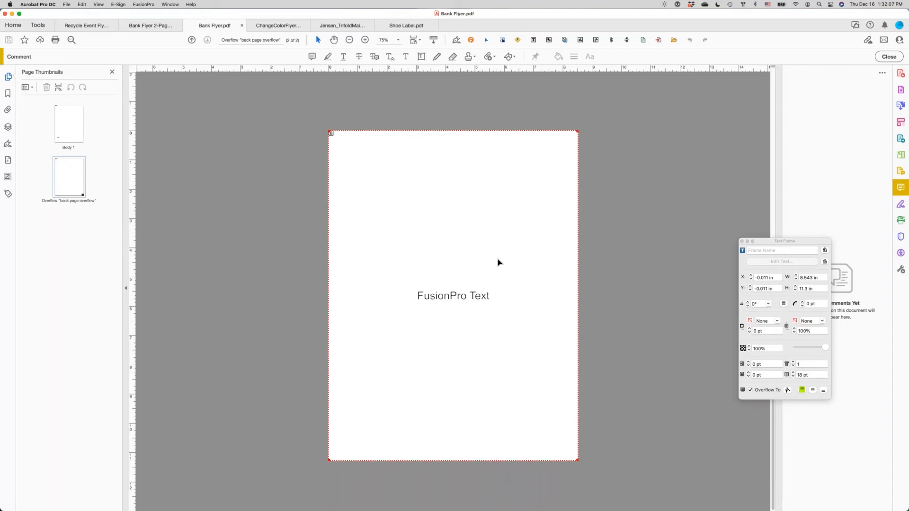
pyautogui.click(73, 123)
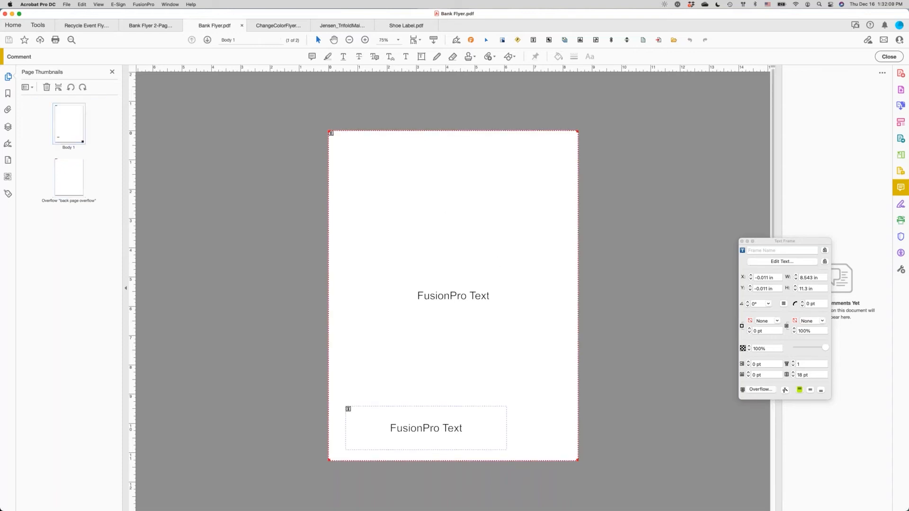
# - Reopen the Body 1 full-page frame's text to examine the Insert PDF Pages: Pagebackground variable, and close it
pyautogui.doubleClick(432, 223)
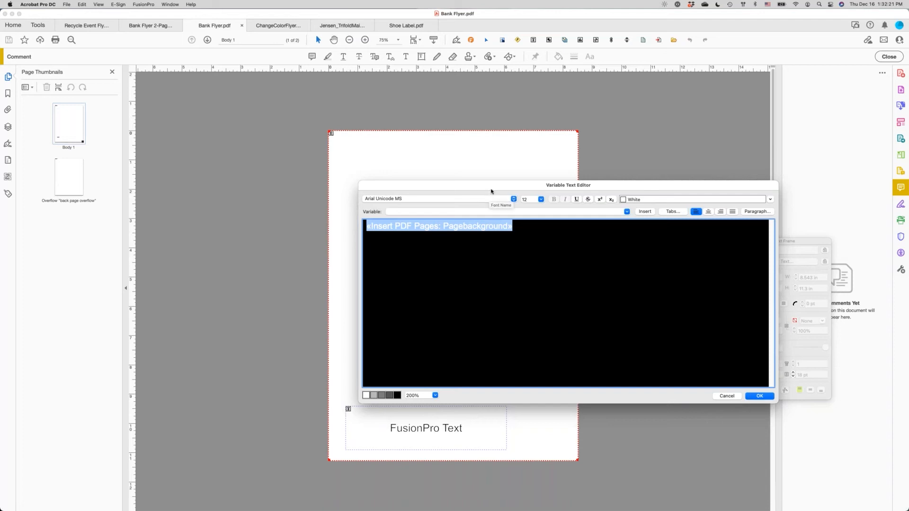
pyautogui.moveTo(491, 188); pyautogui.dragTo(492, 184)
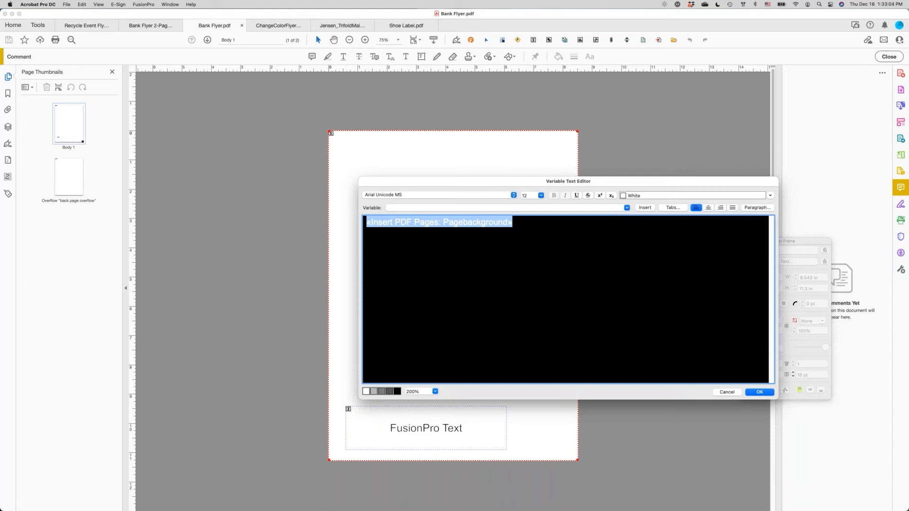
pyautogui.press('Return')
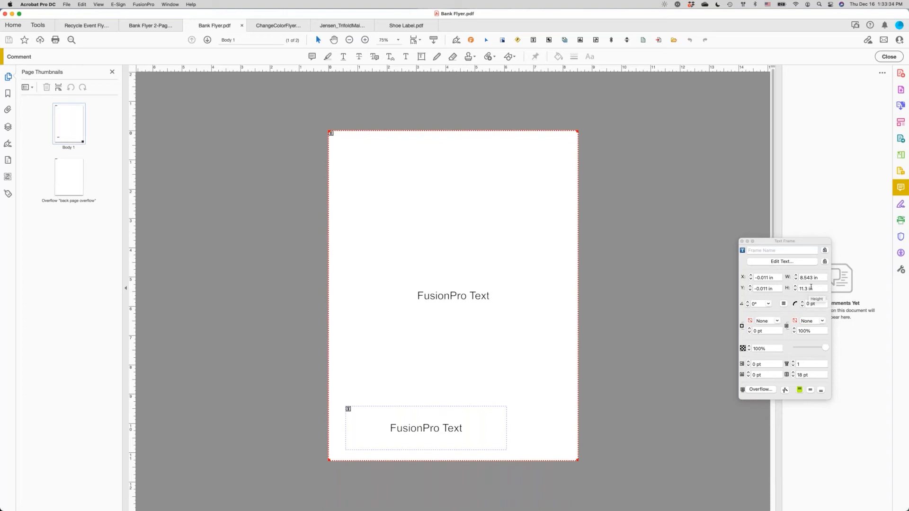
# - Close the Comment tools and try to open the Body 1 full-page frame's text for editing
pyautogui.click(74, 125)
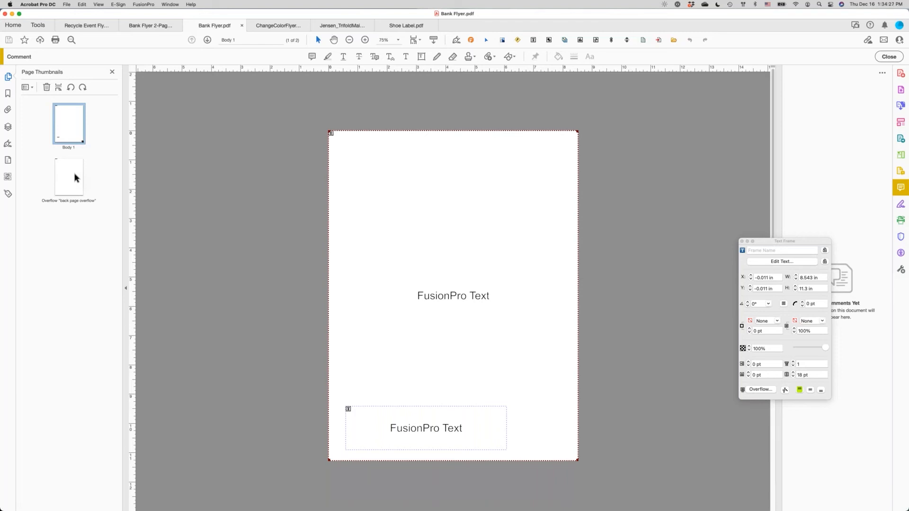
pyautogui.click(888, 56)
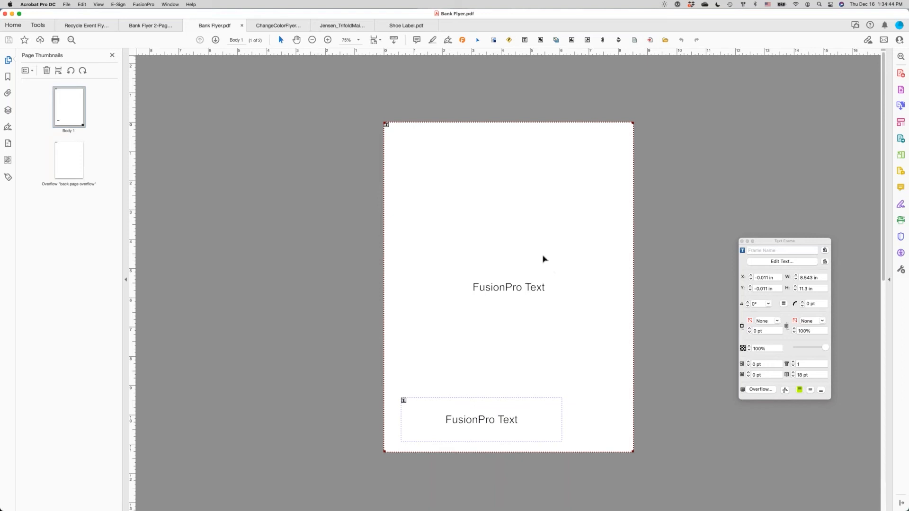
pyautogui.click(751, 262)
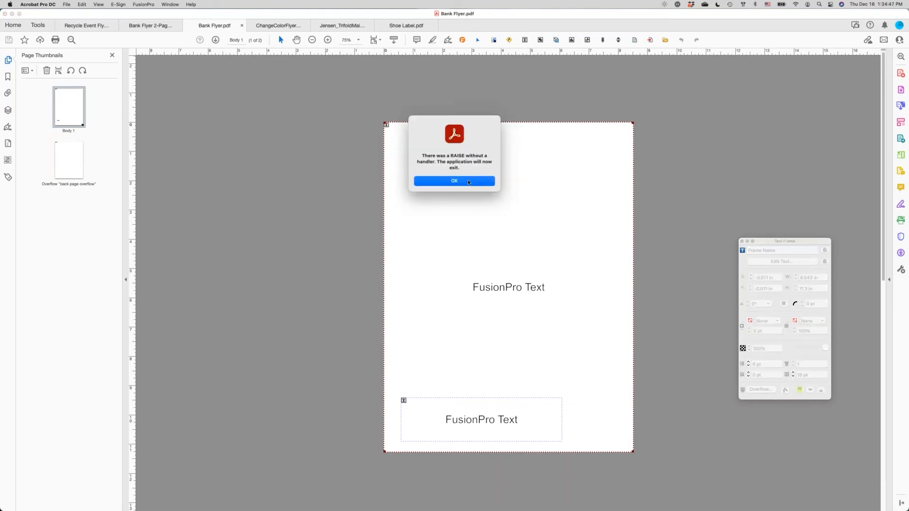
pyautogui.click(469, 183)
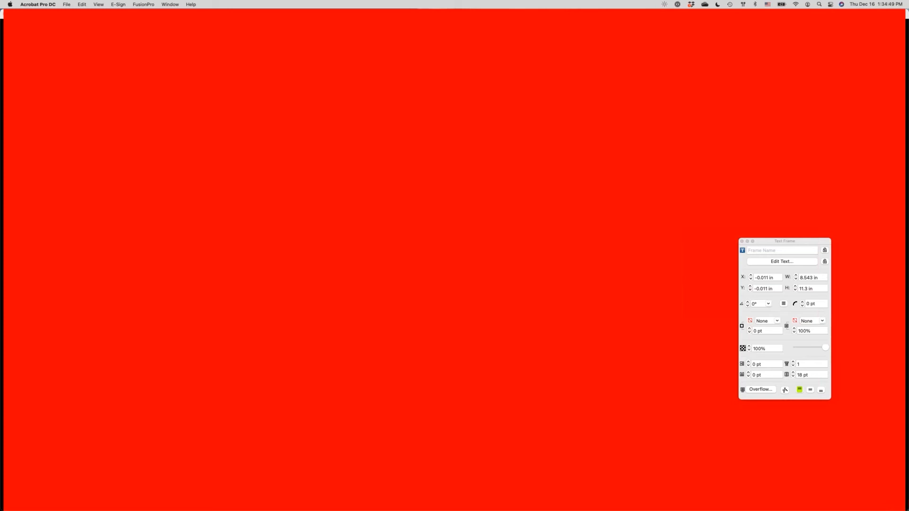
# - Switch from the slide show back to Acrobat, reopen Bank Flyer.pdf from the recent files, and close it again
pyautogui.press('super+Tab')
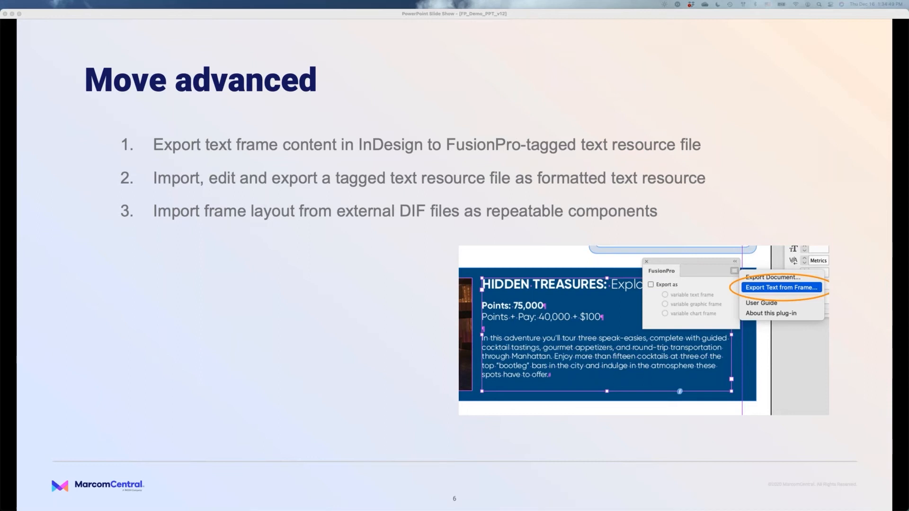
pyautogui.press('super+Tab')
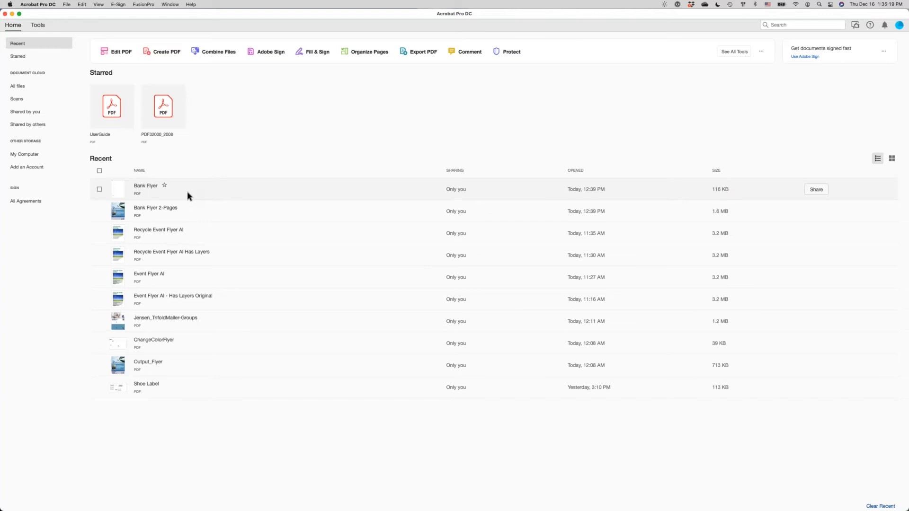
pyautogui.click(189, 193)
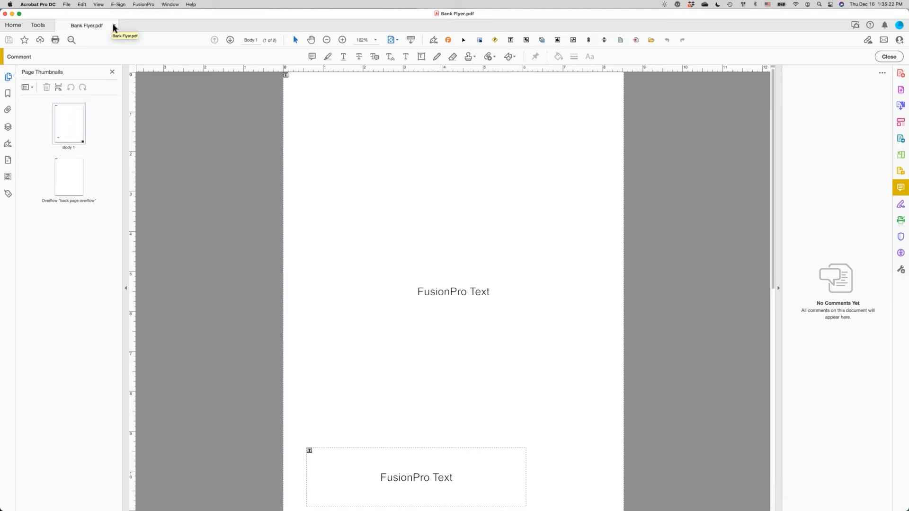
pyautogui.click(114, 25)
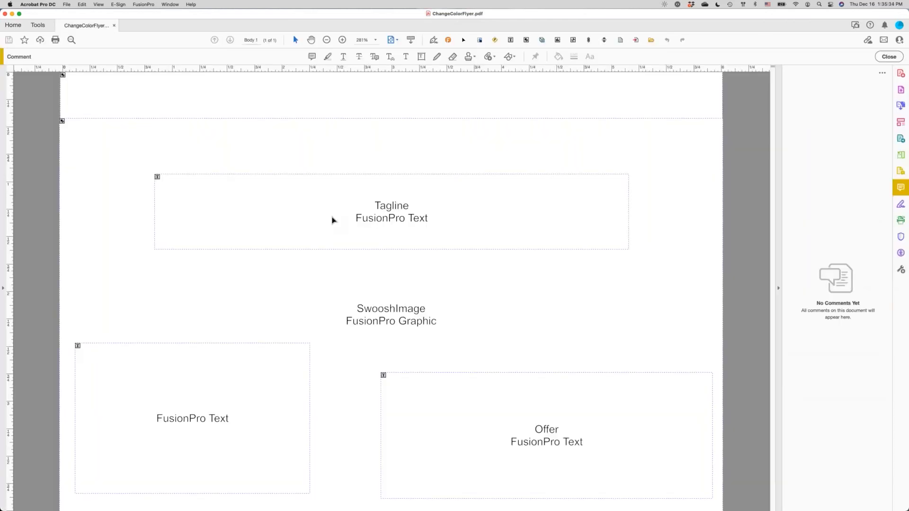
# - Preview ChangeColorFlyer.pdf with record 2 of its data, and close the Comment tools to enlarge the page area
pyautogui.click(479, 40)
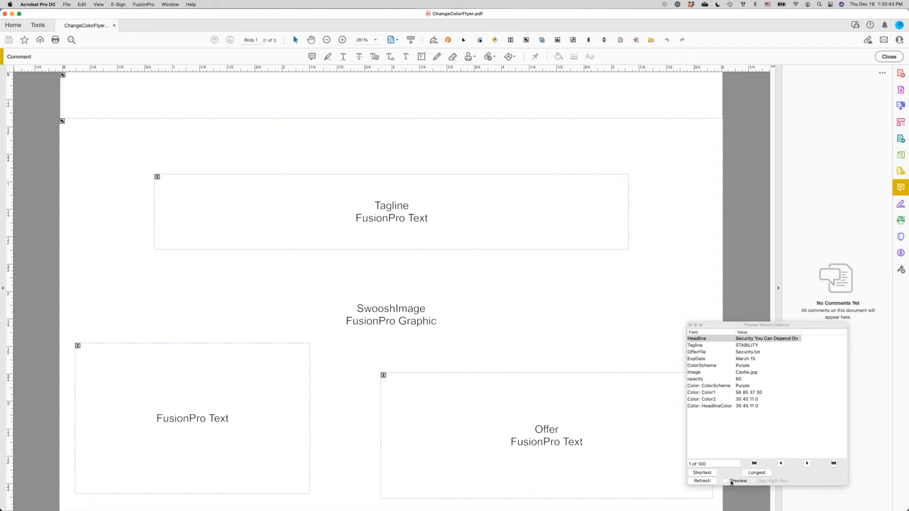
pyautogui.click(731, 481)
pyautogui.click(806, 456)
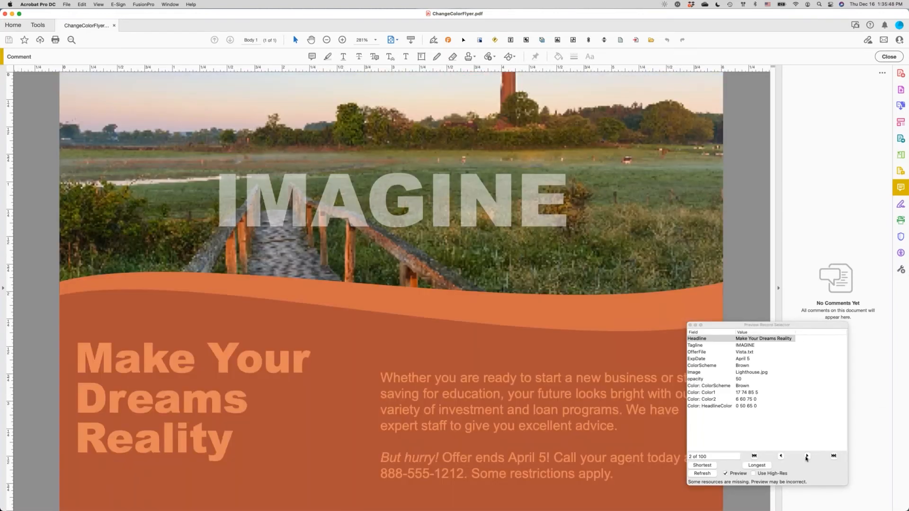
pyautogui.click(888, 56)
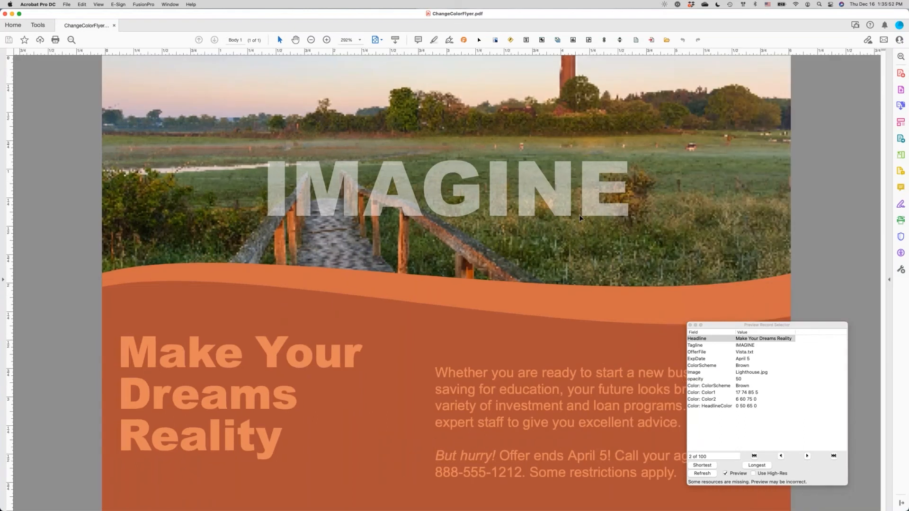
# - Set the IMAGINE tagline text frame's opacity to 43%
pyautogui.click(532, 199)
pyautogui.moveTo(762, 240); pyautogui.dragTo(683, 187)
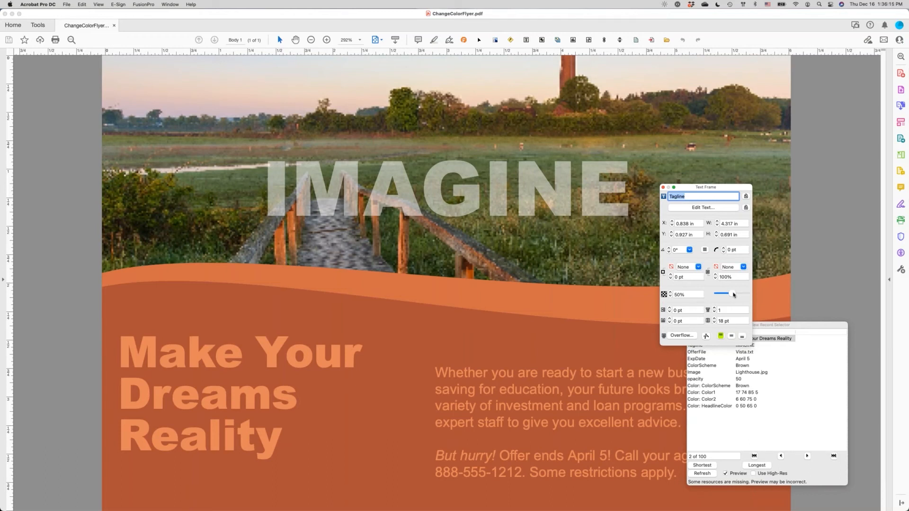
pyautogui.moveTo(734, 295)
pyautogui.mouseDown()
pyautogui.moveTo(744, 295)
pyautogui.moveTo(729, 294)
pyautogui.mouseUp()
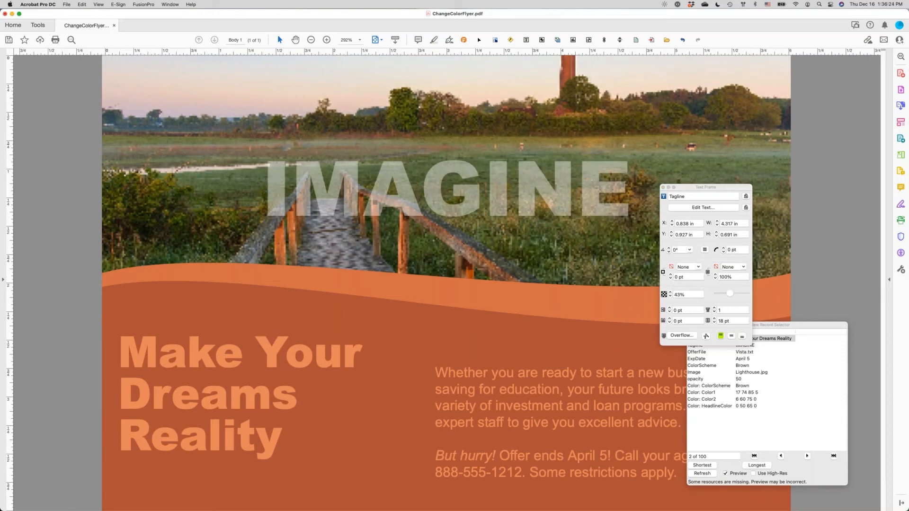
# - Select the BGImage graphic frame to examine its opacity control, and move the frame properties clear of the photo
pyautogui.click(764, 256)
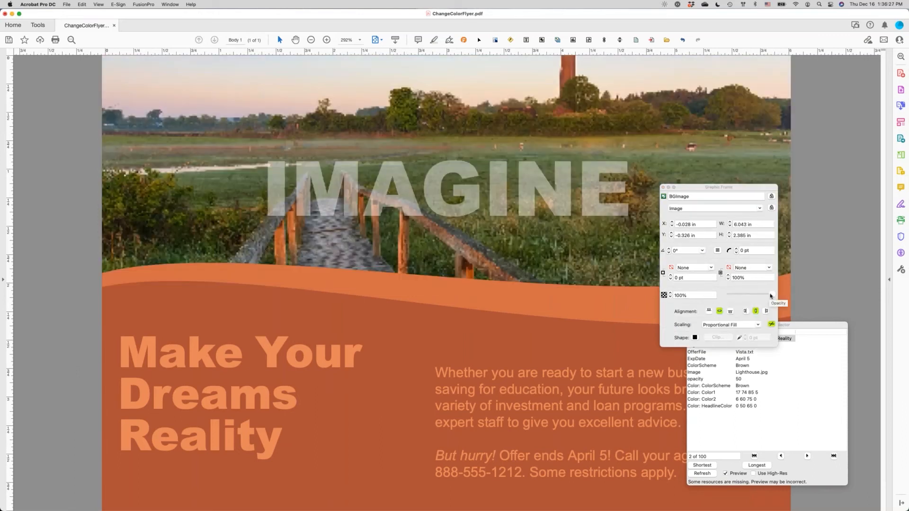
pyautogui.moveTo(770, 295)
pyautogui.mouseDown()
pyautogui.moveTo(750, 294)
pyautogui.moveTo(771, 294)
pyautogui.mouseUp()
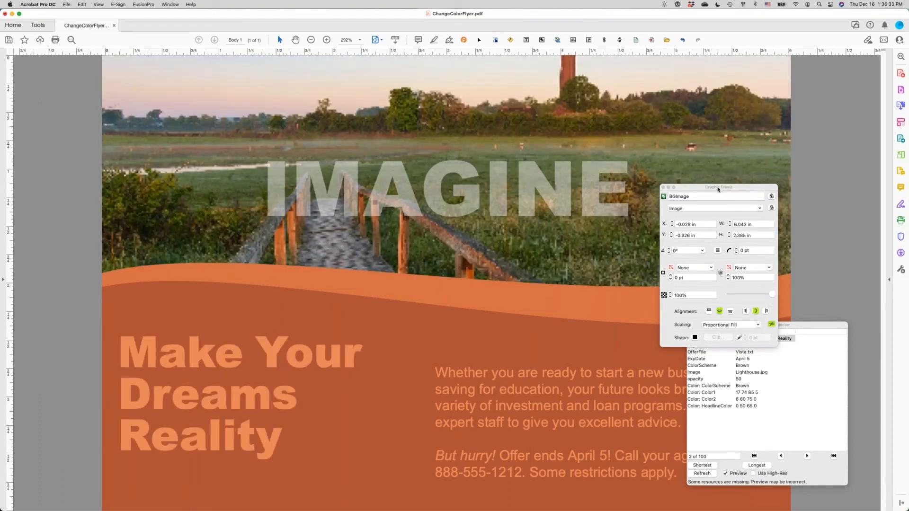
pyautogui.moveTo(718, 189); pyautogui.dragTo(787, 206)
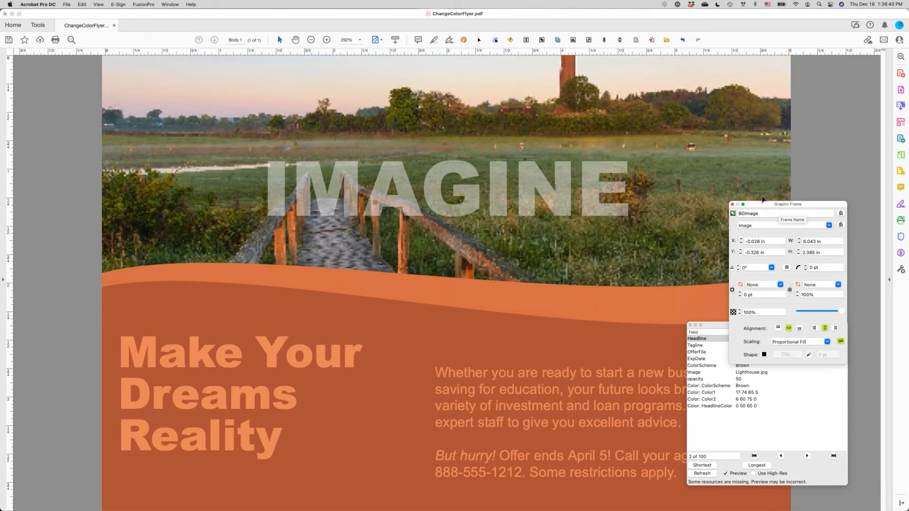
pyautogui.moveTo(764, 204); pyautogui.dragTo(764, 215)
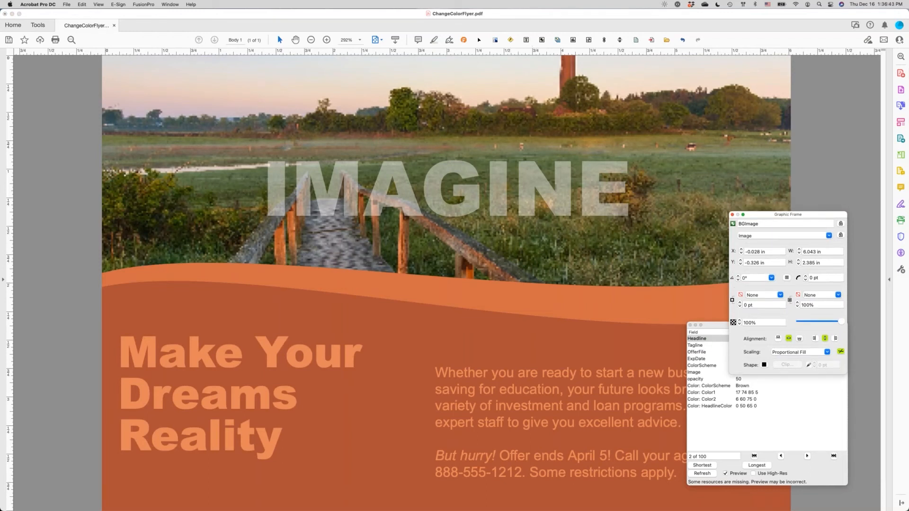
# - Open the OnRecordStart rule and enlarge its code to examine how it sets the Tagline frame's opacity, and close the rules unchanged
pyautogui.click(511, 40)
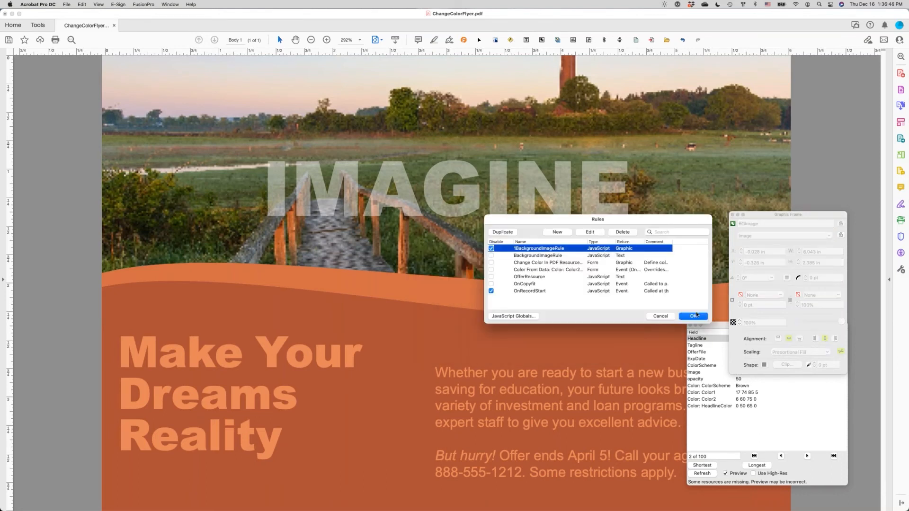
pyautogui.doubleClick(544, 291)
pyautogui.moveTo(495, 212); pyautogui.dragTo(544, 203)
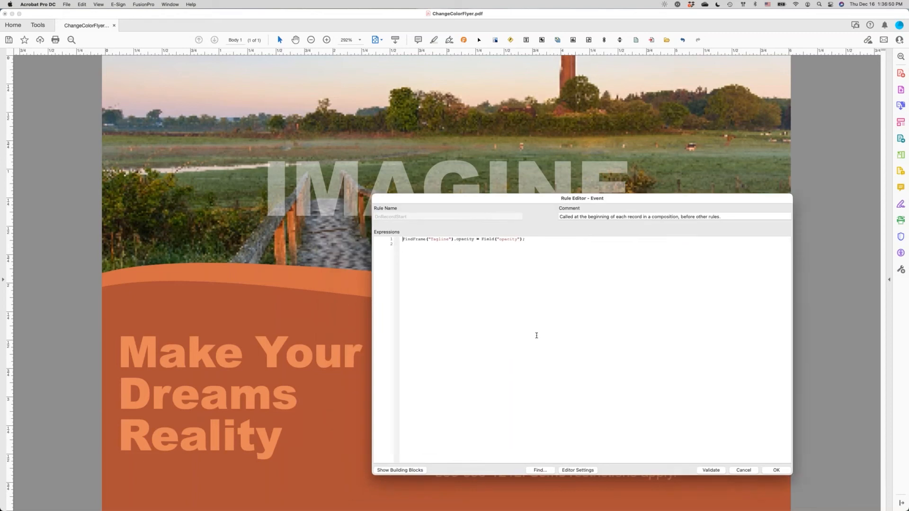
pyautogui.press('super+plus')
pyautogui.press('super+plus')
pyautogui.press('super+plus')
pyautogui.press('super+plus')
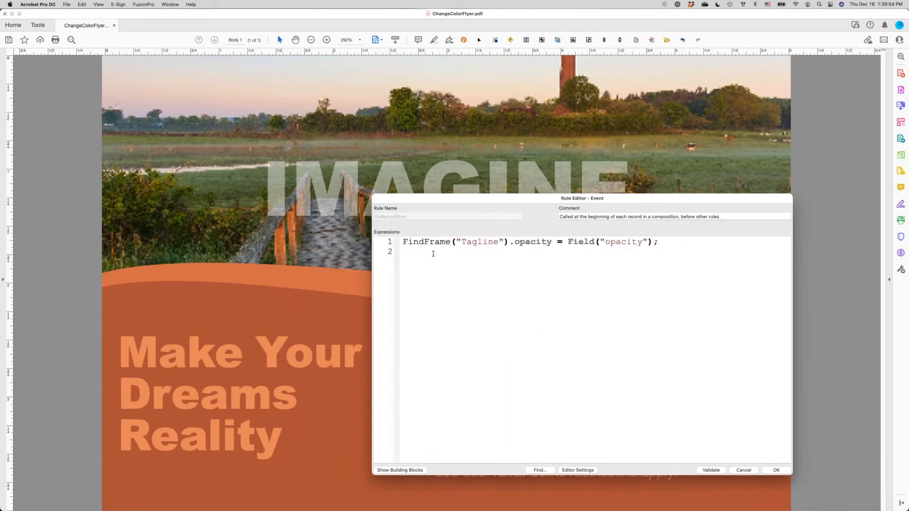
pyautogui.moveTo(448, 204); pyautogui.dragTo(451, 230)
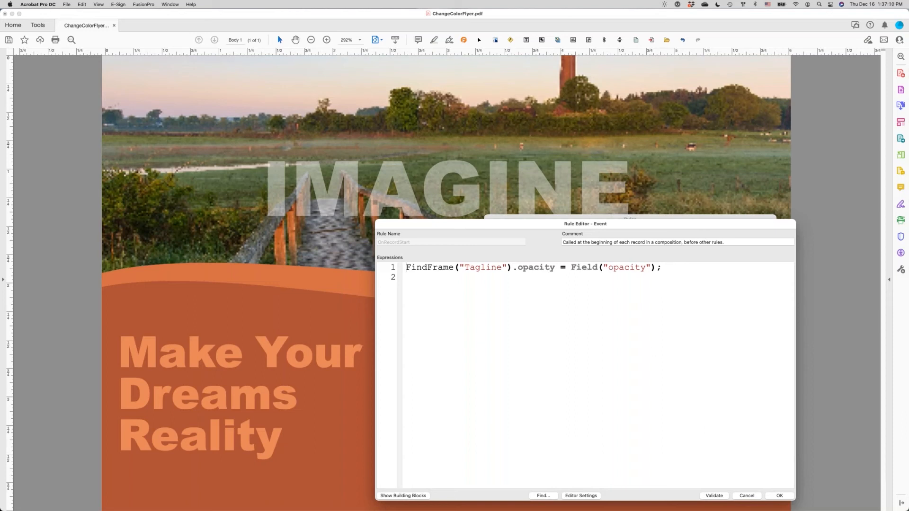
pyautogui.click(746, 496)
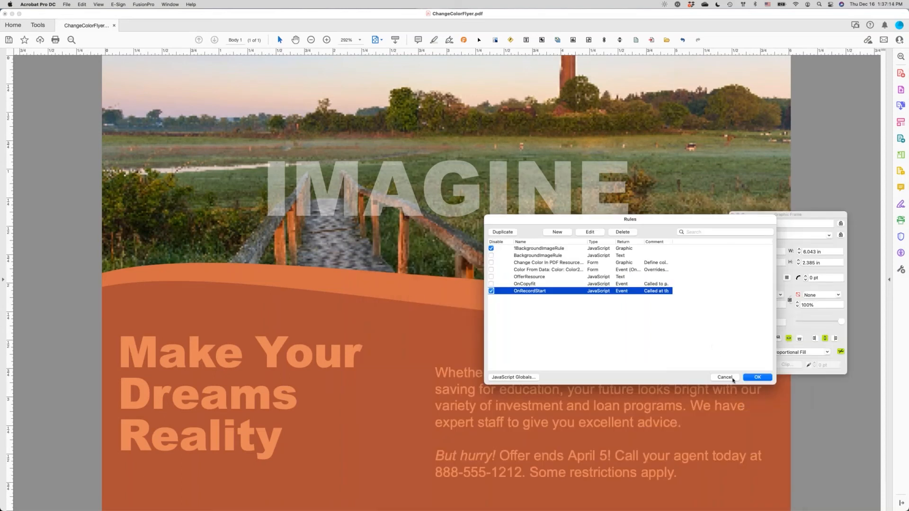
pyautogui.click(724, 377)
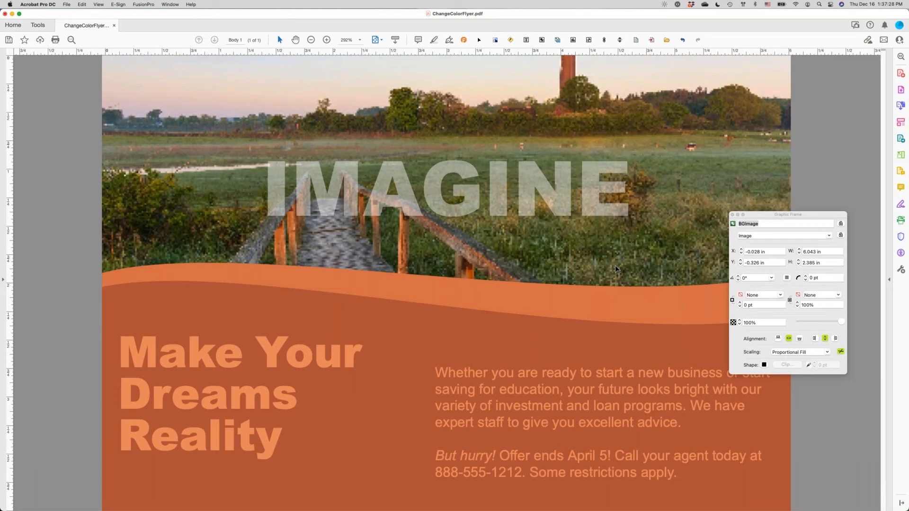
# - Enable the OnRecordStart rule and set the Tagline frame's opacity to 55%
pyautogui.click(510, 41)
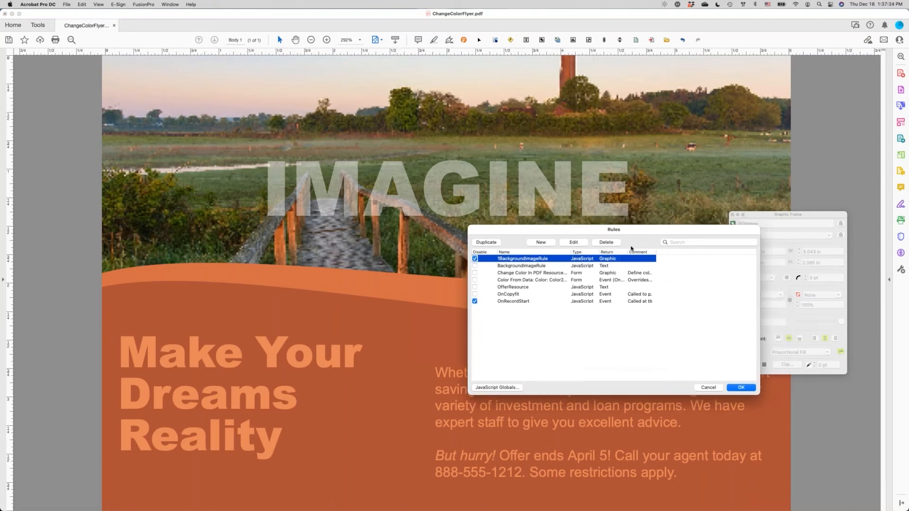
pyautogui.moveTo(745, 217); pyautogui.dragTo(746, 196)
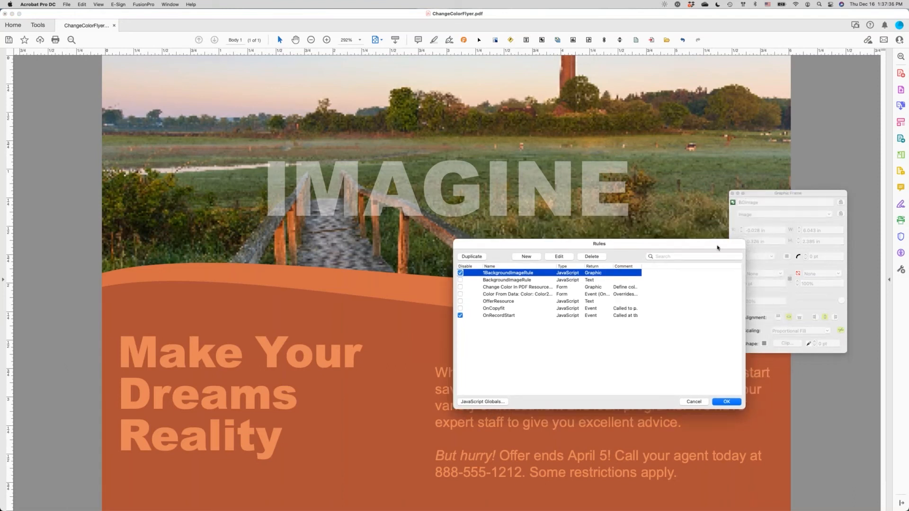
pyautogui.moveTo(719, 247); pyautogui.dragTo(669, 252)
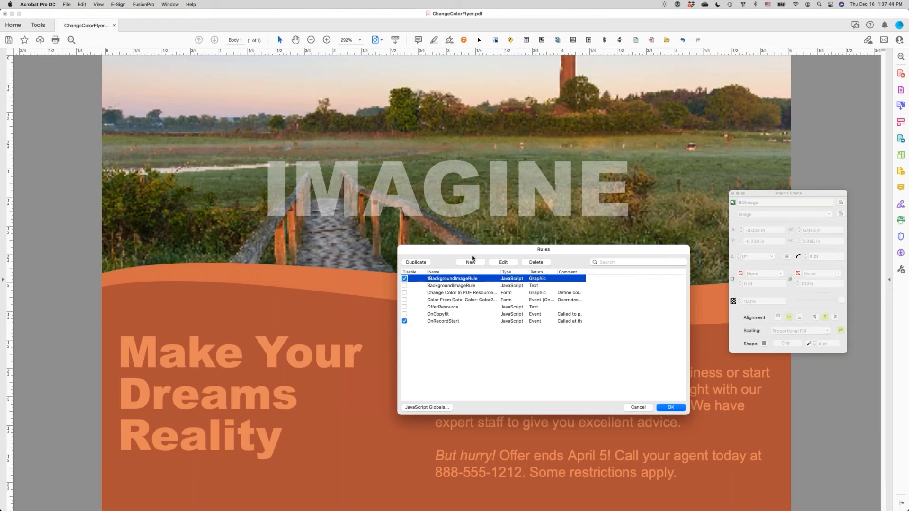
pyautogui.moveTo(475, 252); pyautogui.dragTo(511, 228)
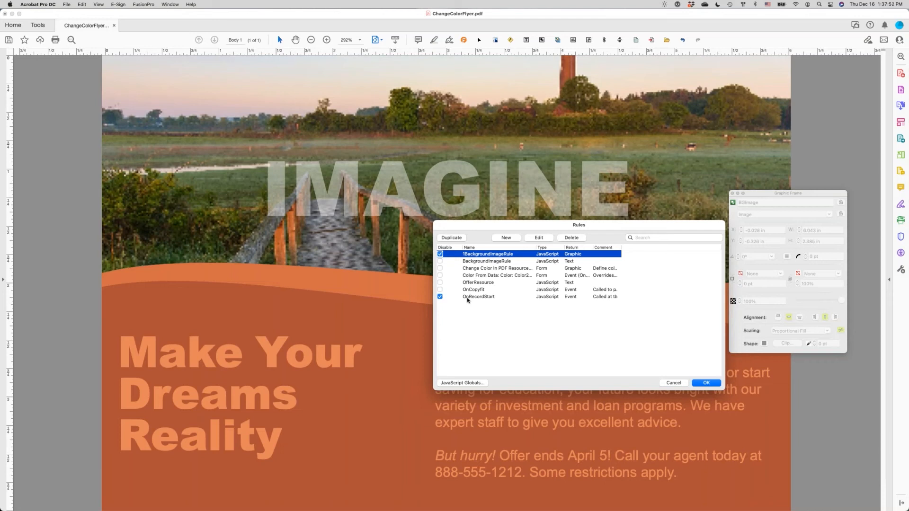
pyautogui.click(440, 297)
pyautogui.click(705, 387)
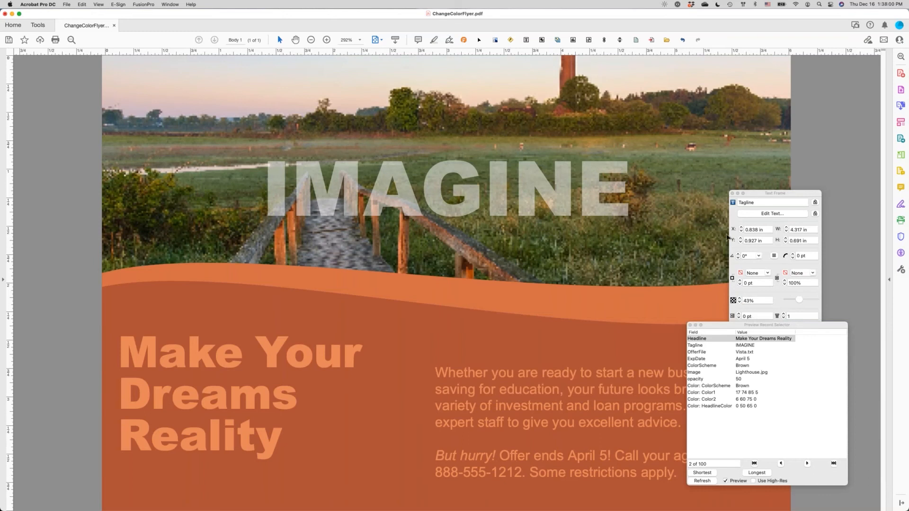
pyautogui.moveTo(798, 299)
pyautogui.mouseDown()
pyautogui.moveTo(814, 300)
pyautogui.moveTo(786, 300)
pyautogui.moveTo(802, 300)
pyautogui.mouseUp()
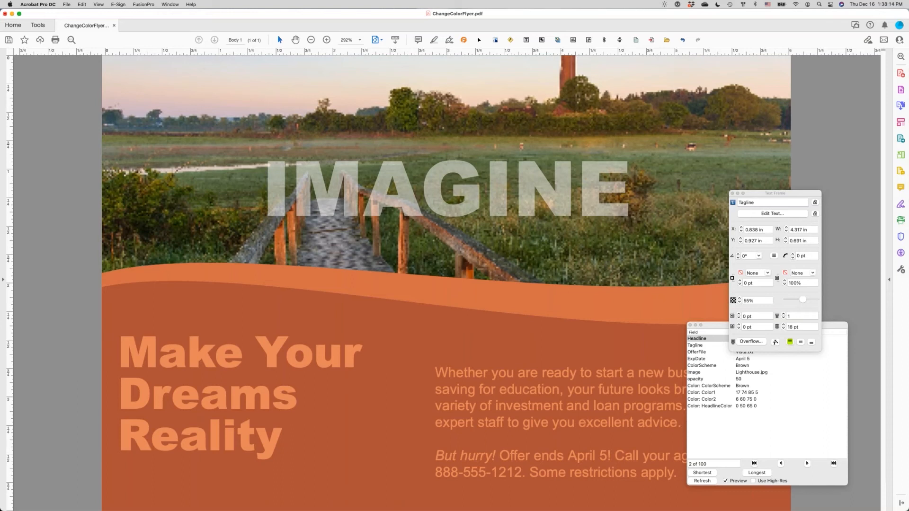
# - Try disabling the OnRecordStart rule, and close the rules without saving the change
pyautogui.click(511, 40)
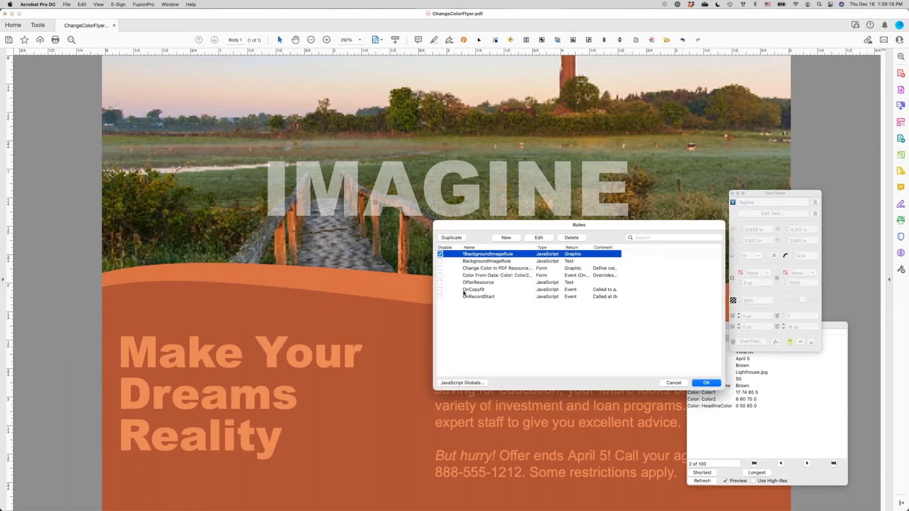
pyautogui.click(439, 297)
pyautogui.moveTo(488, 234); pyautogui.dragTo(483, 250)
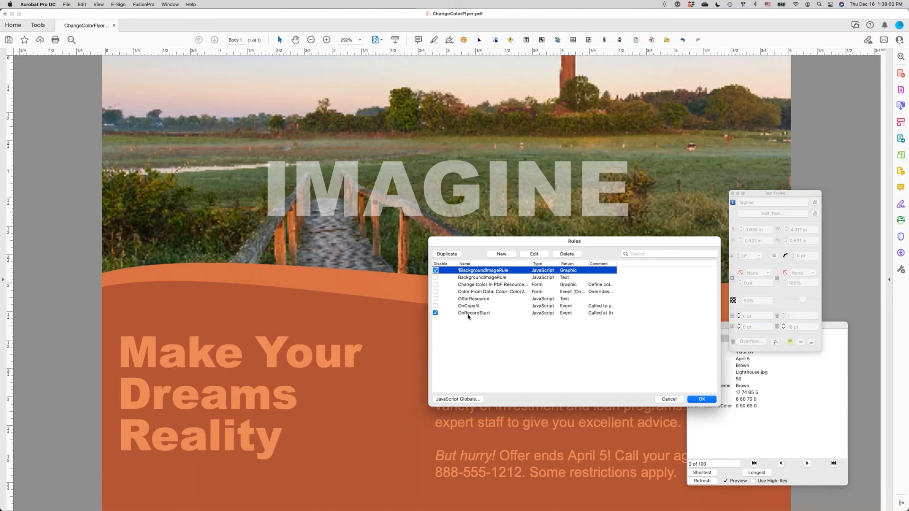
pyautogui.click(667, 401)
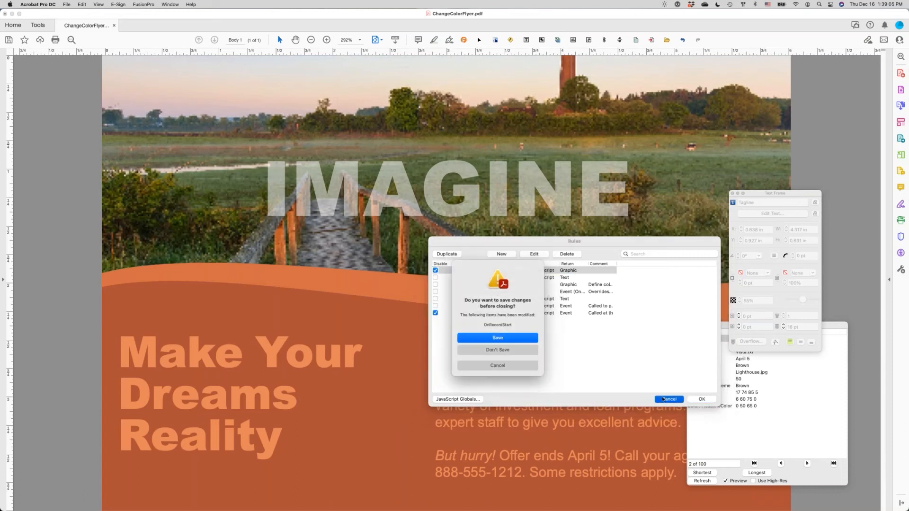
pyautogui.click(522, 349)
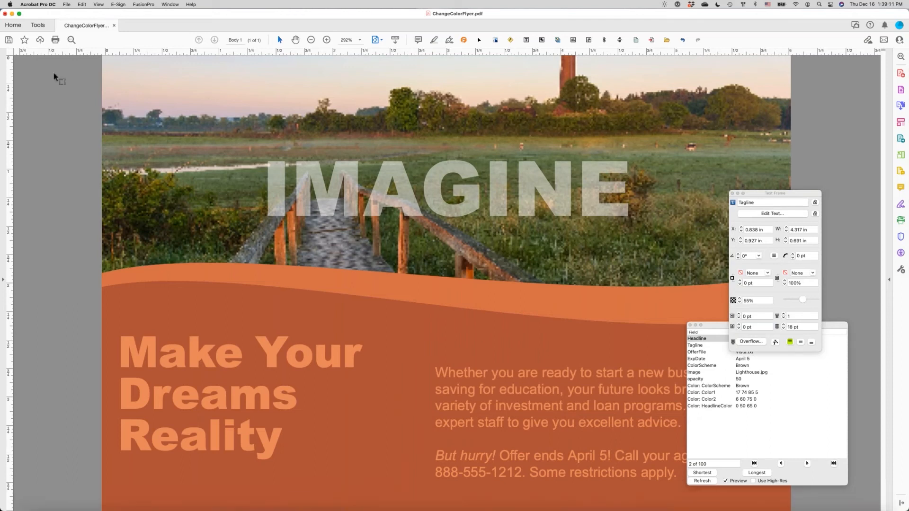
# - Switch to Finder and open Jensen_TrifoldMailer-Groups.pdf from the Webinar folder's Show Hide Groups folder
pyautogui.click(66, 4)
pyautogui.click(52, 84)
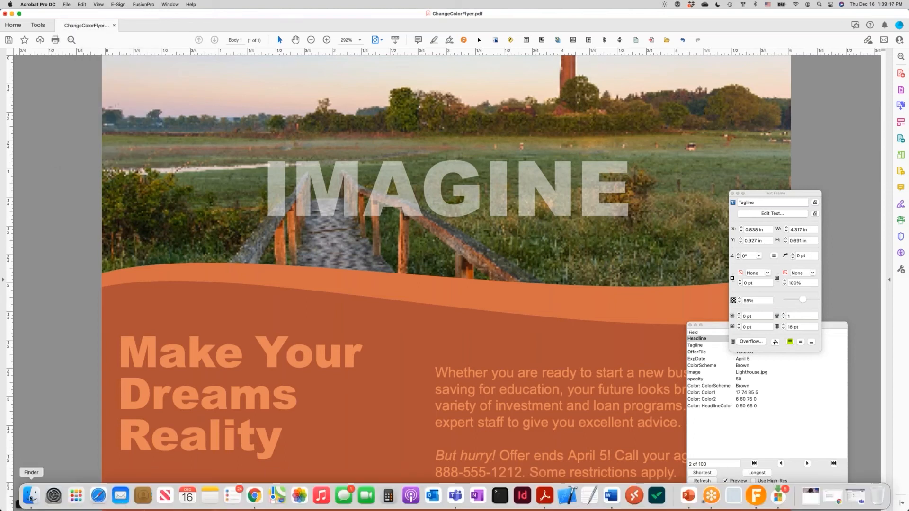
pyautogui.click(30, 495)
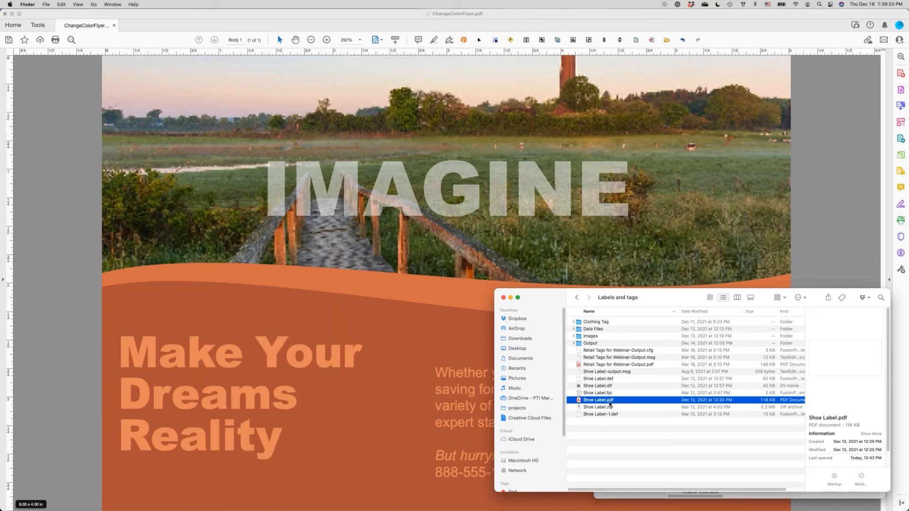
pyautogui.rightClick(610, 299)
pyautogui.click(610, 307)
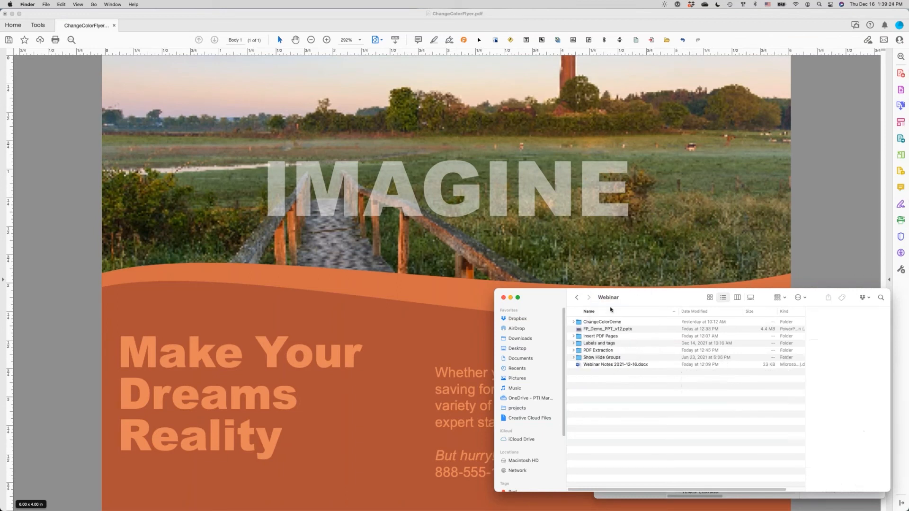
pyautogui.click(609, 358)
pyautogui.doubleClick(609, 358)
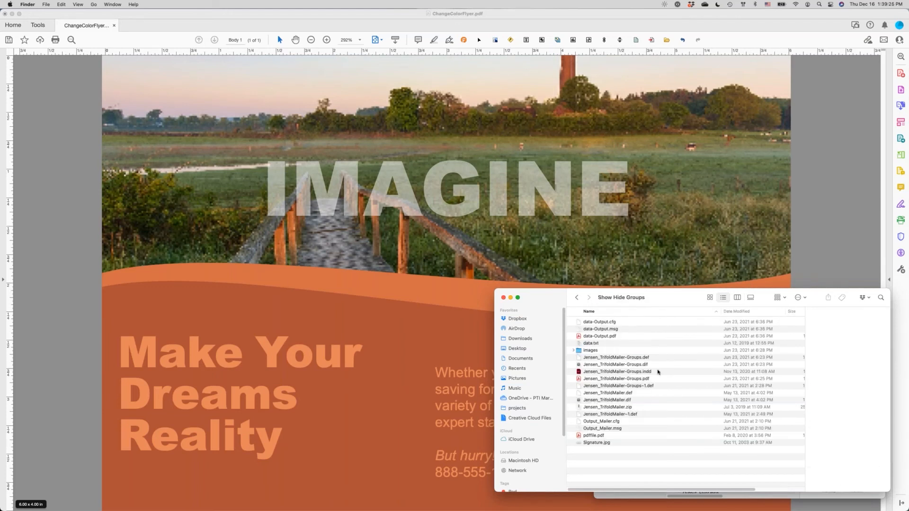
pyautogui.doubleClick(615, 379)
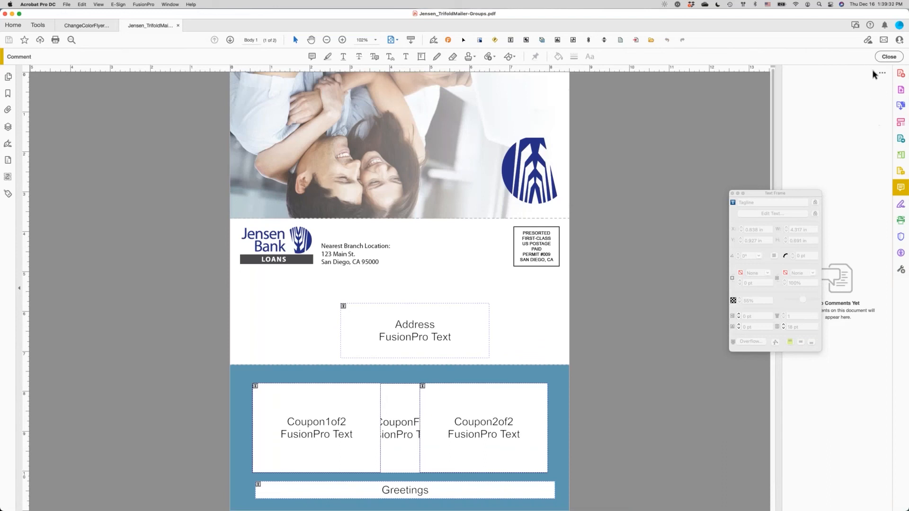
# - Close the Comment tools and show the page thumbnails with Body 1 selected
pyautogui.click(888, 56)
pyautogui.moveTo(784, 197); pyautogui.dragTo(797, 195)
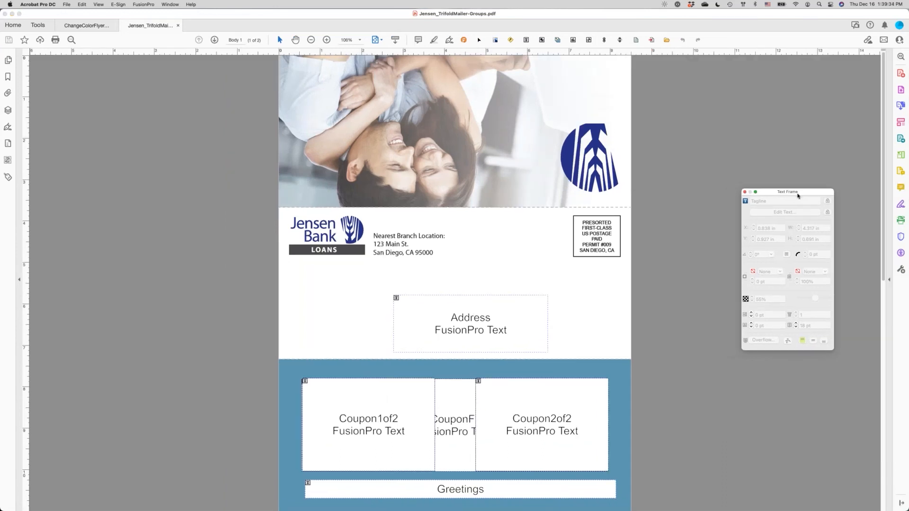
pyautogui.click(9, 63)
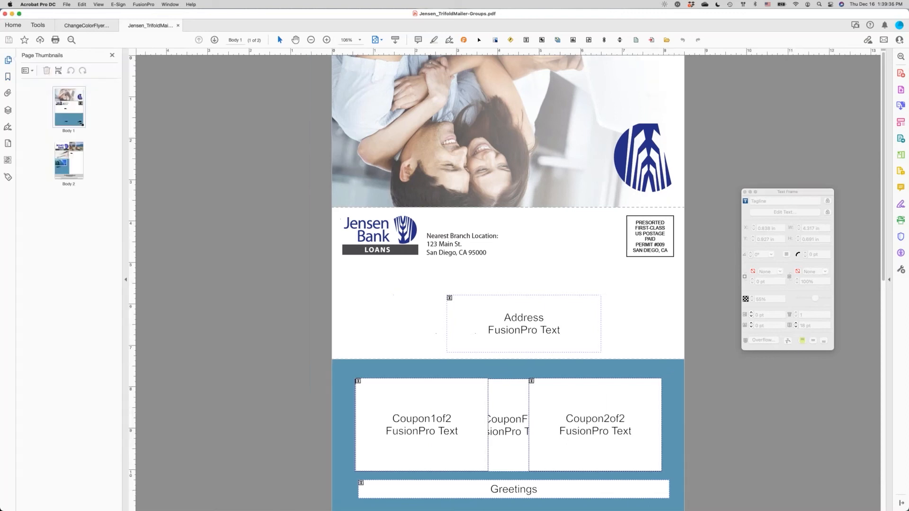
pyautogui.click(77, 107)
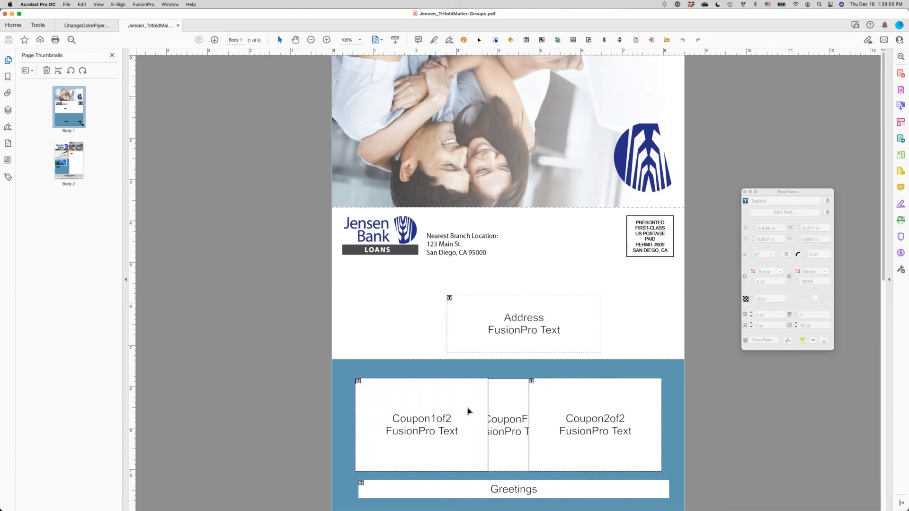
# - Select the Coupon2of2 and Coupon1of2 frames in turn, and open the Document Overview of the mailer's pages and frames
pyautogui.click(570, 419)
pyautogui.click(416, 432)
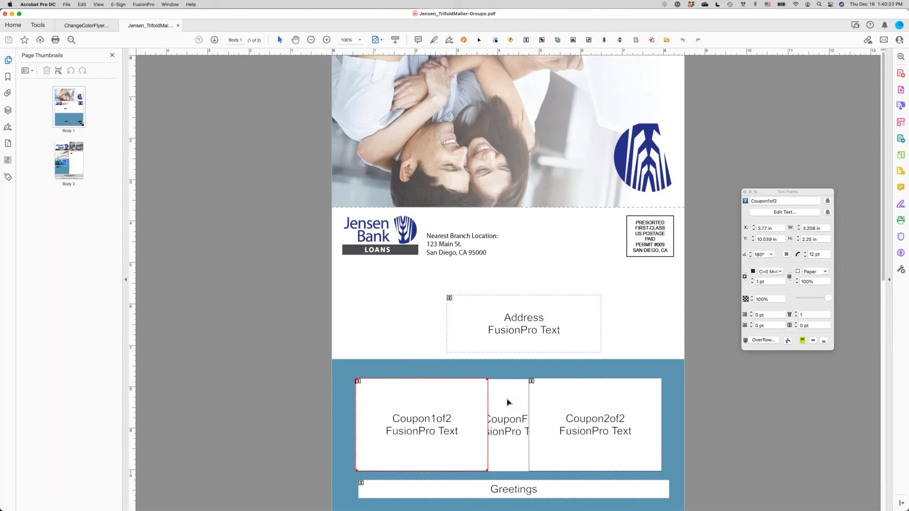
pyautogui.click(144, 5)
pyautogui.moveTo(166, 75)
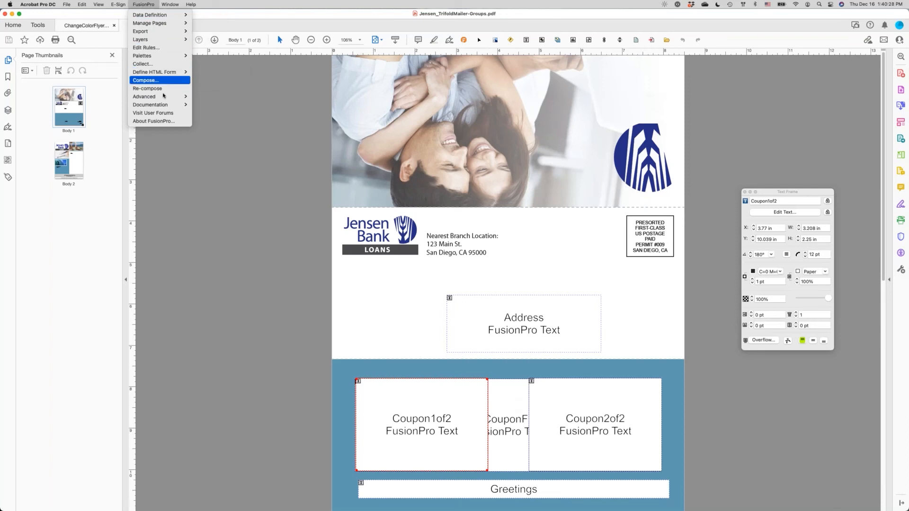
pyautogui.moveTo(170, 56)
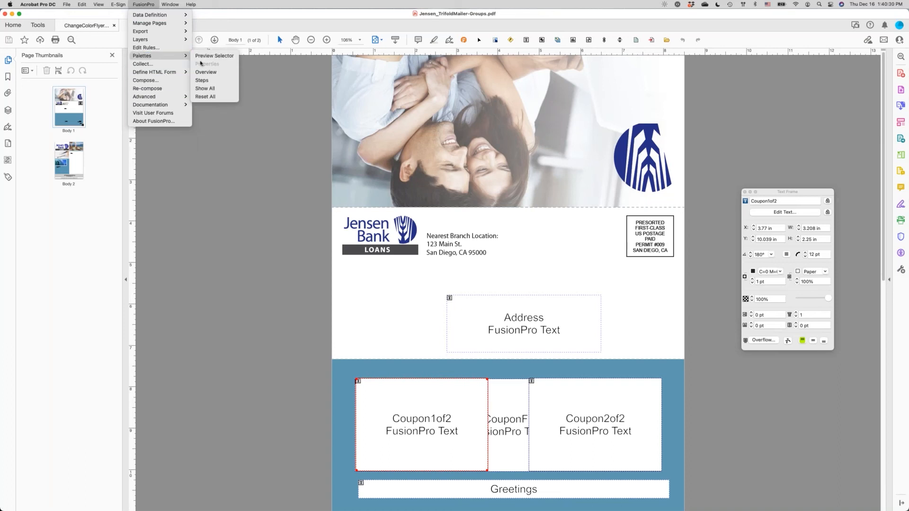
pyautogui.click(208, 73)
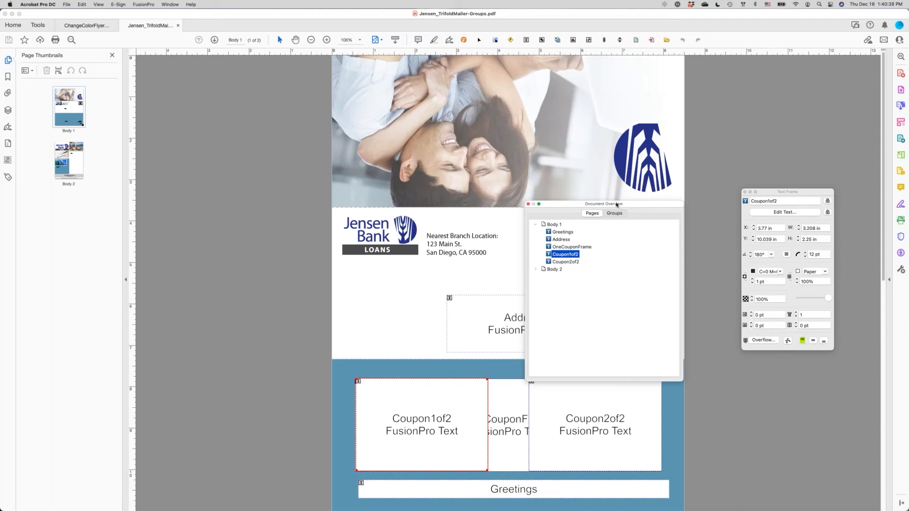
pyautogui.moveTo(616, 204); pyautogui.dragTo(614, 211)
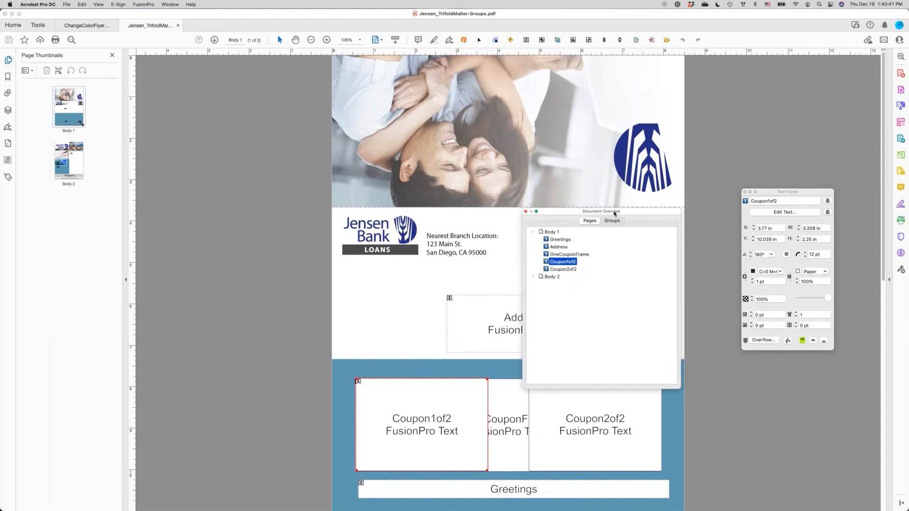
# - Compare the page and group listings in the Document Overview, and expand the One Offer group to list its frames
pyautogui.click(612, 221)
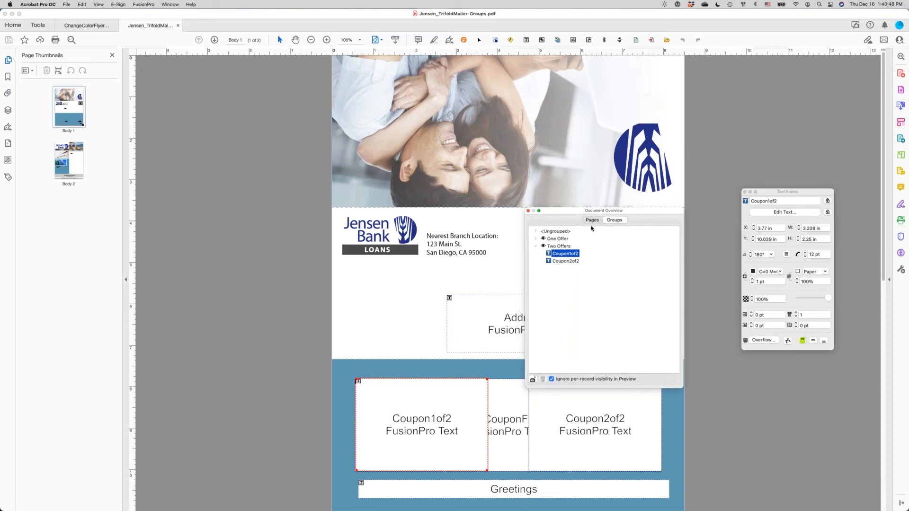
pyautogui.click(592, 221)
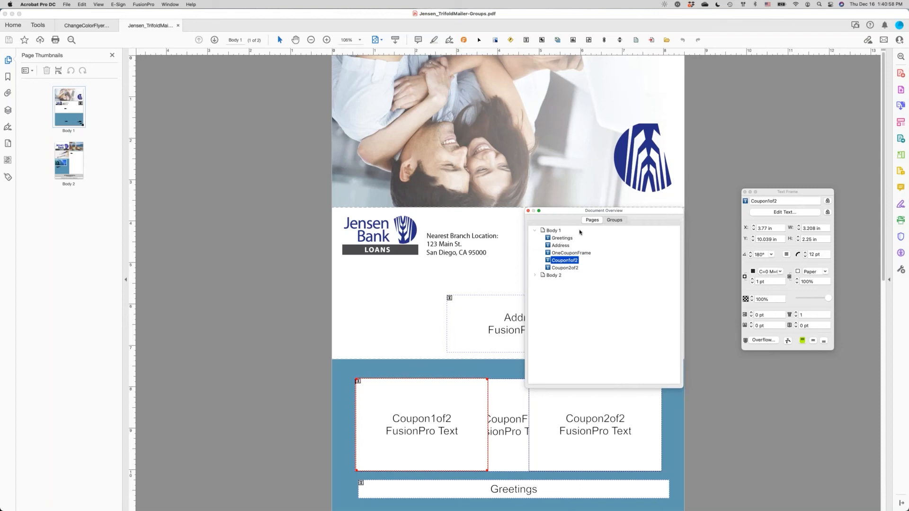
pyautogui.click(612, 224)
pyautogui.moveTo(612, 214); pyautogui.dragTo(655, 223)
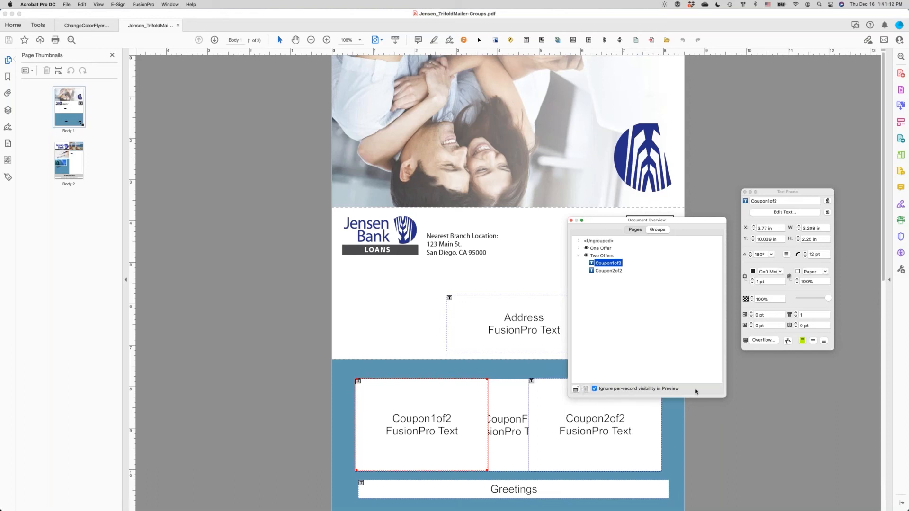
pyautogui.moveTo(615, 220); pyautogui.dragTo(704, 229)
pyautogui.click(667, 257)
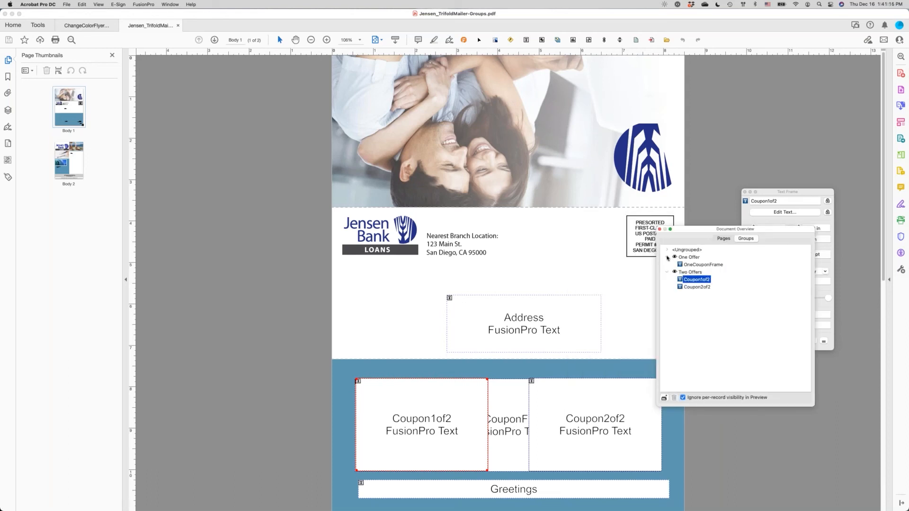
pyautogui.moveTo(690, 230); pyautogui.dragTo(673, 230)
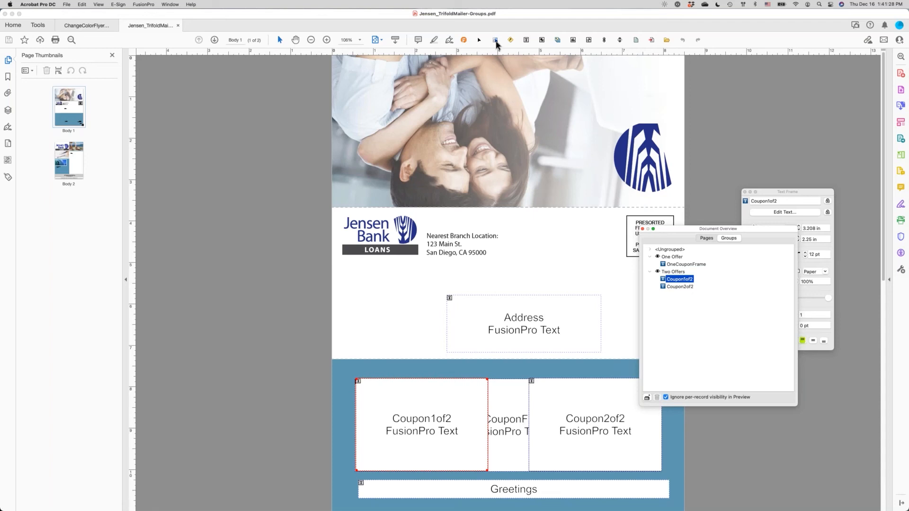
# - Preview the mailer with the first record's data, and move the record selector and Document Overview clear of the coupons
pyautogui.click(495, 40)
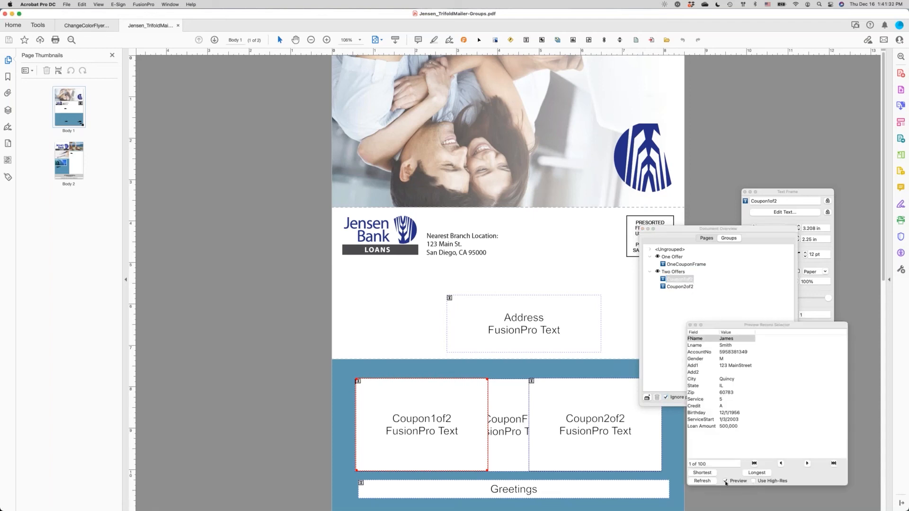
pyautogui.click(725, 481)
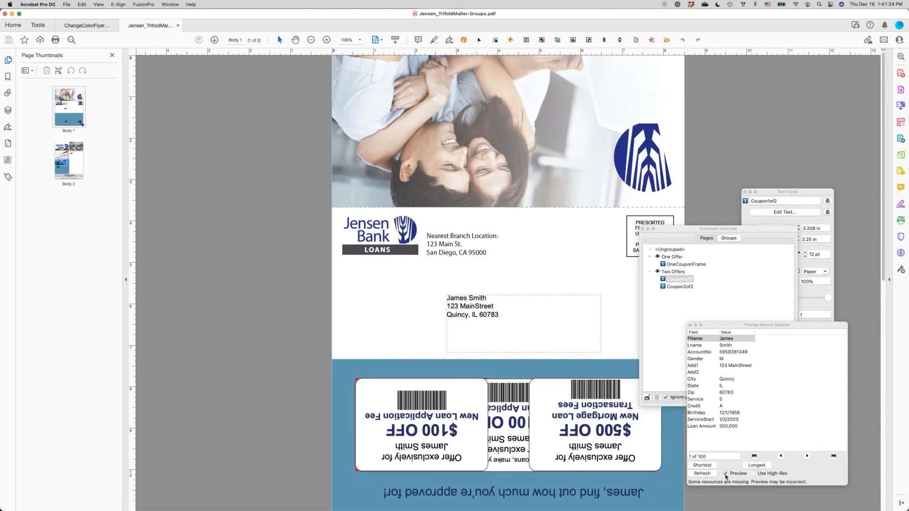
pyautogui.moveTo(736, 326); pyautogui.dragTo(752, 325)
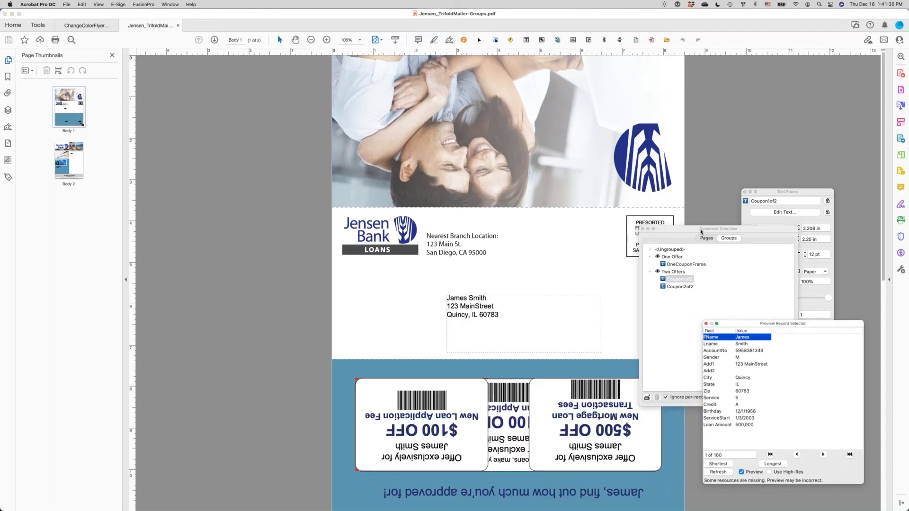
pyautogui.moveTo(701, 231); pyautogui.dragTo(761, 193)
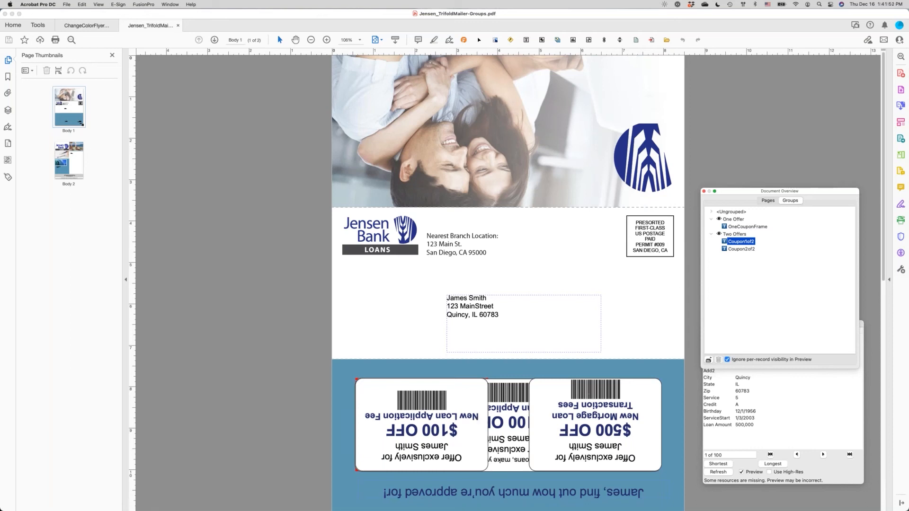
# - Turn off the option that ignores per-record visibility in the preview, and turn it back on
pyautogui.click(727, 360)
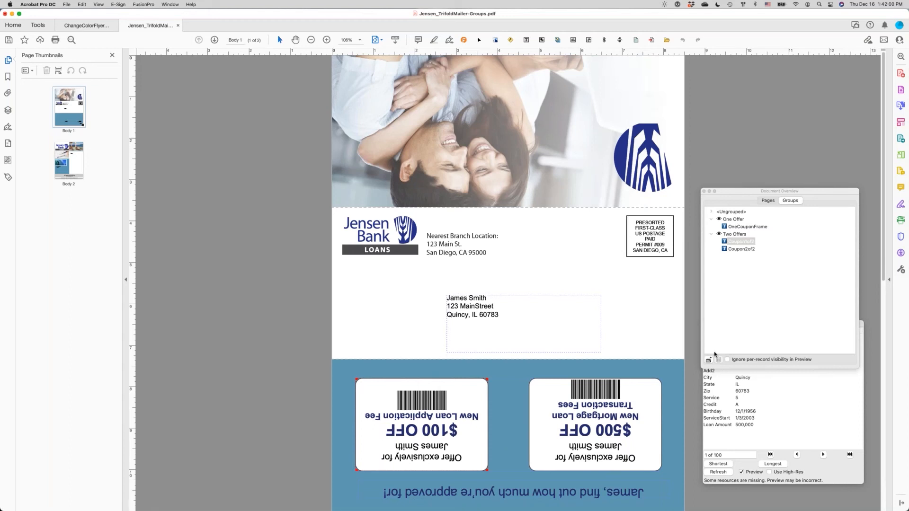
pyautogui.click(727, 362)
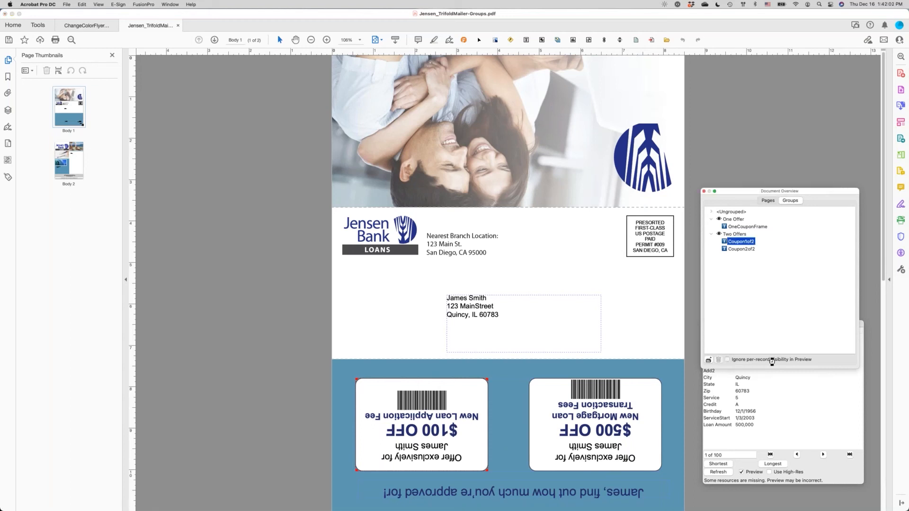
pyautogui.click(771, 360)
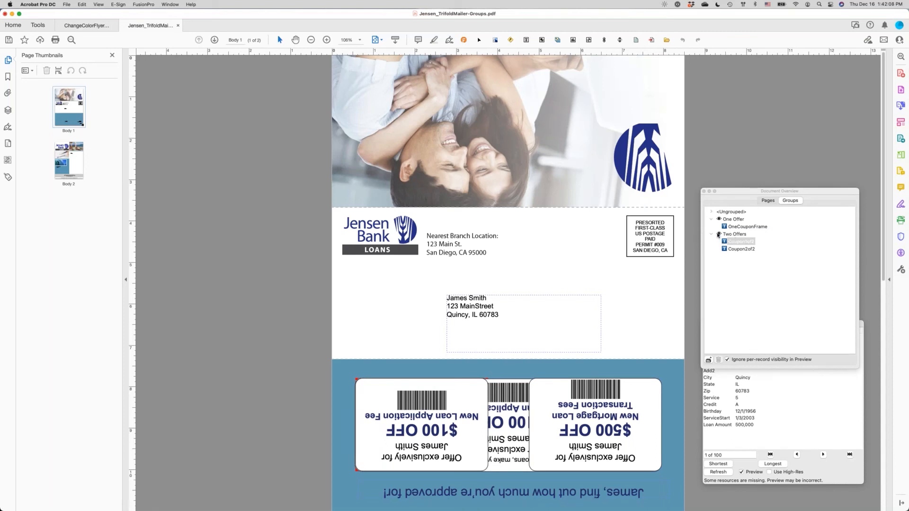
# - Hide the Two Offers group, and select the Address frame and the OneCouponFrame in turn
pyautogui.click(718, 233)
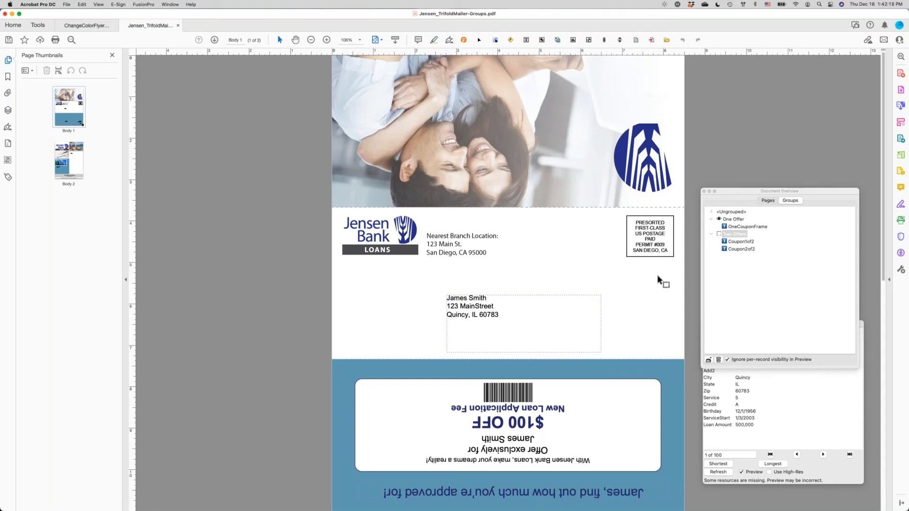
pyautogui.click(549, 334)
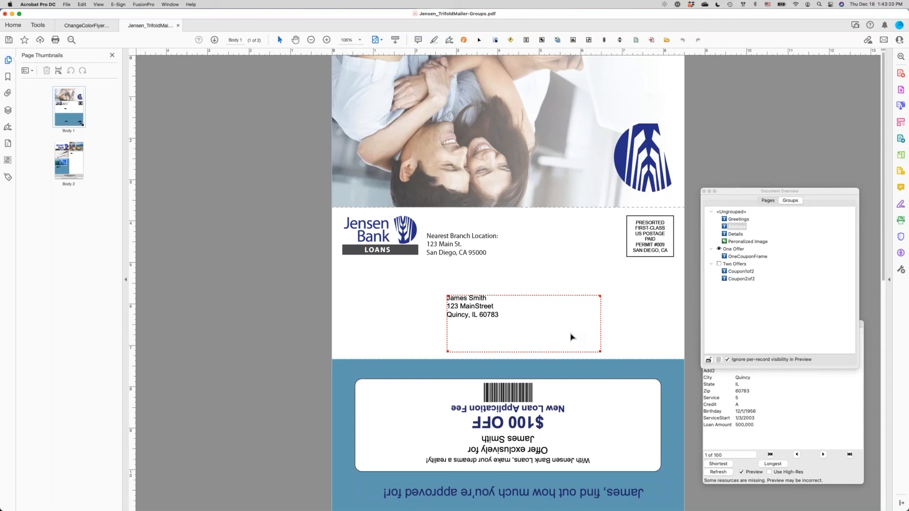
pyautogui.click(563, 422)
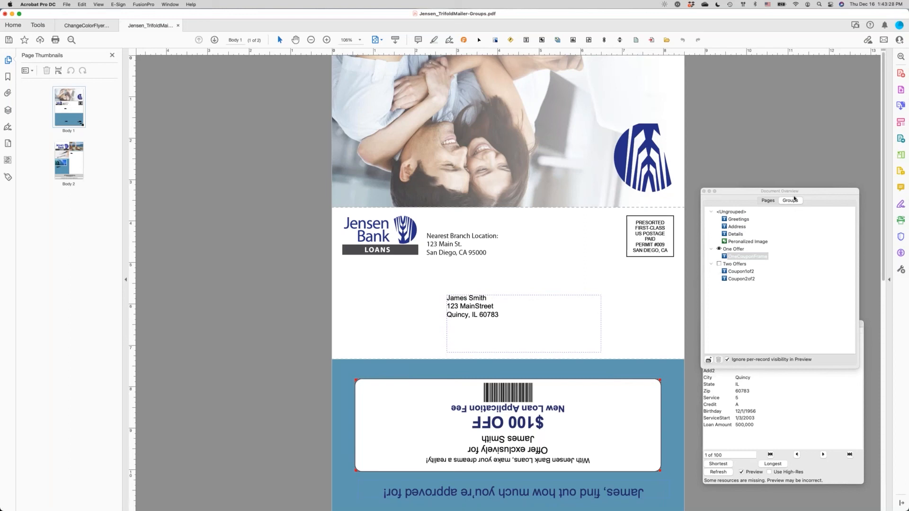
pyautogui.moveTo(793, 189); pyautogui.dragTo(793, 129)
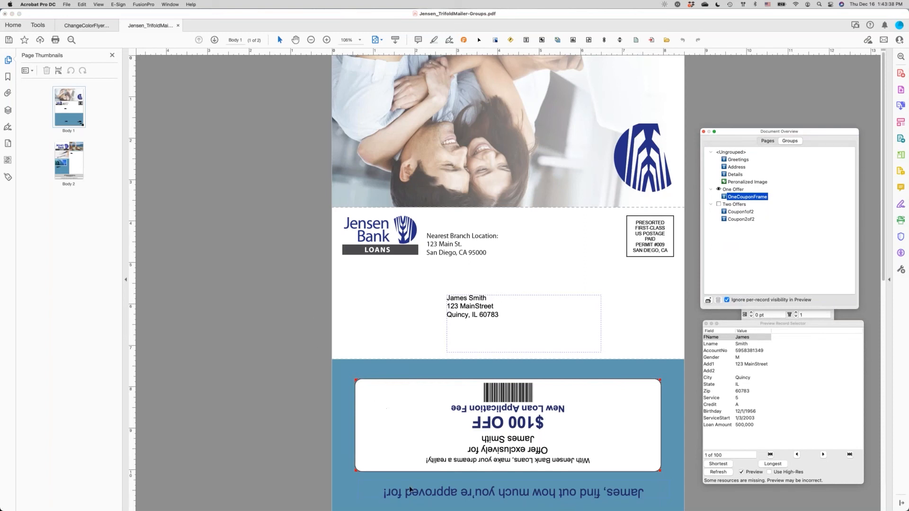
# - Switch to Finder and open Shoe Label.pdf from the Webinar folder's Labels and tags folder
pyautogui.moveTo(567, 494)
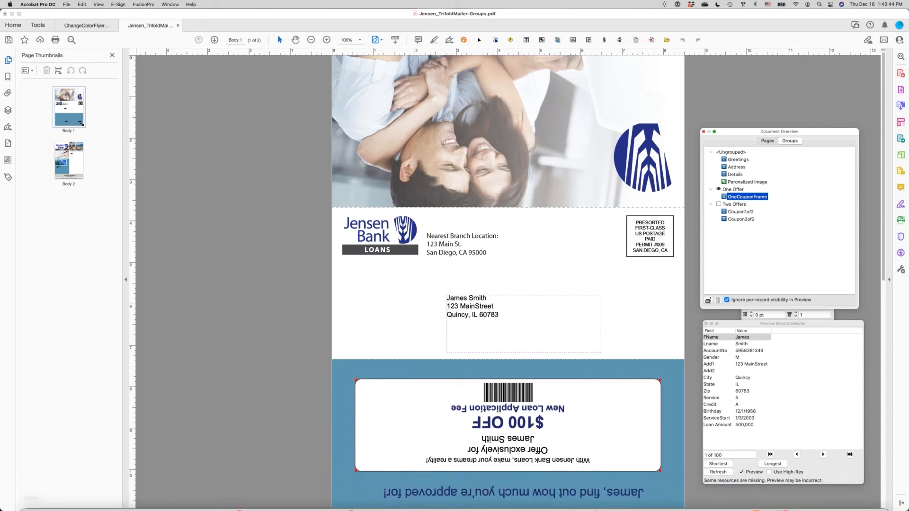
pyautogui.click(36, 490)
pyautogui.keyDown('super'); pyautogui.click(618, 297); pyautogui.keyUp('super')
pyautogui.click(618, 306)
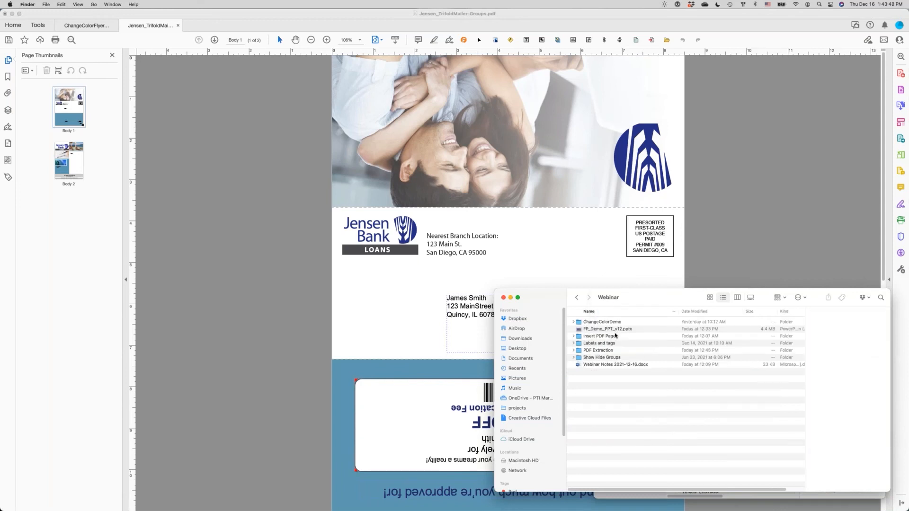
pyautogui.click(615, 343)
pyautogui.doubleClick(616, 343)
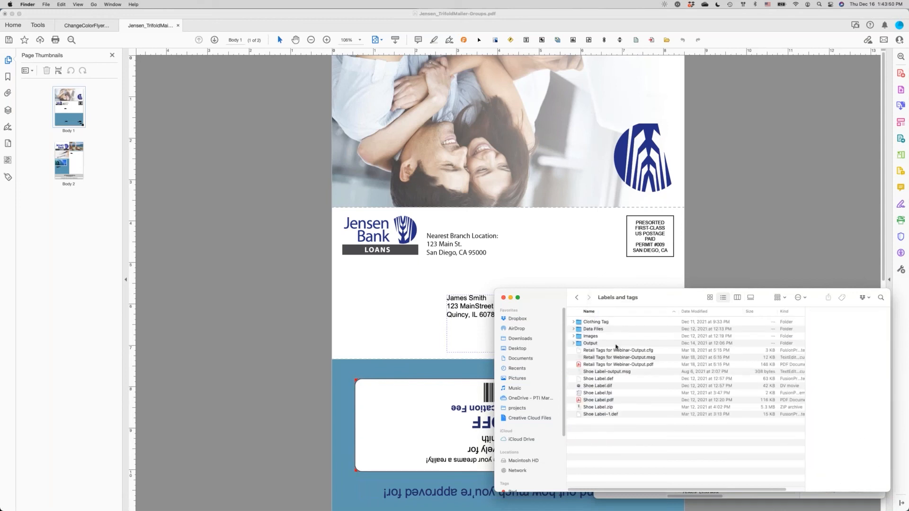
pyautogui.click(615, 402)
pyautogui.doubleClick(615, 402)
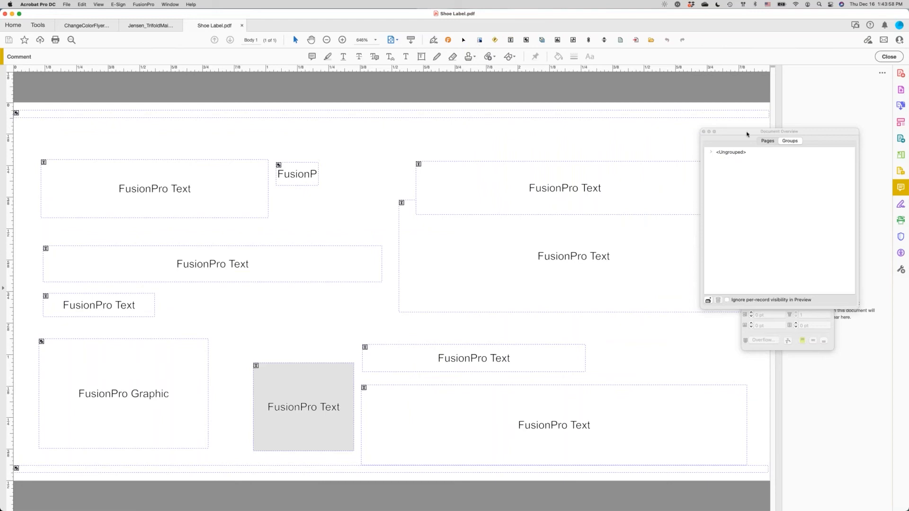
# - Open the record selector for the shoe label and preview the label with the first record's data
pyautogui.moveTo(752, 146); pyautogui.dragTo(757, 163)
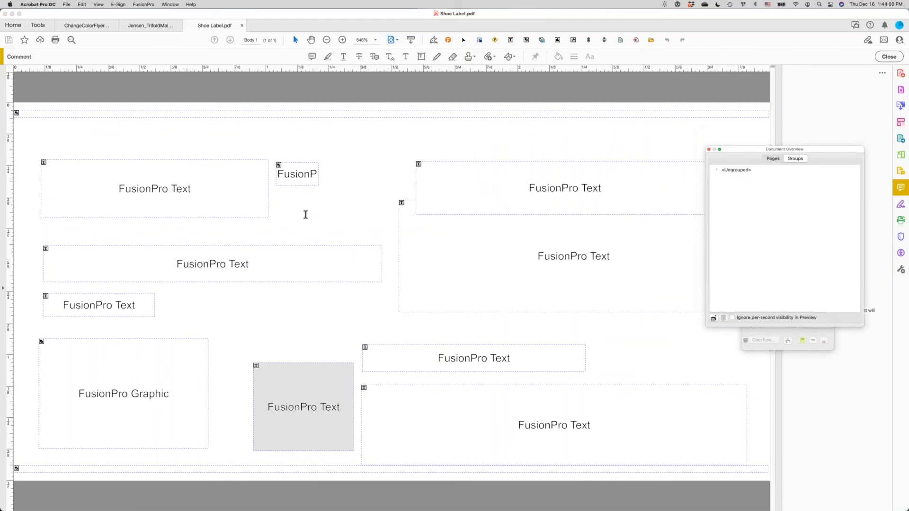
pyautogui.click(479, 40)
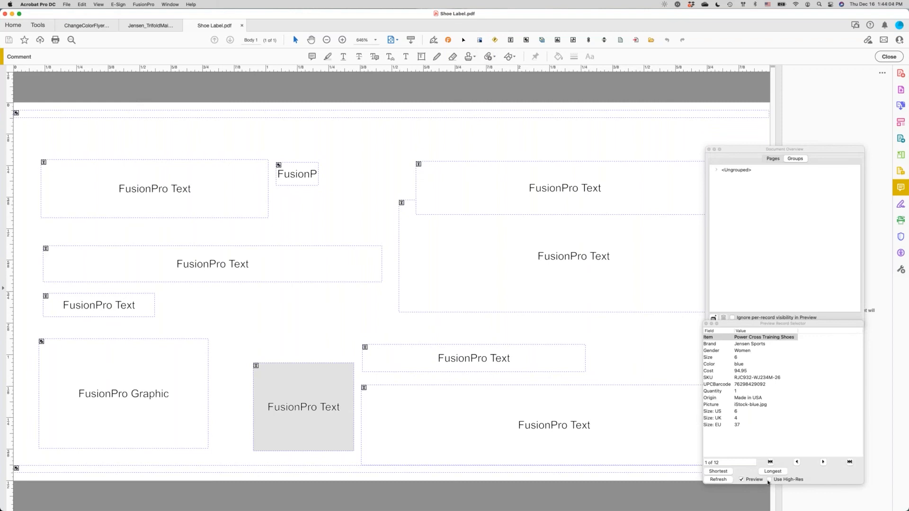
pyautogui.click(729, 481)
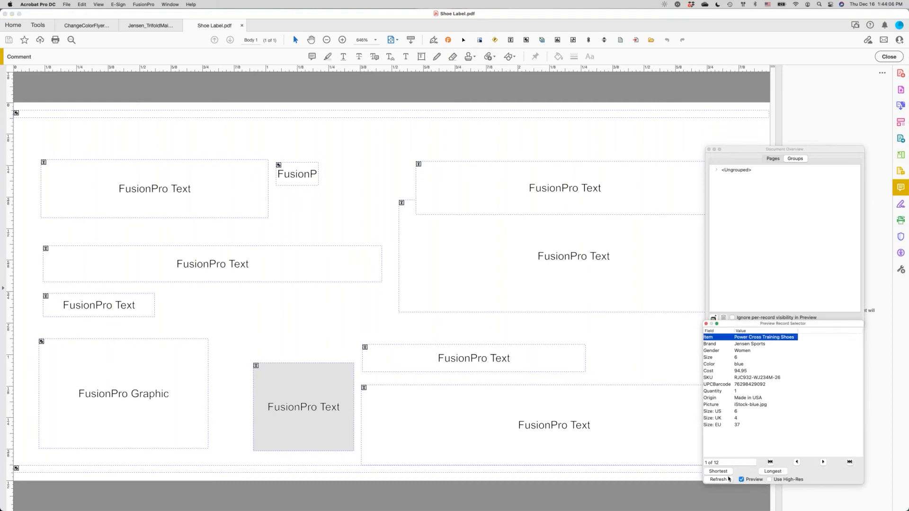
pyautogui.moveTo(728, 325); pyautogui.dragTo(736, 337)
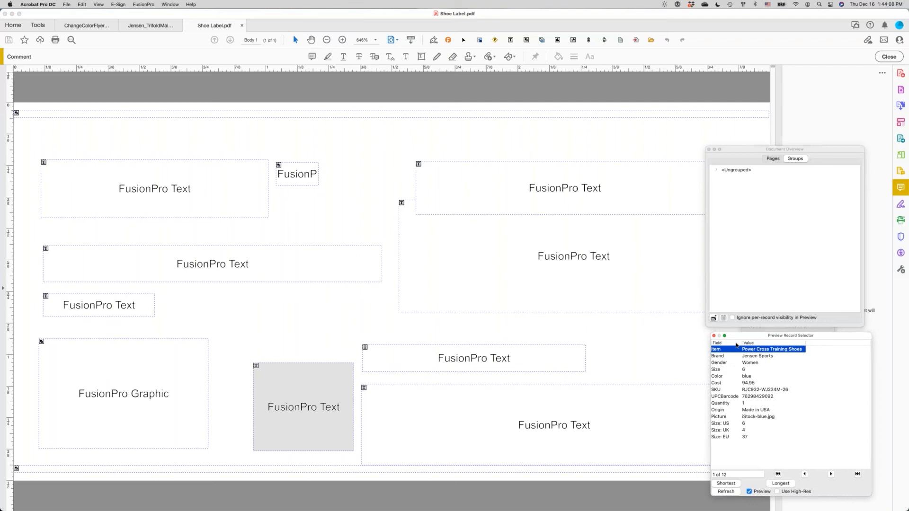
pyautogui.click(749, 492)
pyautogui.click(749, 492)
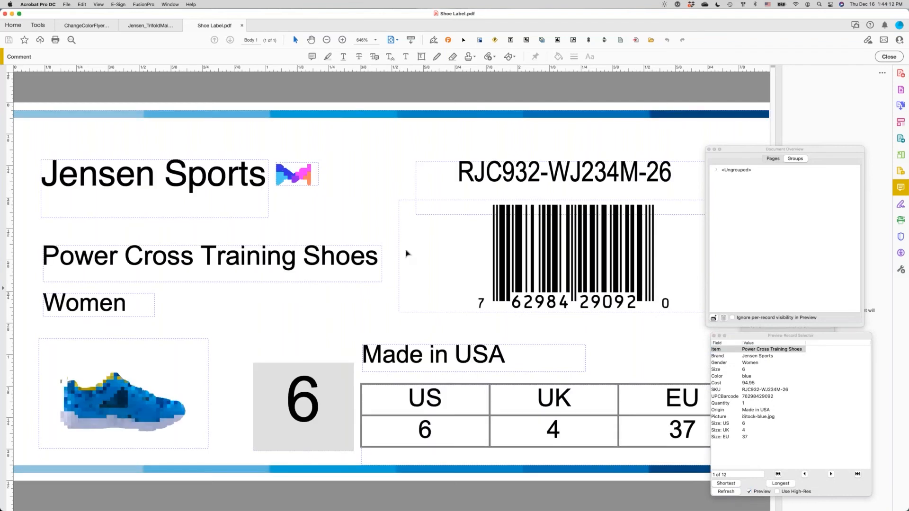
# - Close the Comment tools and the Document Overview, and move the Text Frame palette away from the record selector
pyautogui.moveTo(319, 17); pyautogui.dragTo(323, 17)
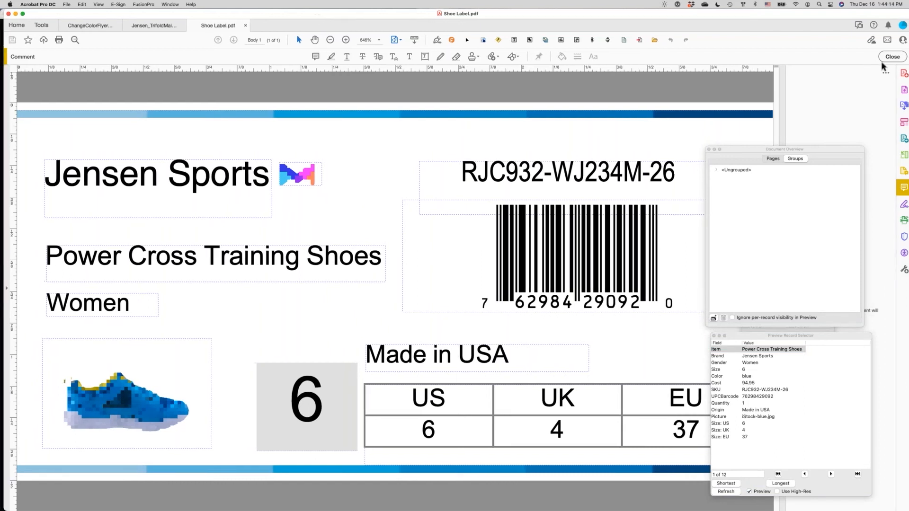
pyautogui.click(888, 56)
pyautogui.click(720, 153)
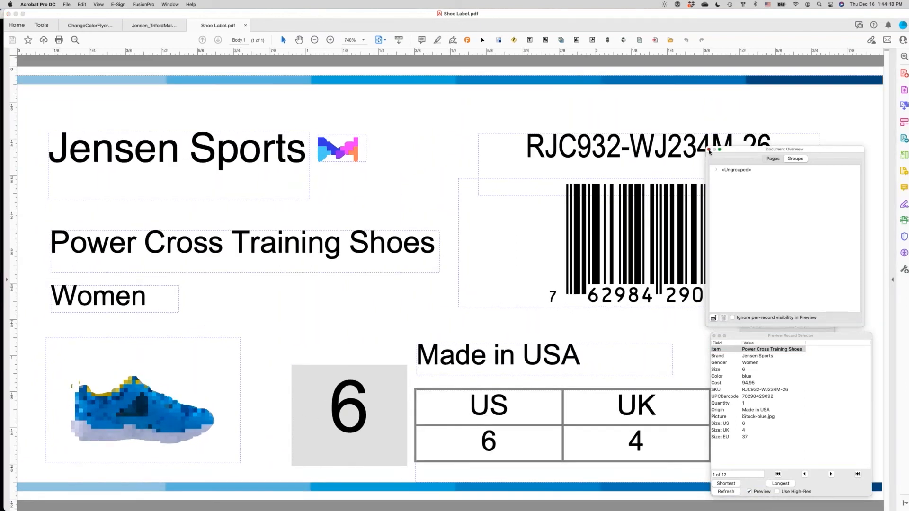
pyautogui.click(709, 152)
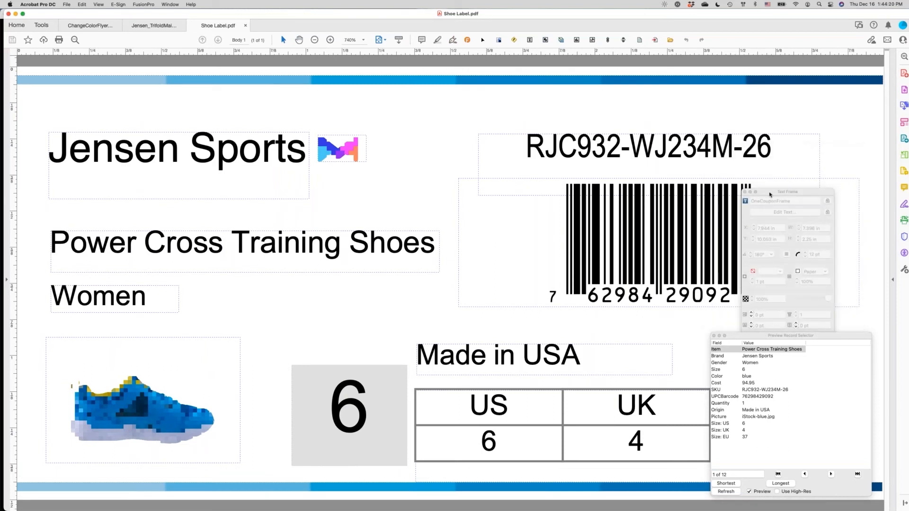
pyautogui.moveTo(770, 195); pyautogui.dragTo(770, 179)
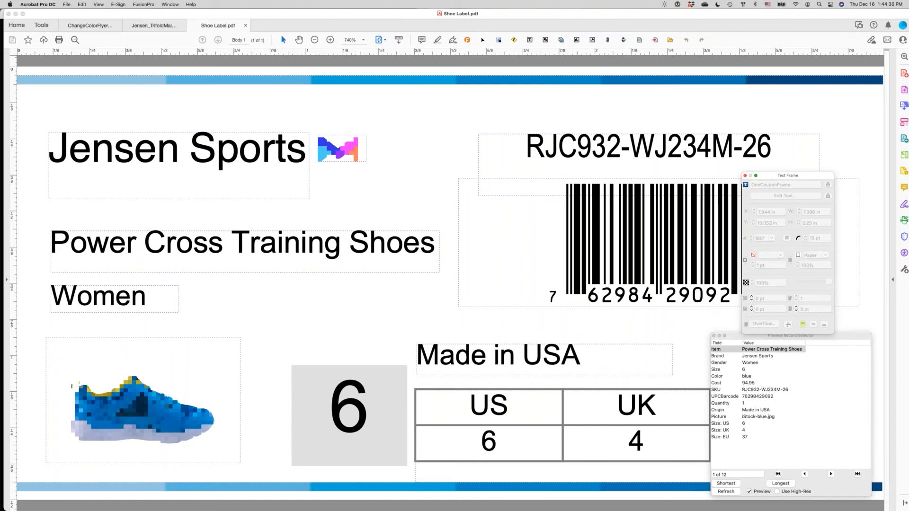
pyautogui.press('super+Tab')
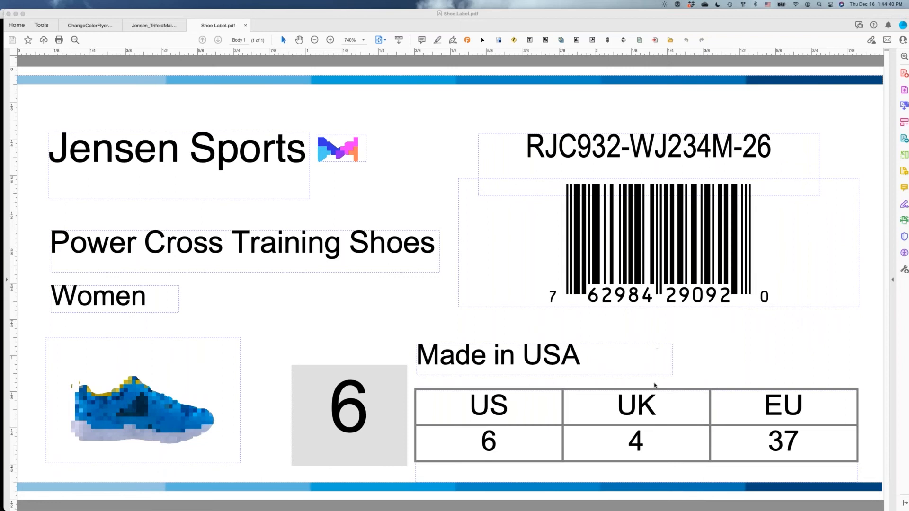
pyautogui.click(700, 361)
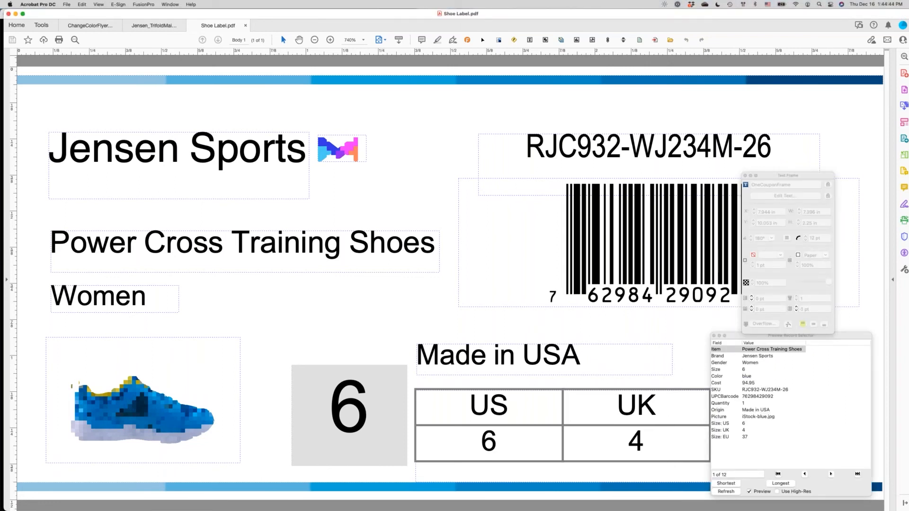
pyautogui.press('super+Tab')
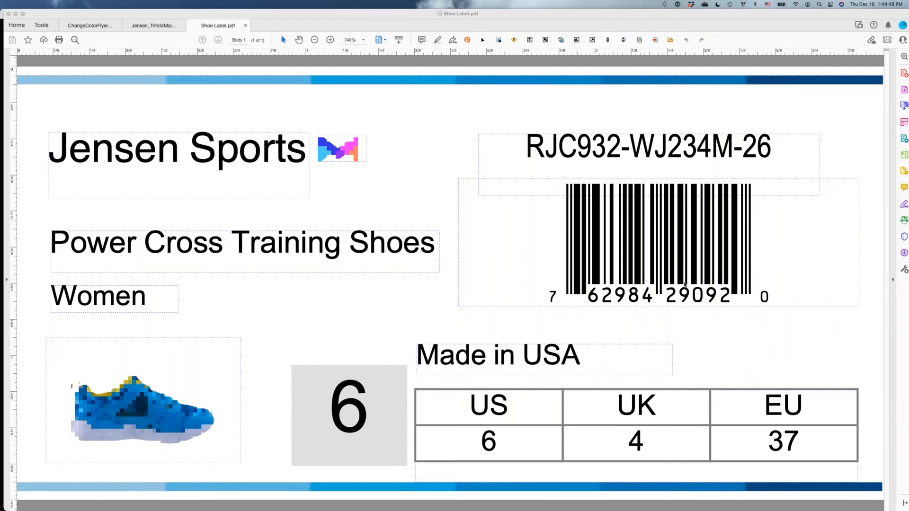
pyautogui.click(714, 340)
# - Reposition the record selector and reduce the shoe label's zoom to 300%
pyautogui.moveTo(730, 334); pyautogui.dragTo(713, 310)
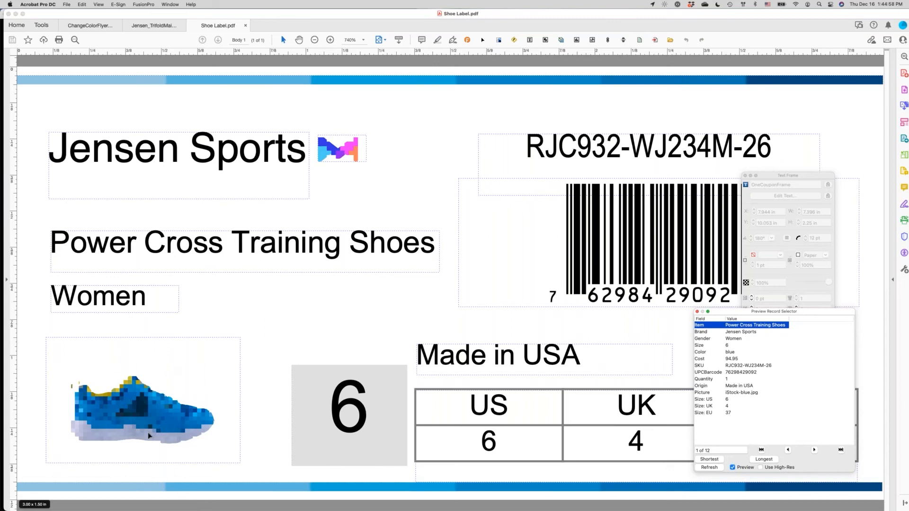
pyautogui.click(315, 41)
pyautogui.click(315, 41)
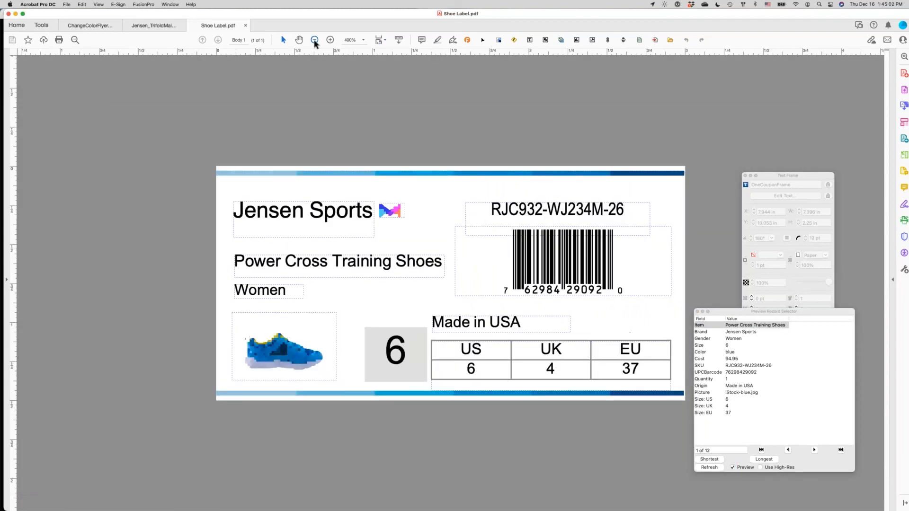
pyautogui.click(314, 41)
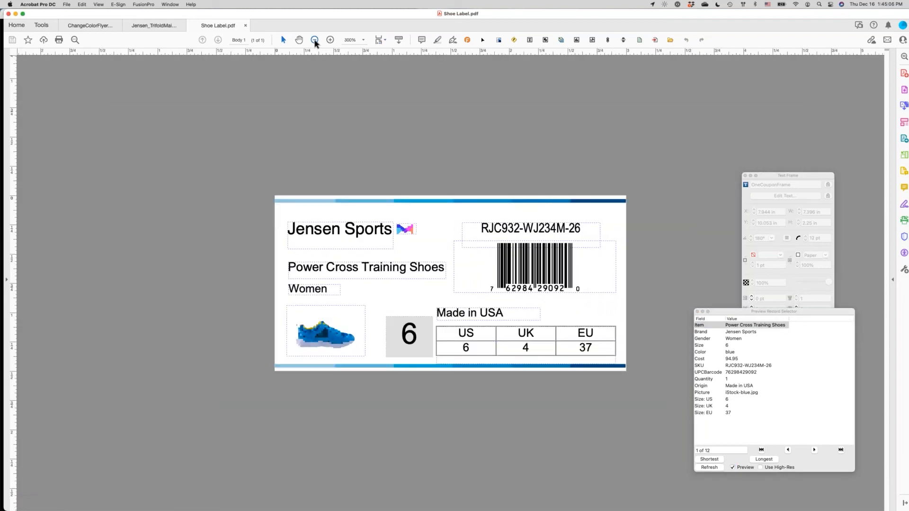
# - Reduce the shoe label's zoom to 100% and enlarge it again to 400% to compare the preview quality
pyautogui.click(314, 41)
pyautogui.click(314, 40)
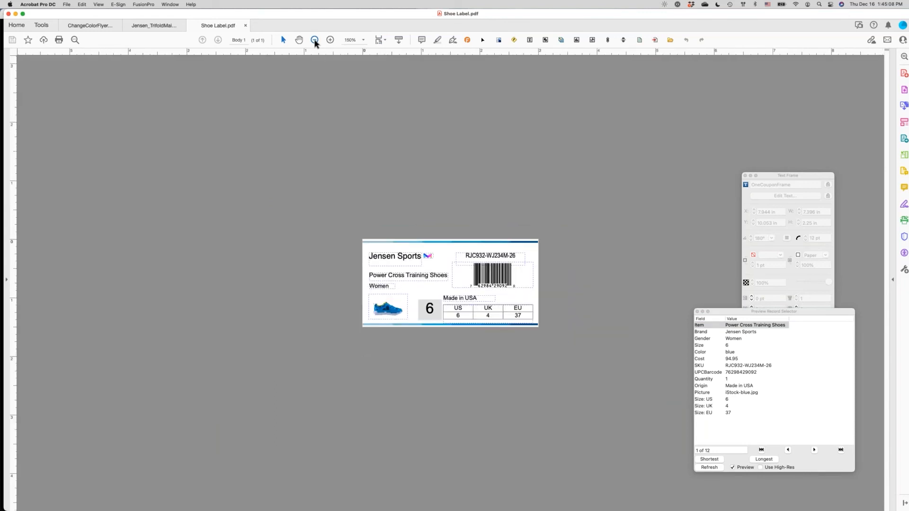
pyautogui.click(315, 41)
pyautogui.click(314, 40)
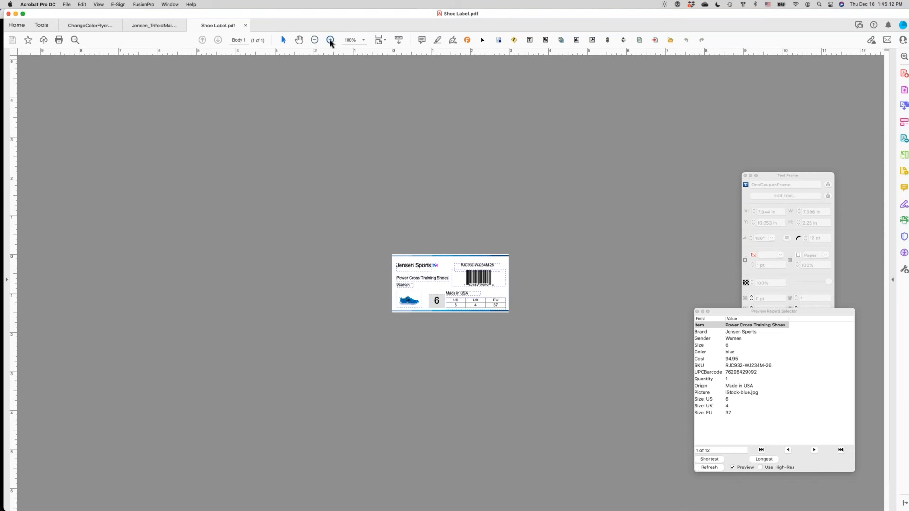
pyautogui.click(331, 40)
pyautogui.click(330, 40)
pyautogui.click(331, 41)
pyautogui.click(330, 41)
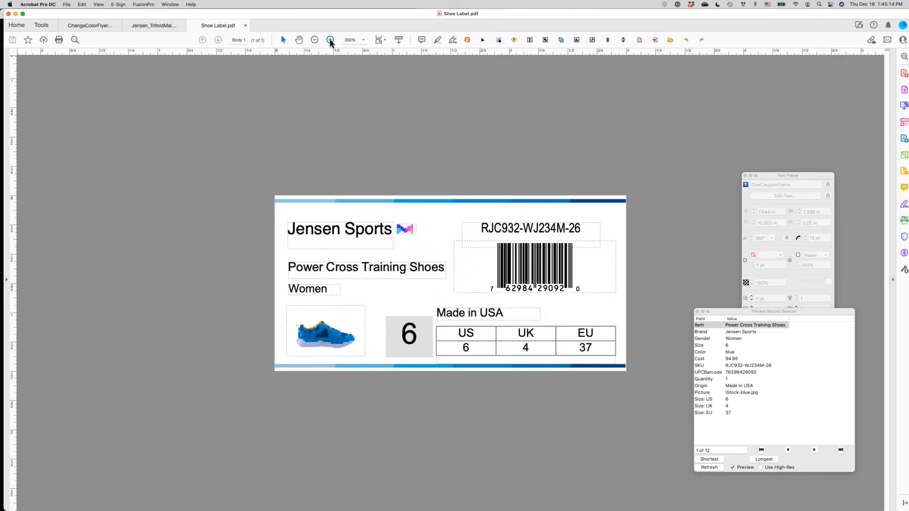
pyautogui.click(331, 41)
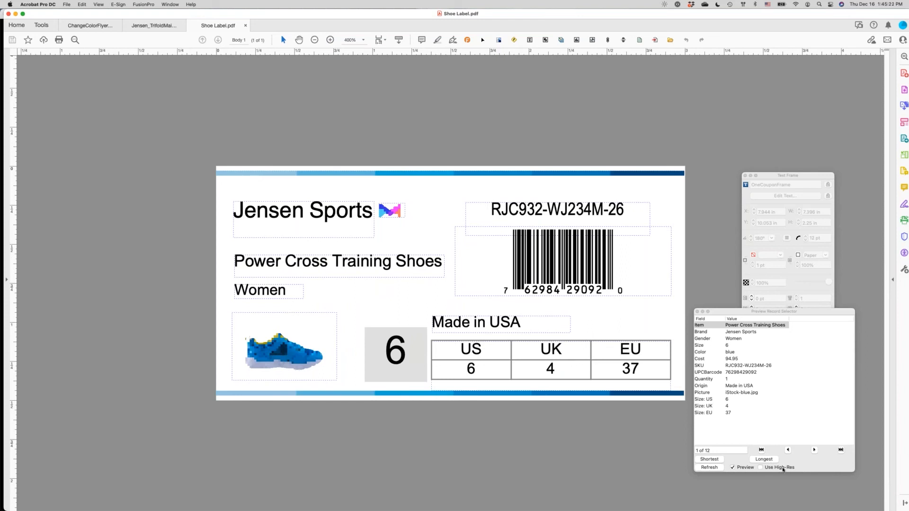
# - Turn the shoe label's high-resolution preview on and off again, and reposition the record selector
pyautogui.click(783, 469)
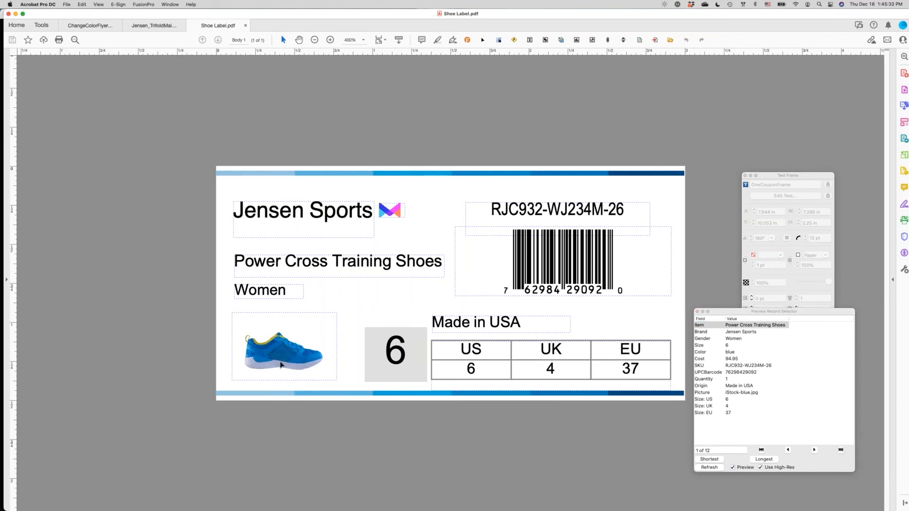
pyautogui.click(762, 468)
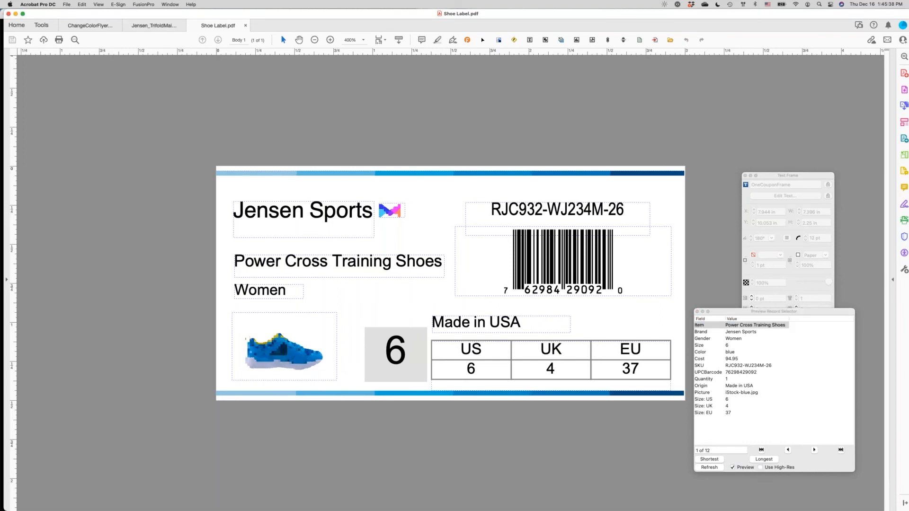
pyautogui.moveTo(730, 313); pyautogui.dragTo(688, 313)
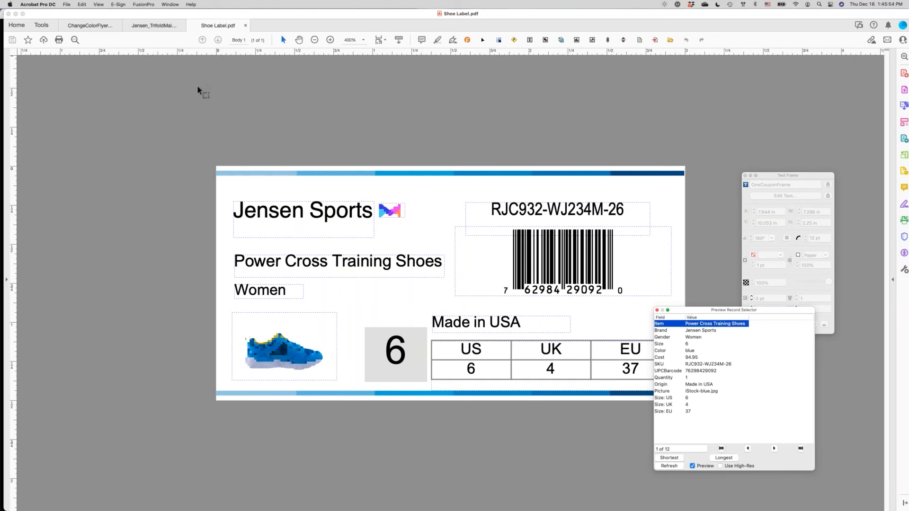
# - Preview ChangeColorFlyer.pdf with high-resolution images and return to Shoe Label.pdf
pyautogui.click(100, 26)
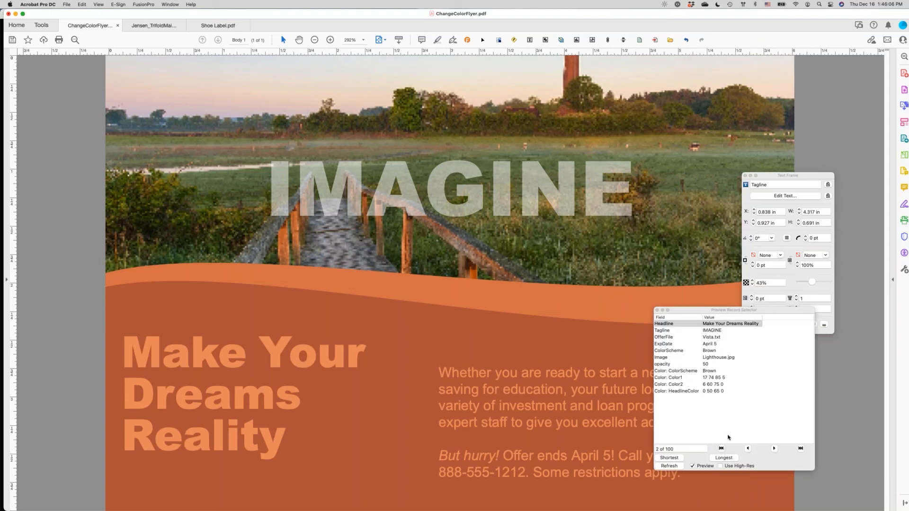
pyautogui.click(730, 467)
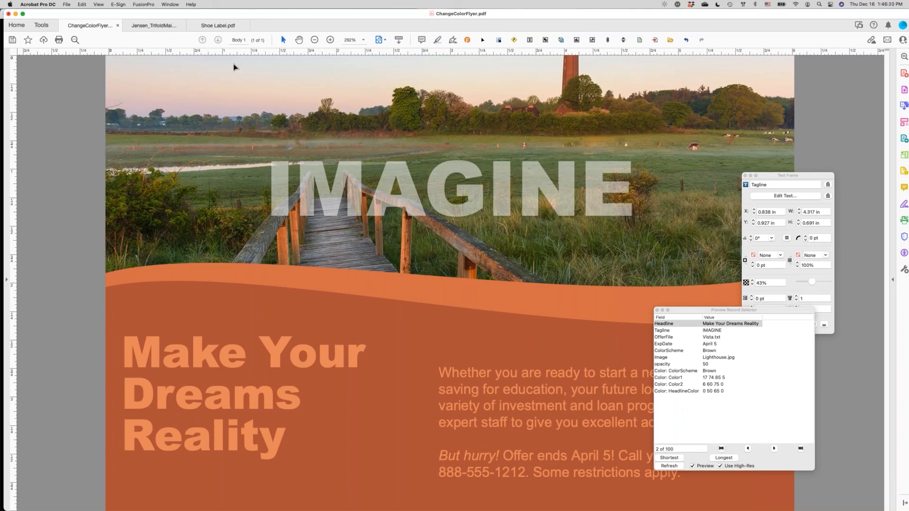
pyautogui.click(218, 25)
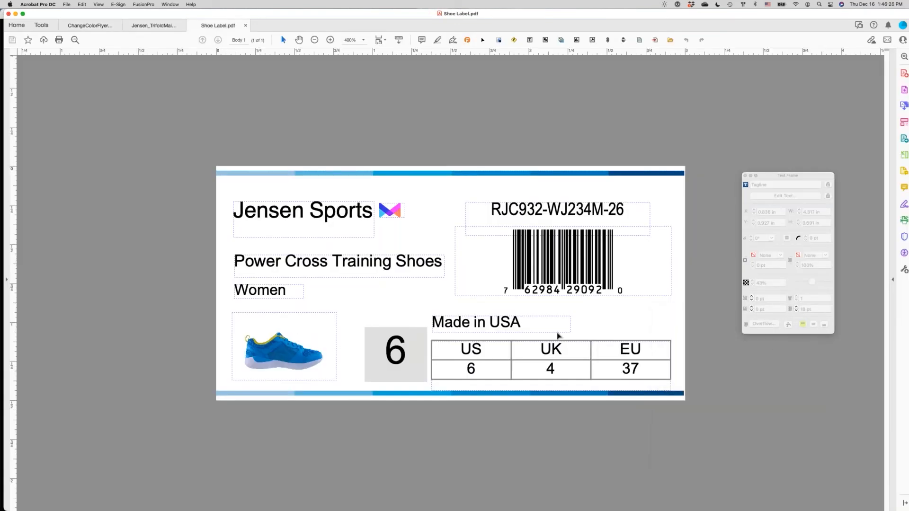
# - Reposition the Text Frame palette and the reopened record selector, and turn off the high-resolution preview
pyautogui.moveTo(778, 176); pyautogui.dragTo(695, 200)
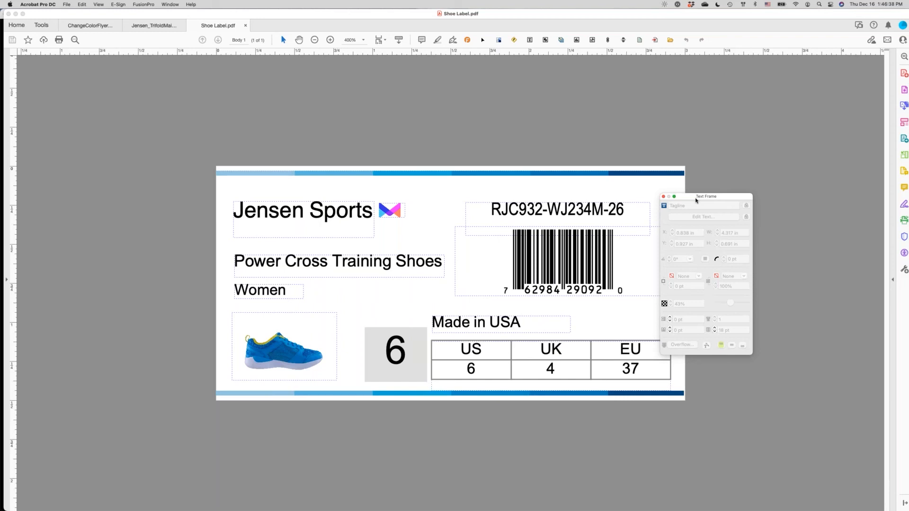
pyautogui.click(513, 40)
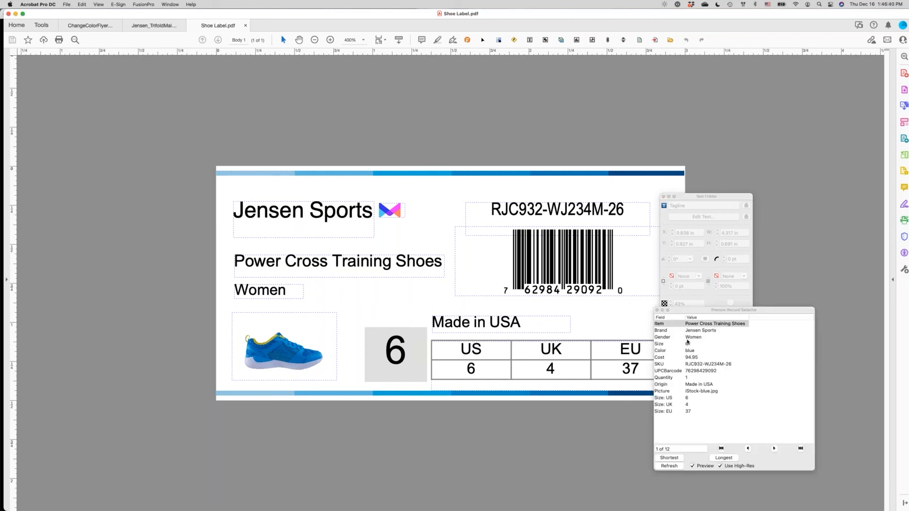
pyautogui.moveTo(704, 310); pyautogui.dragTo(694, 289)
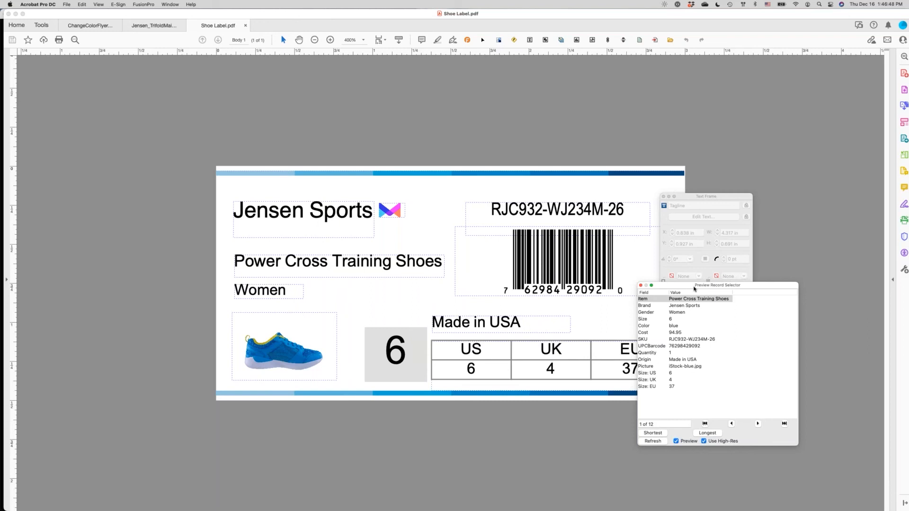
pyautogui.click(714, 441)
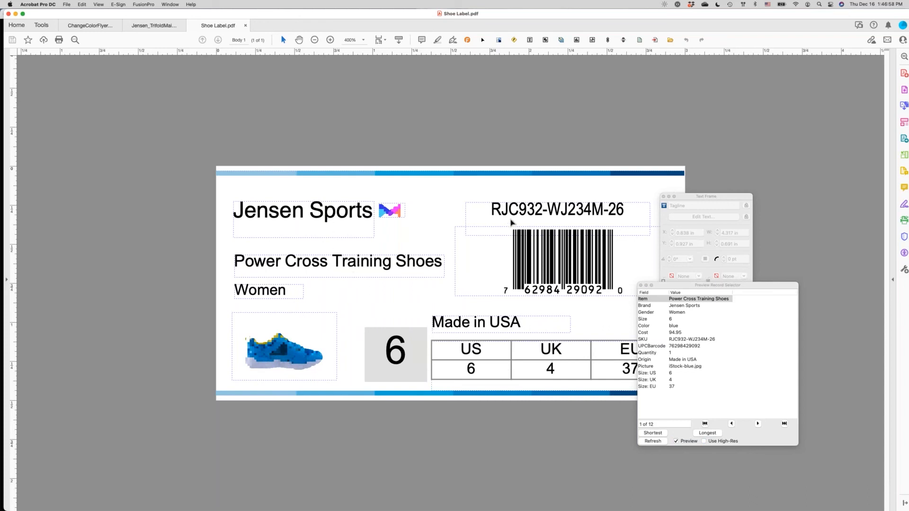
# - Open the shoe label's item name frame in the Variable Text Editor and set the editor's zoom to 200%
pyautogui.click(334, 274)
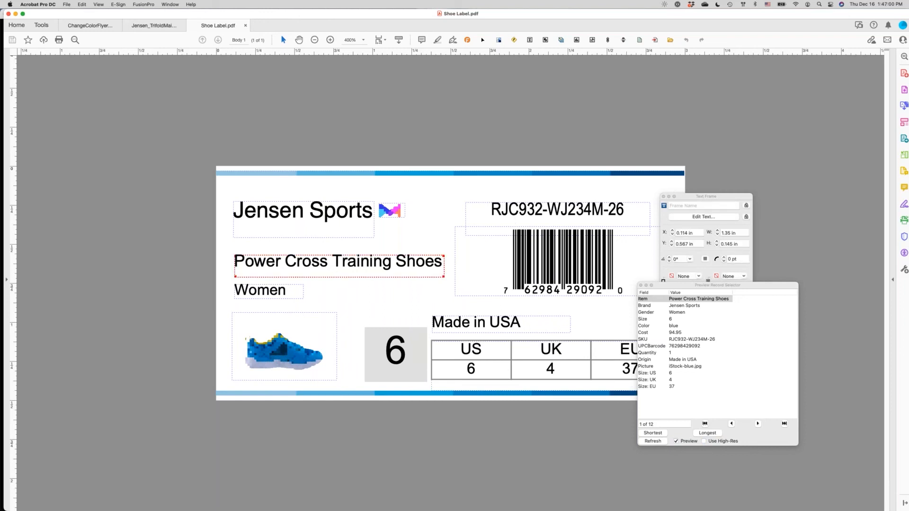
pyautogui.doubleClick(334, 272)
pyautogui.press('super+a')
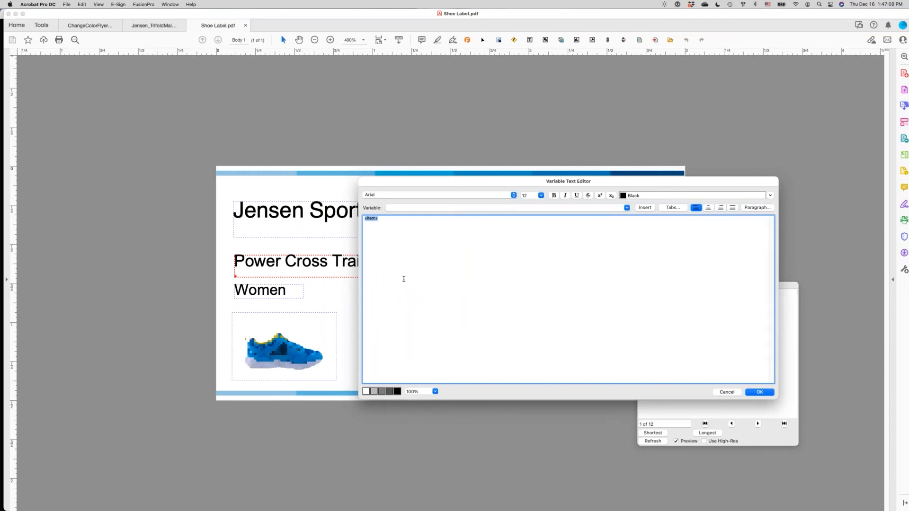
pyautogui.click(415, 391)
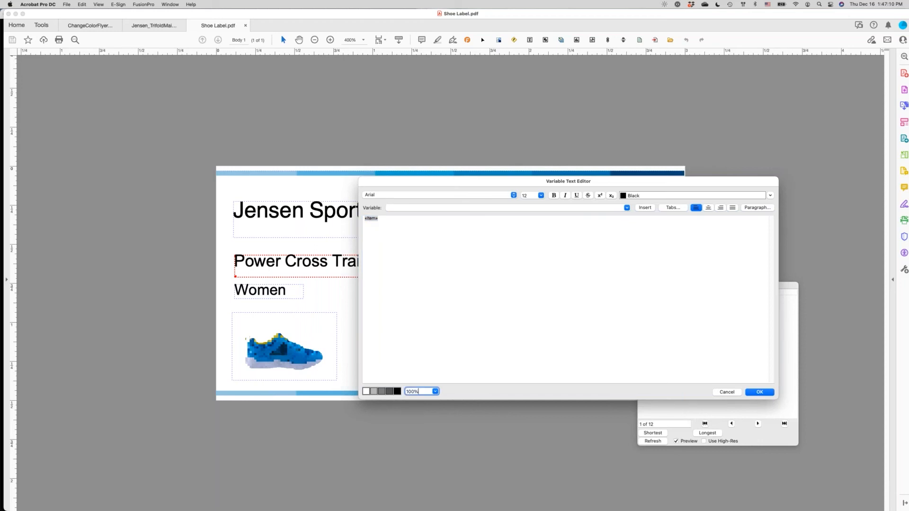
pyautogui.click(435, 391)
pyautogui.click(424, 448)
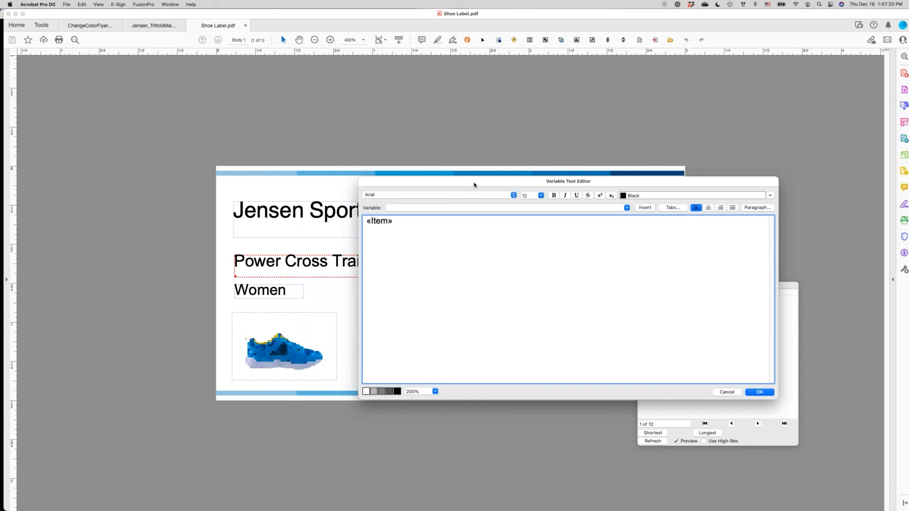
pyautogui.moveTo(475, 183); pyautogui.dragTo(464, 198)
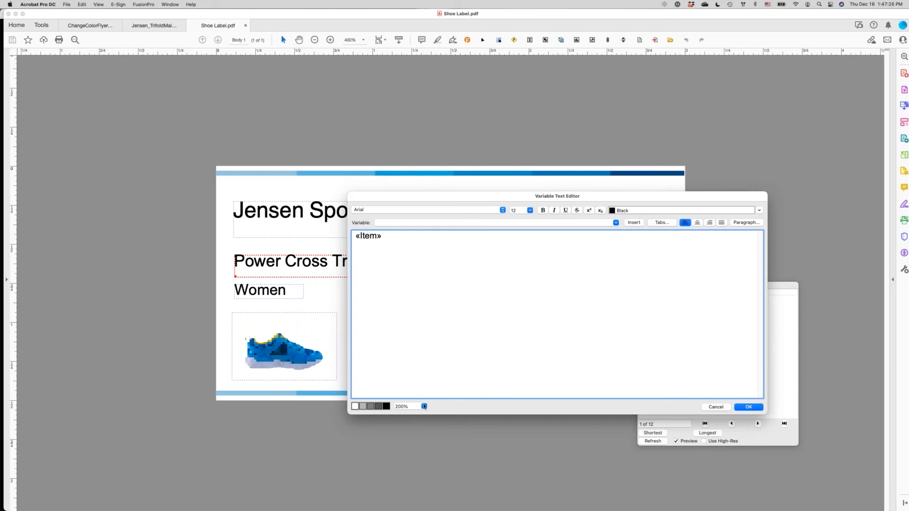
# - Try a dark gray editor background for the item name text, settle on light gray, and accept the edit
pyautogui.click(378, 407)
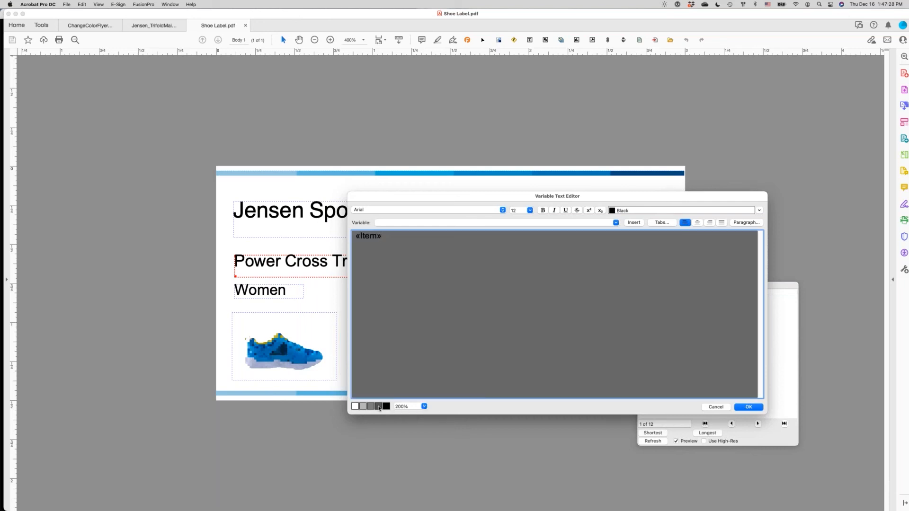
pyautogui.click(363, 407)
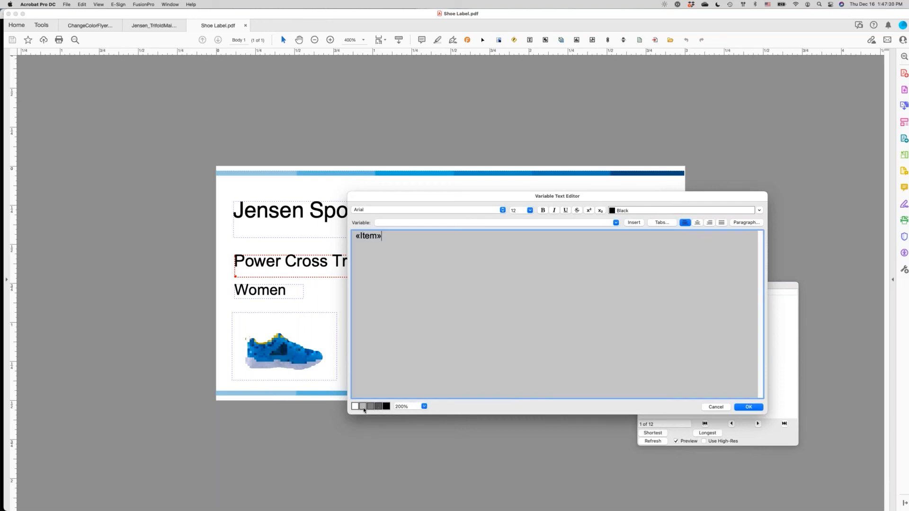
pyautogui.click(746, 408)
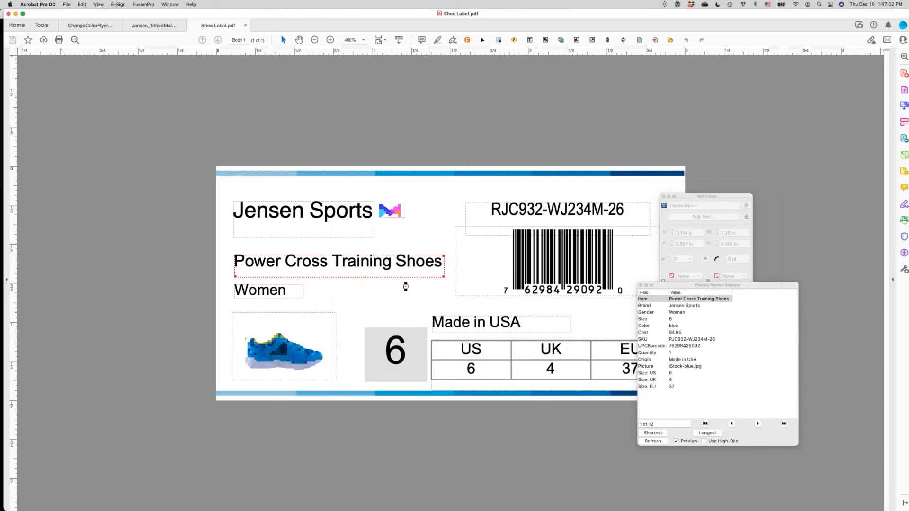
# - Open the country of origin frame's text, try 200% editor zoom, set it to 400%, and accept the edit
pyautogui.doubleClick(498, 322)
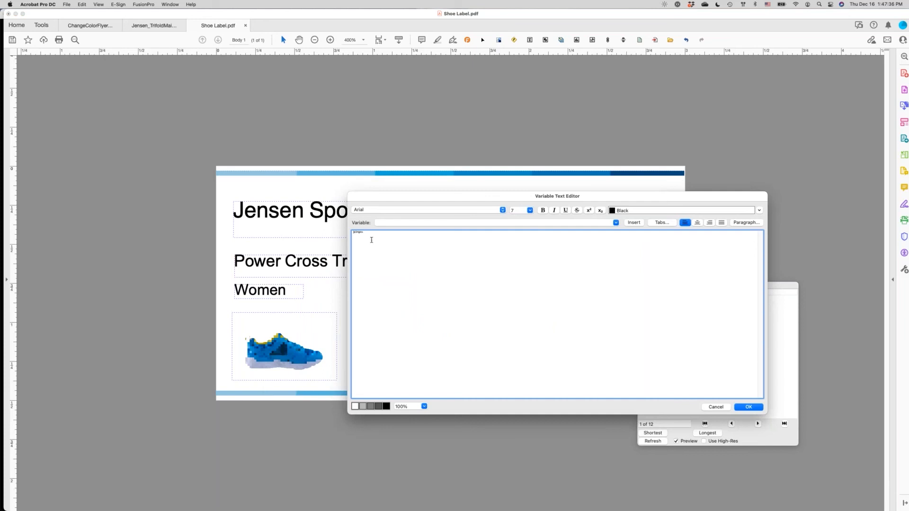
pyautogui.click(424, 407)
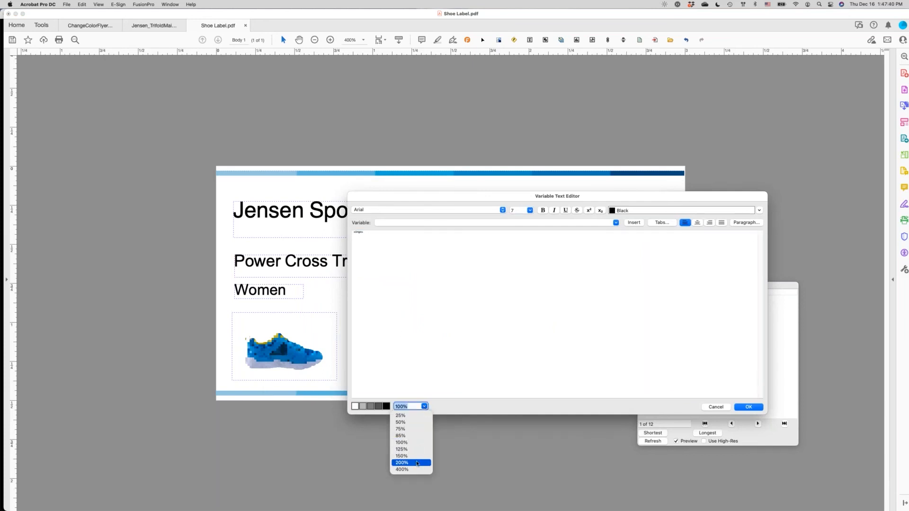
pyautogui.click(417, 463)
pyautogui.click(424, 406)
pyautogui.click(422, 470)
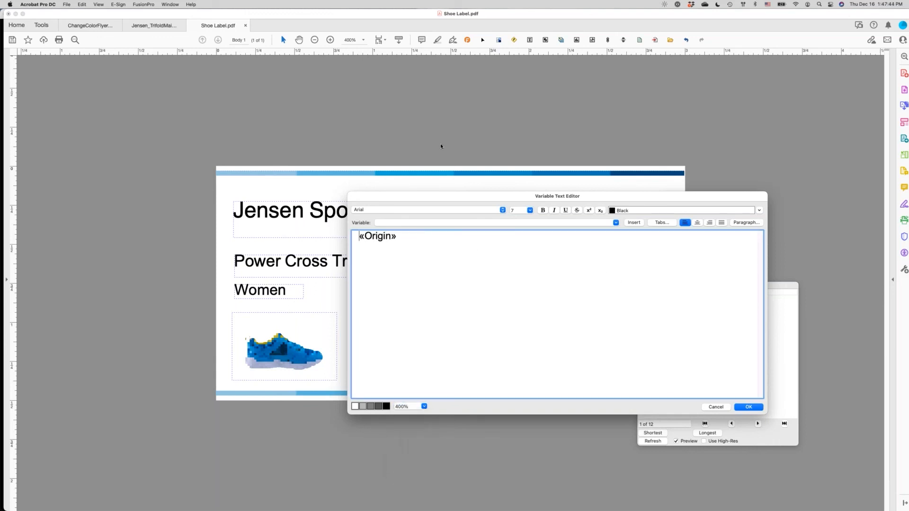
pyautogui.click(748, 407)
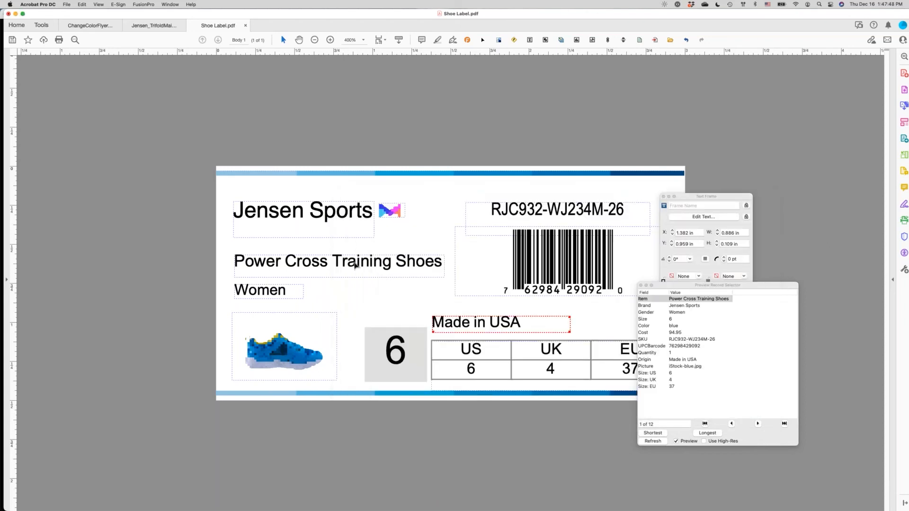
# - Inspect the item name and size frames' text in the Variable Text Editor, closing each without changes
pyautogui.click(364, 264)
pyautogui.doubleClick(367, 264)
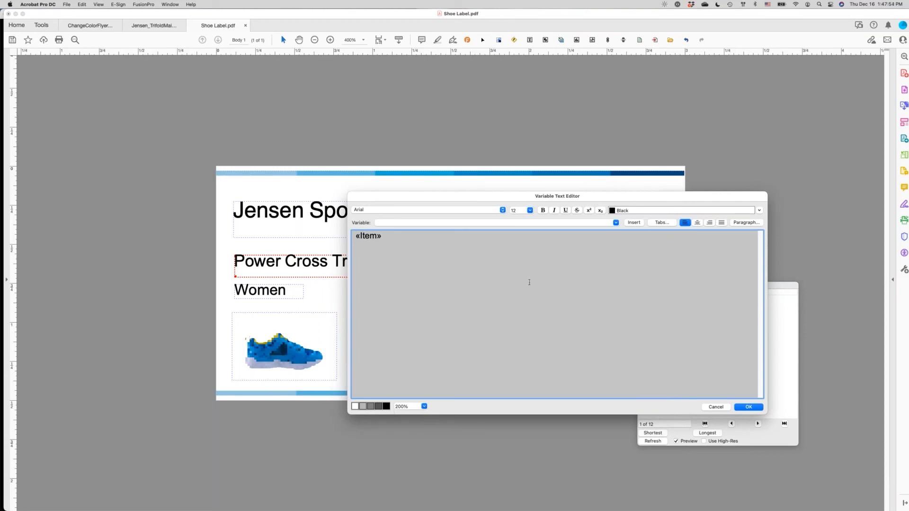
pyautogui.click(711, 409)
pyautogui.doubleClick(397, 367)
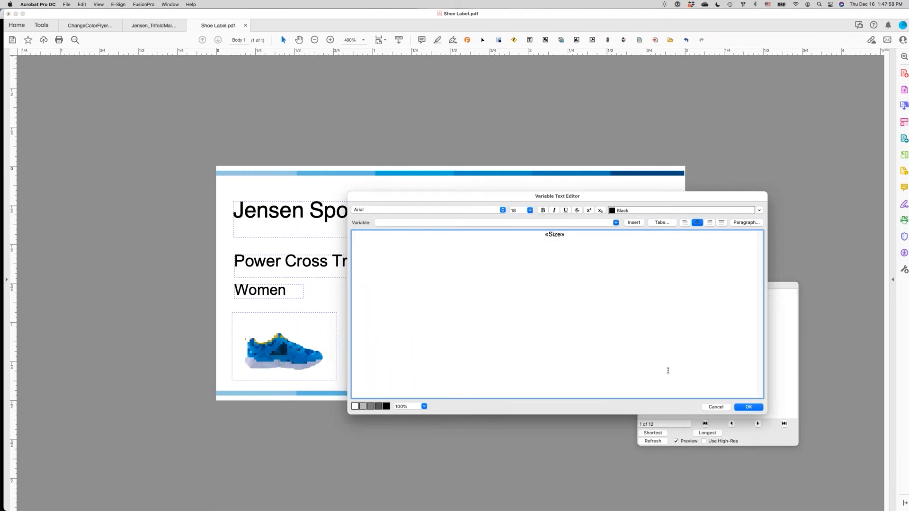
pyautogui.click(712, 408)
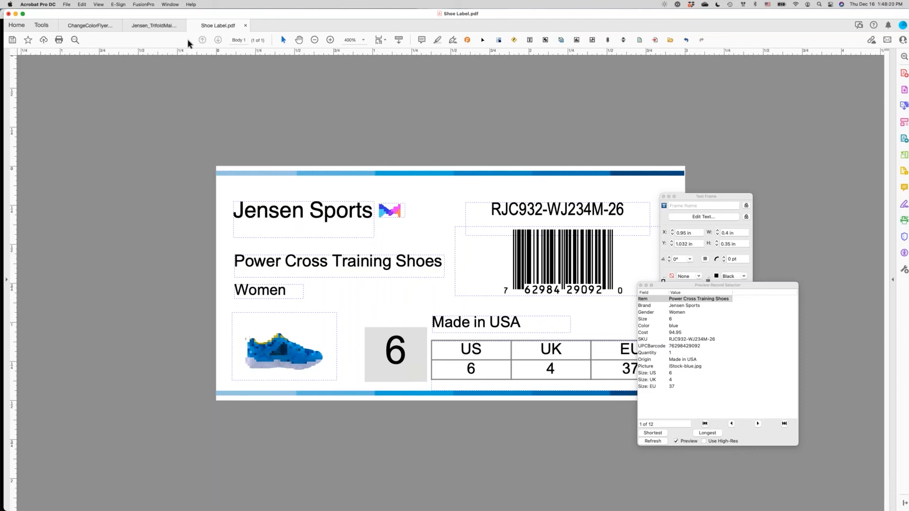
# - Check for FusionPro updates from its version information and highlight the registered serial number before closing it
pyautogui.click(144, 5)
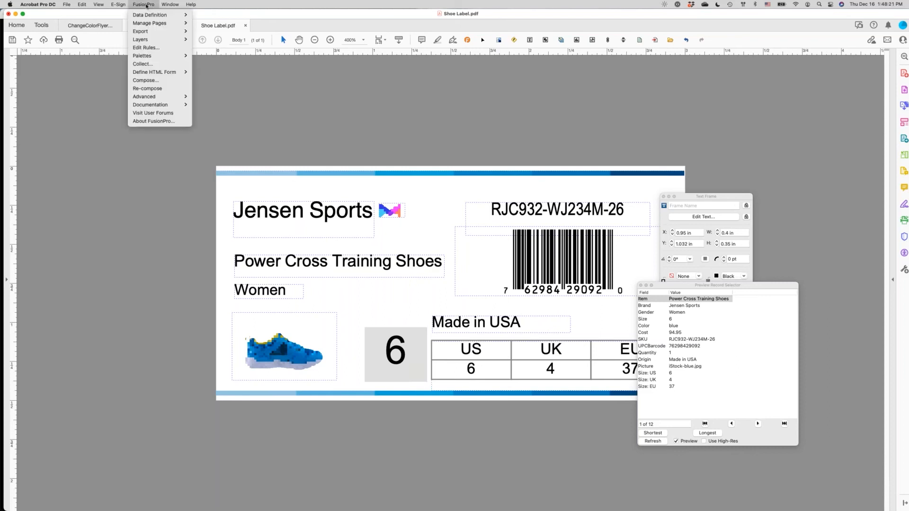
pyautogui.click(161, 122)
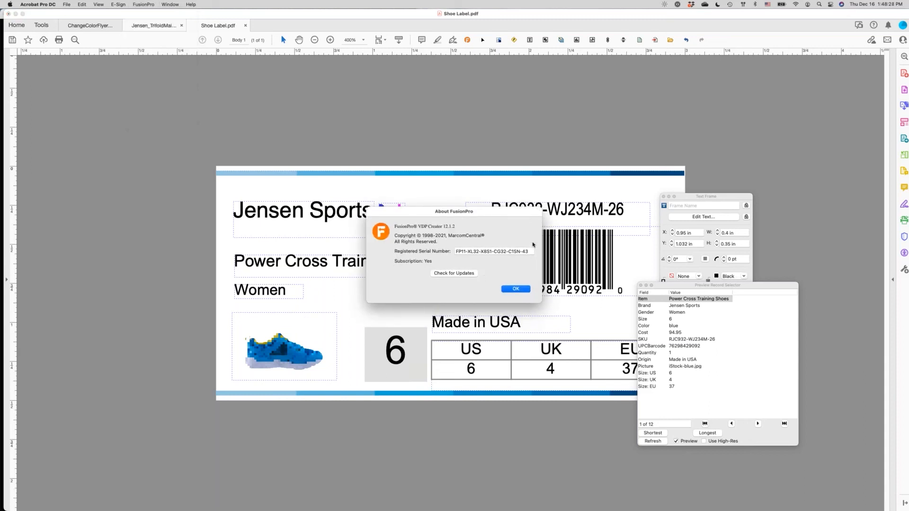
pyautogui.click(456, 273)
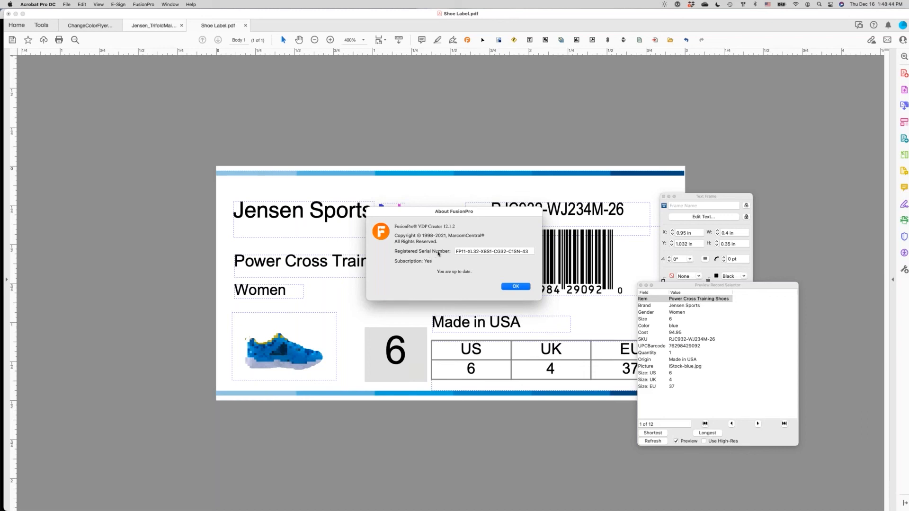
pyautogui.tripleClick(469, 251)
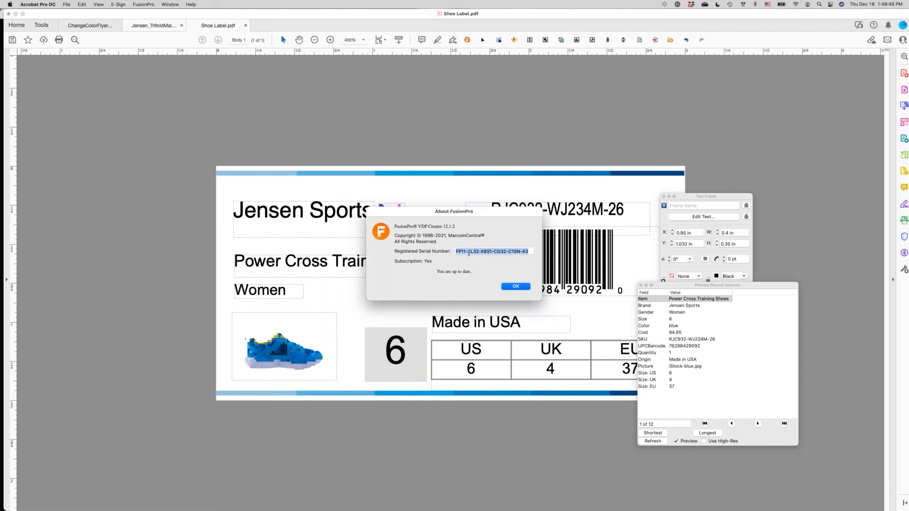
pyautogui.doubleClick(469, 252)
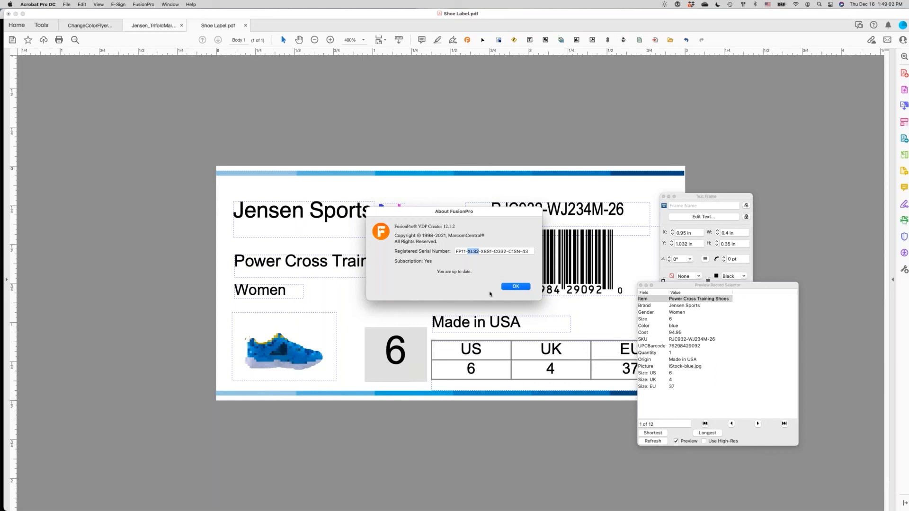
pyautogui.click(522, 287)
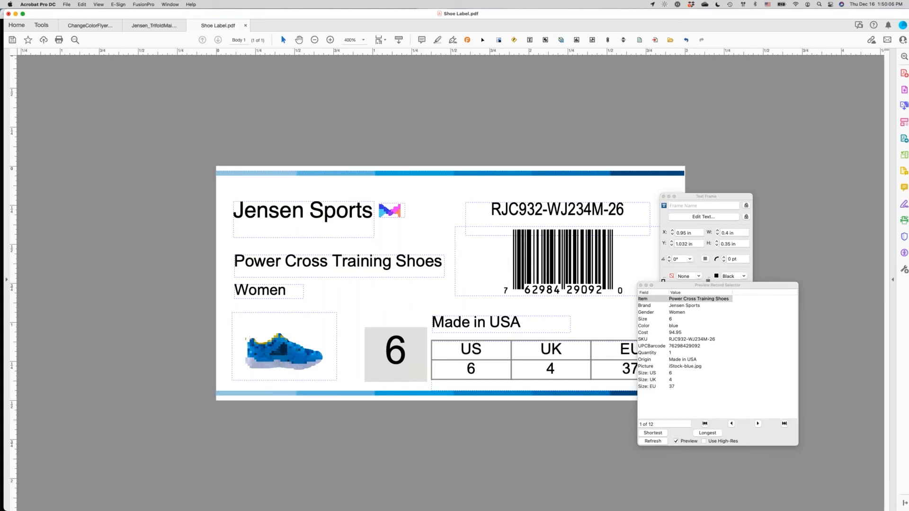
# - Switch to the PowerPoint slide show and display the Design and Create slide
pyautogui.moveTo(532, 505)
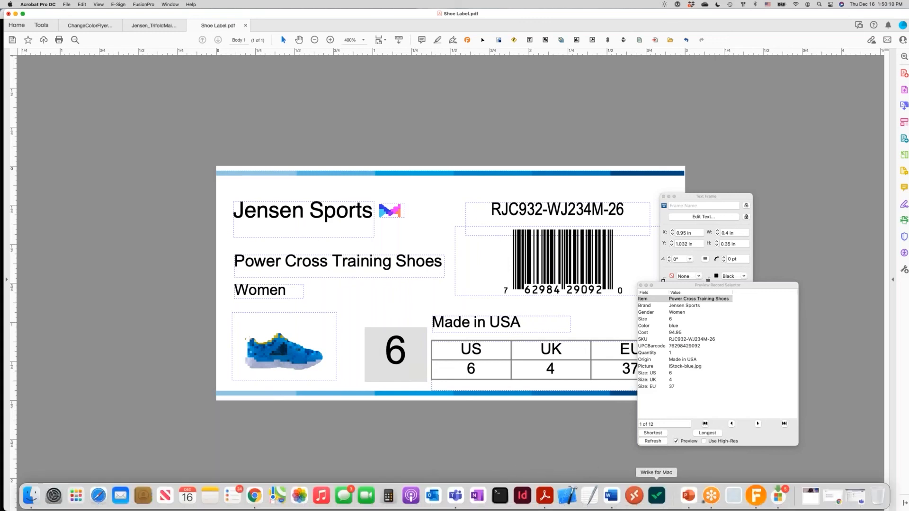
pyautogui.click(687, 497)
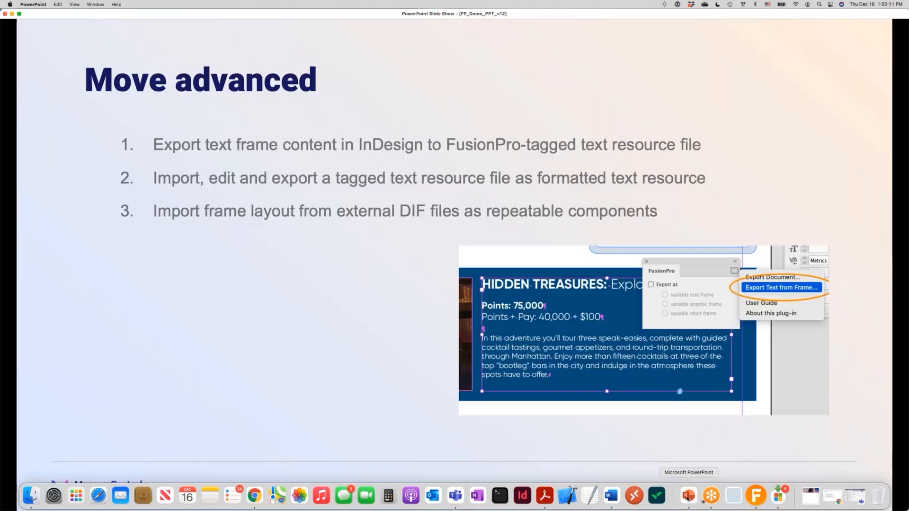
pyautogui.click(298, 275)
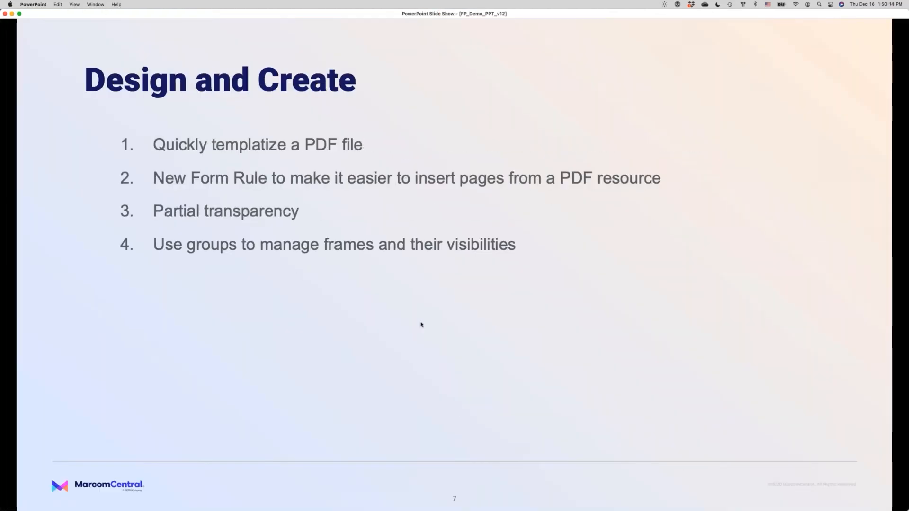
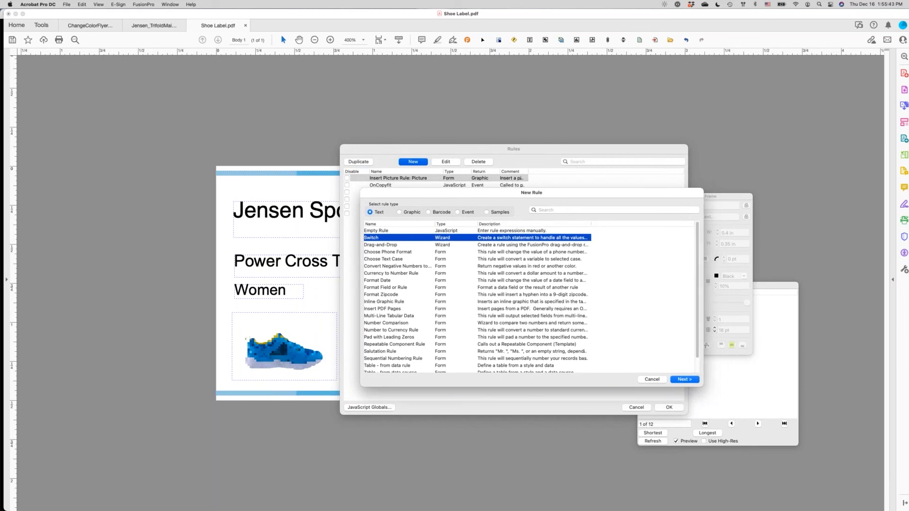
# - List the barcode rule templates in an enlarged New Rule dialog, open the QR Barcode template, and cancel it
pyautogui.click(538, 186)
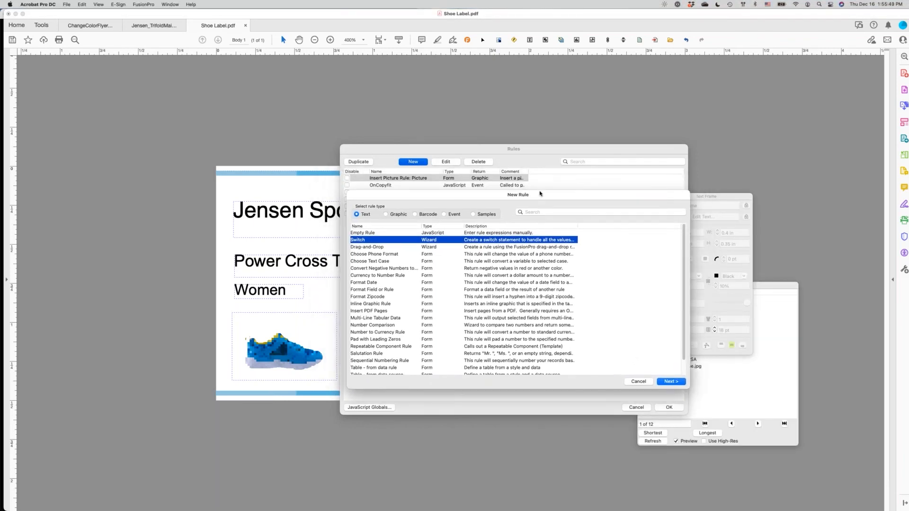
pyautogui.click(438, 213)
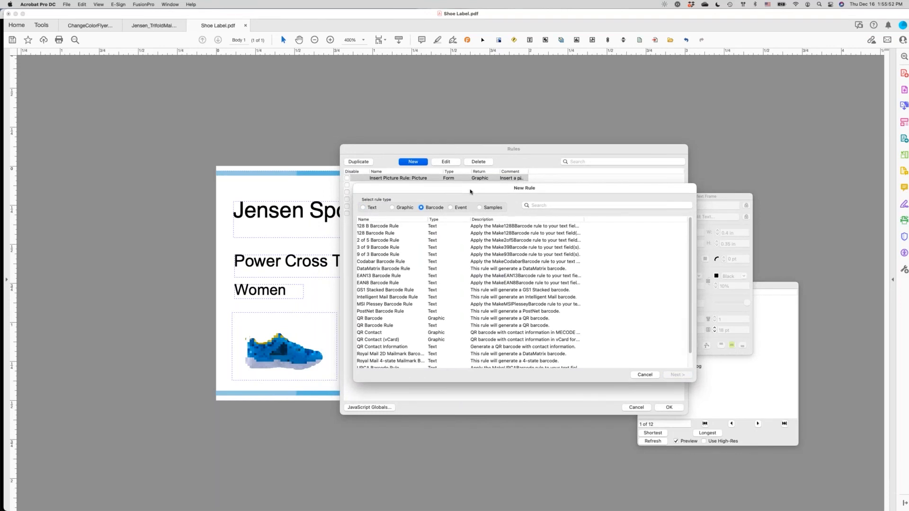
pyautogui.moveTo(692, 381); pyautogui.dragTo(734, 458)
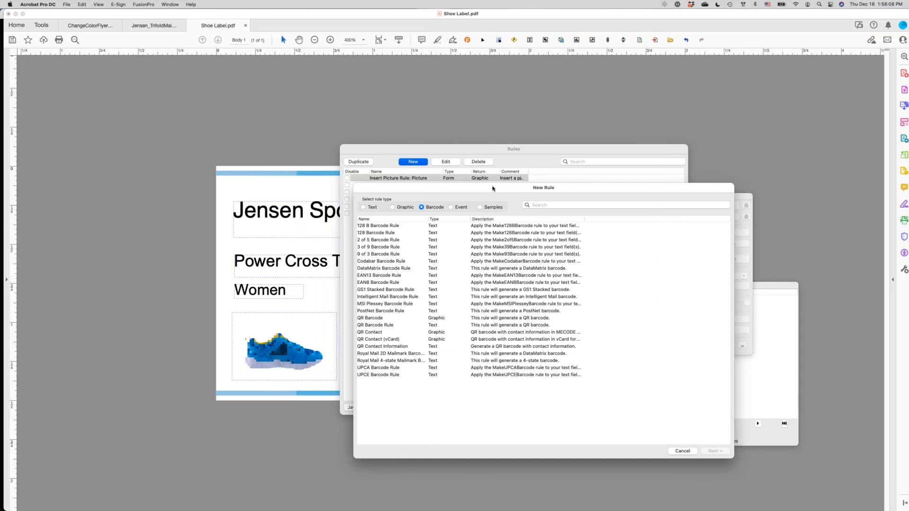
pyautogui.moveTo(492, 188); pyautogui.dragTo(501, 178)
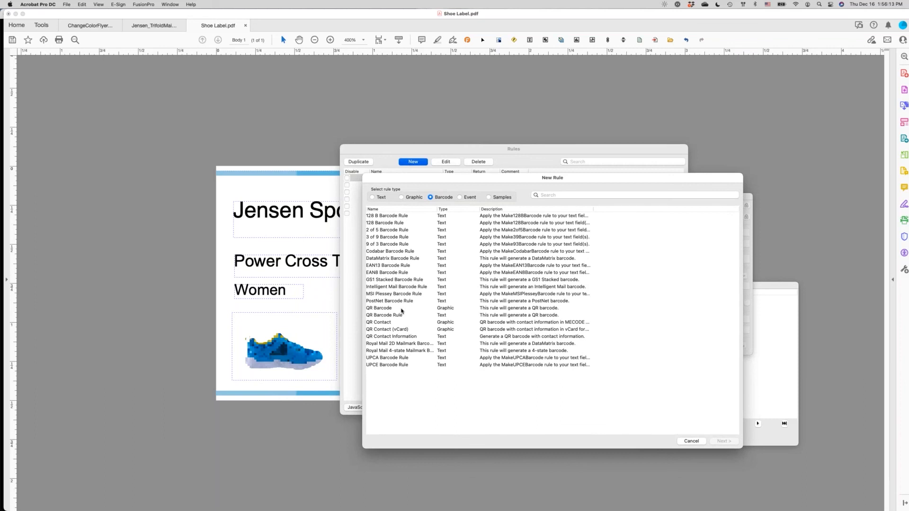
pyautogui.doubleClick(401, 309)
pyautogui.click(488, 313)
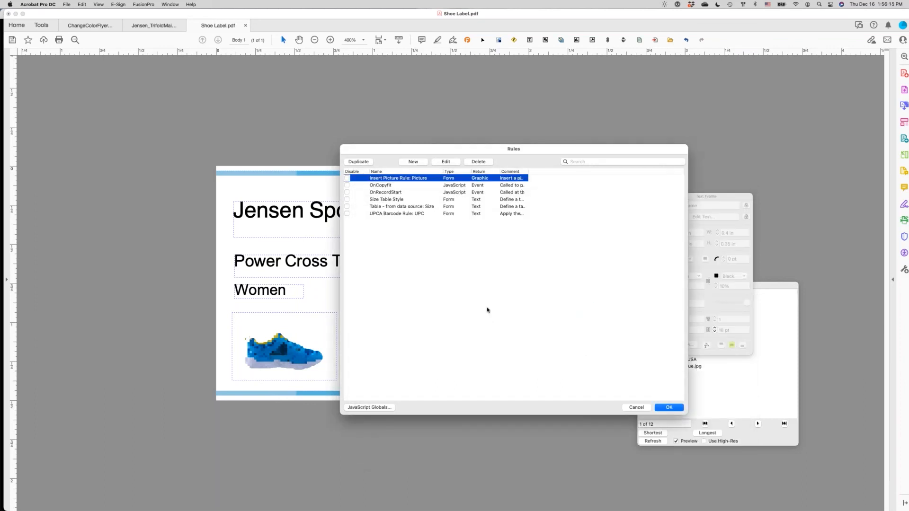
# - Start another new rule, review the available barcode rule types, and cancel without choosing one
pyautogui.click(413, 162)
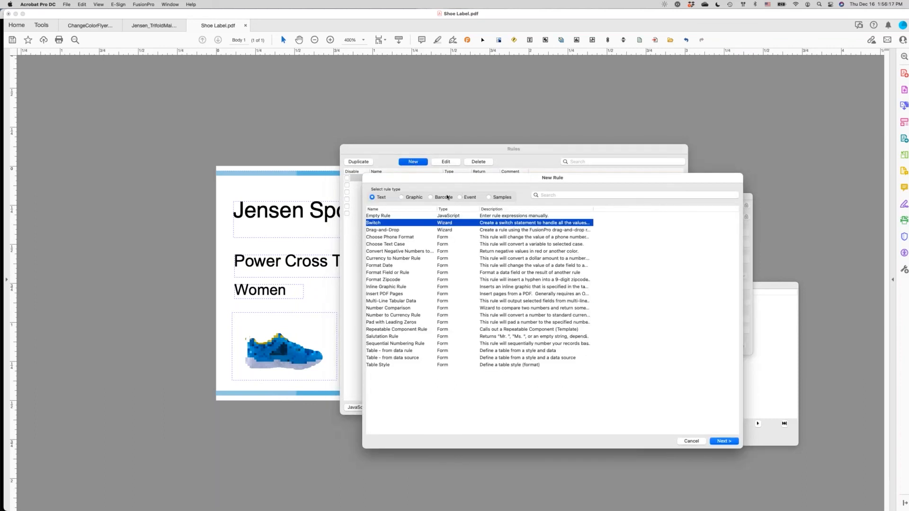
pyautogui.click(447, 198)
pyautogui.moveTo(456, 179); pyautogui.dragTo(456, 170)
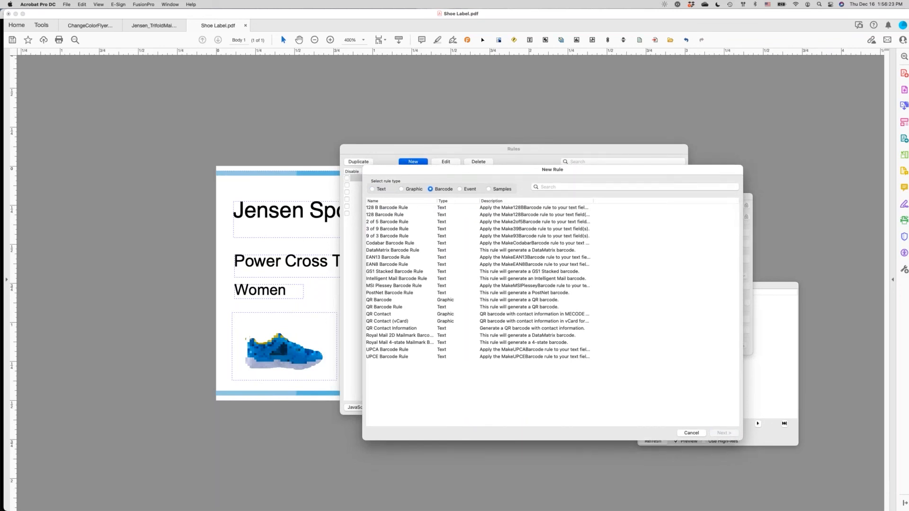
pyautogui.press('super+Tab')
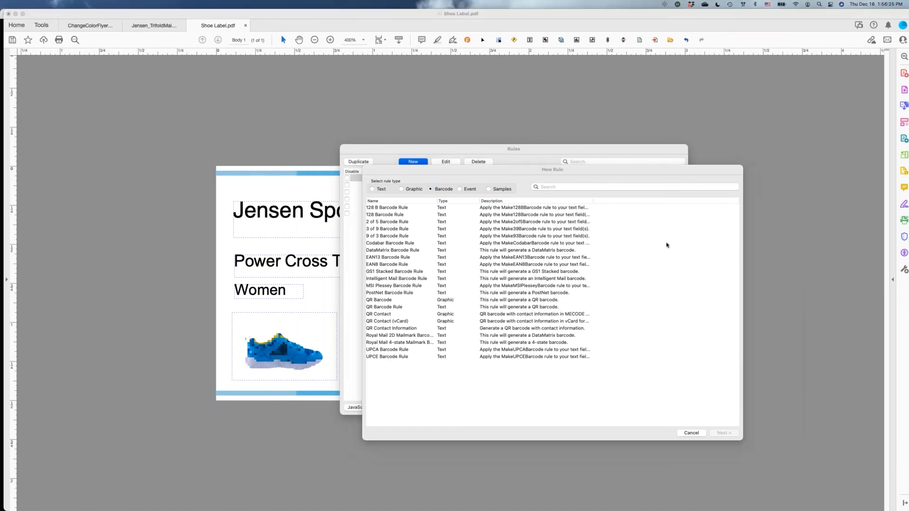
pyautogui.moveTo(536, 175)
pyautogui.mouseDown()
pyautogui.moveTo(502, 154)
pyautogui.moveTo(502, 179)
pyautogui.moveTo(525, 178)
pyautogui.mouseUp()
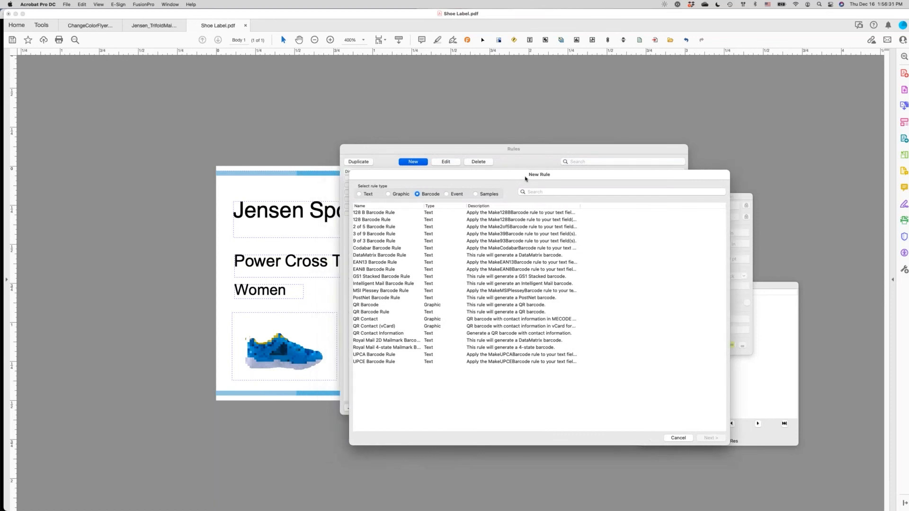
pyautogui.moveTo(525, 179); pyautogui.dragTo(541, 179)
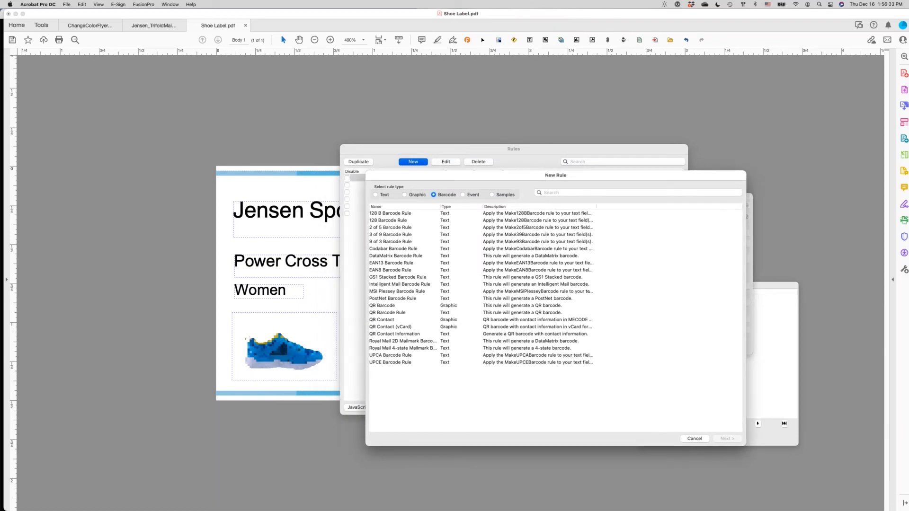
pyautogui.click(702, 441)
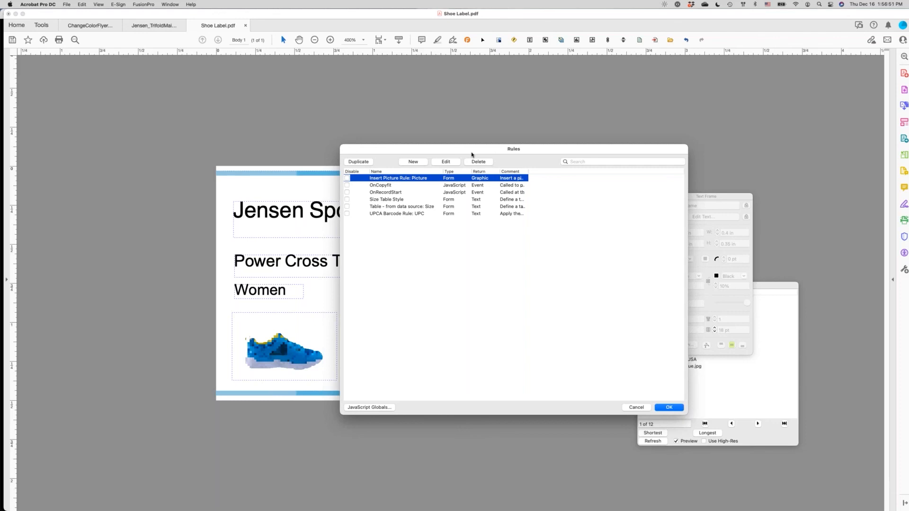
# - Open a new UPCA Barcode Rule and view the data fields and rules available for its barcode field
pyautogui.click(409, 163)
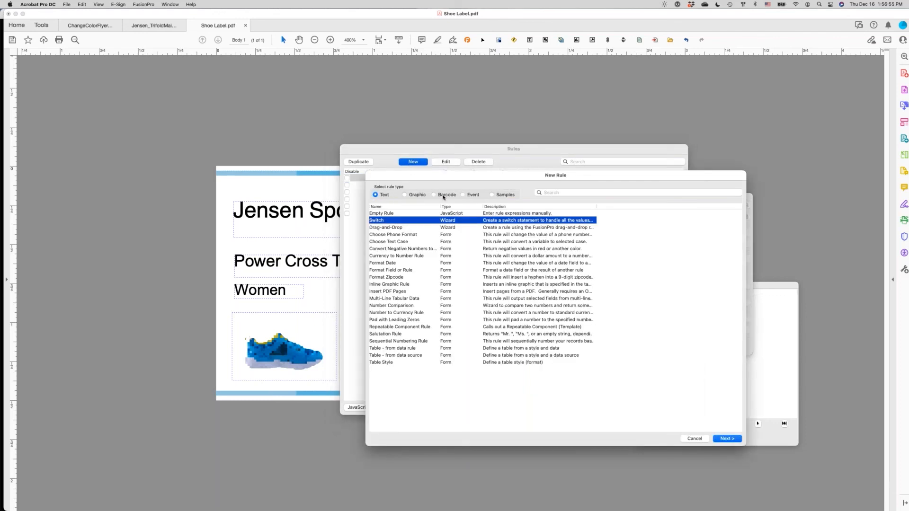
pyautogui.click(443, 196)
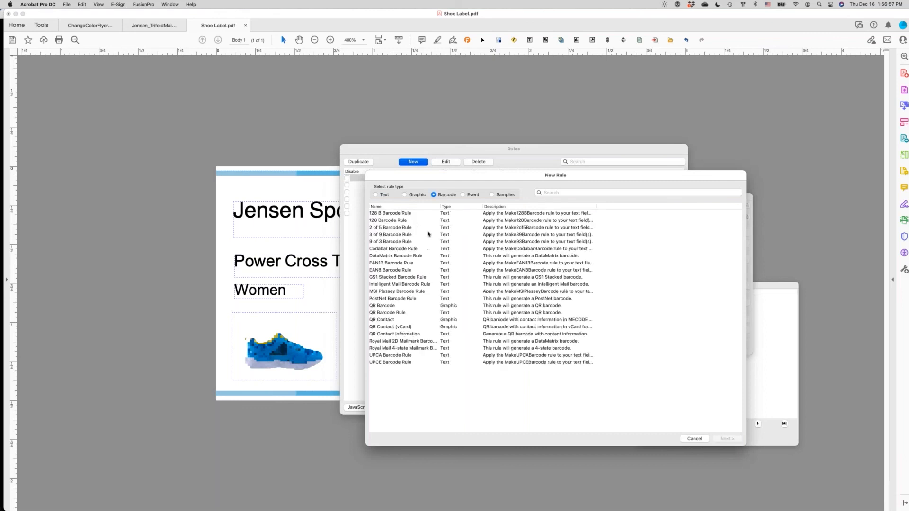
pyautogui.doubleClick(400, 356)
pyautogui.click(449, 267)
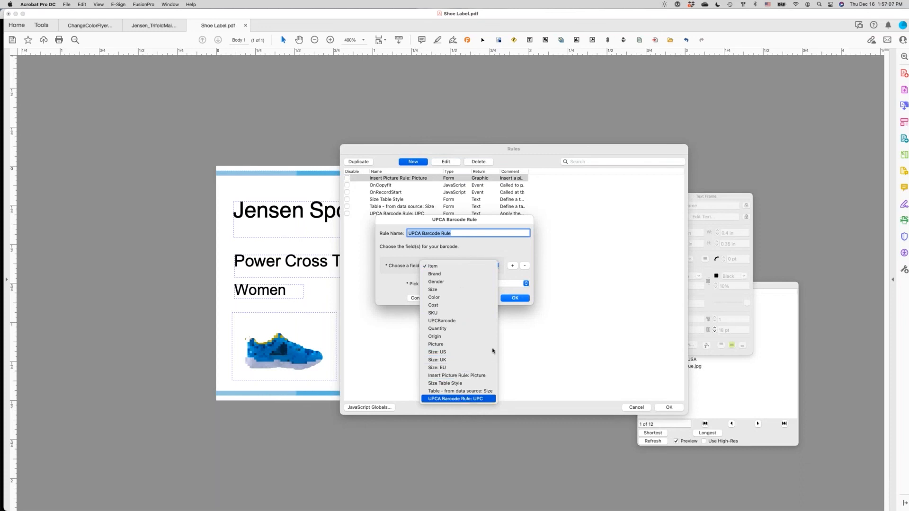
pyautogui.click(554, 290)
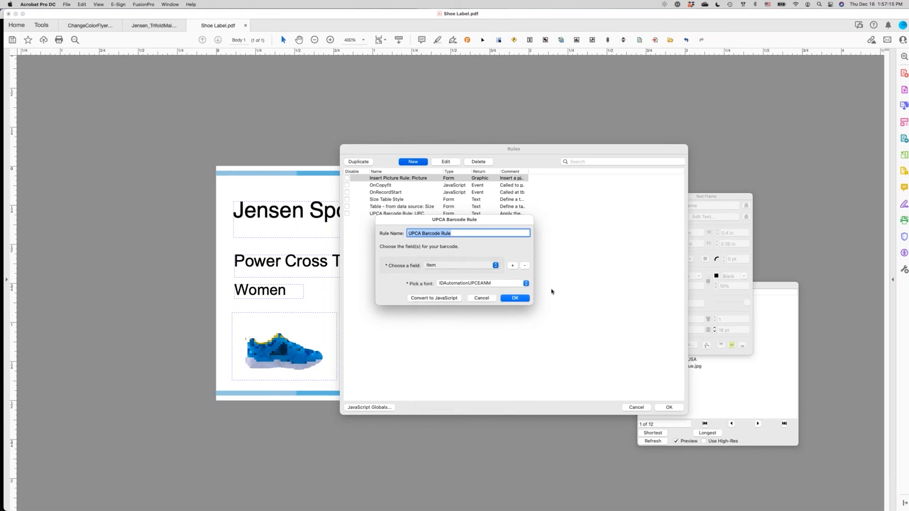
# - Browse the IDAutomation barcode fonts offered for the UPCA rule, keep IDAutomationUPCEANM, and close the rule without adding it
pyautogui.click(508, 286)
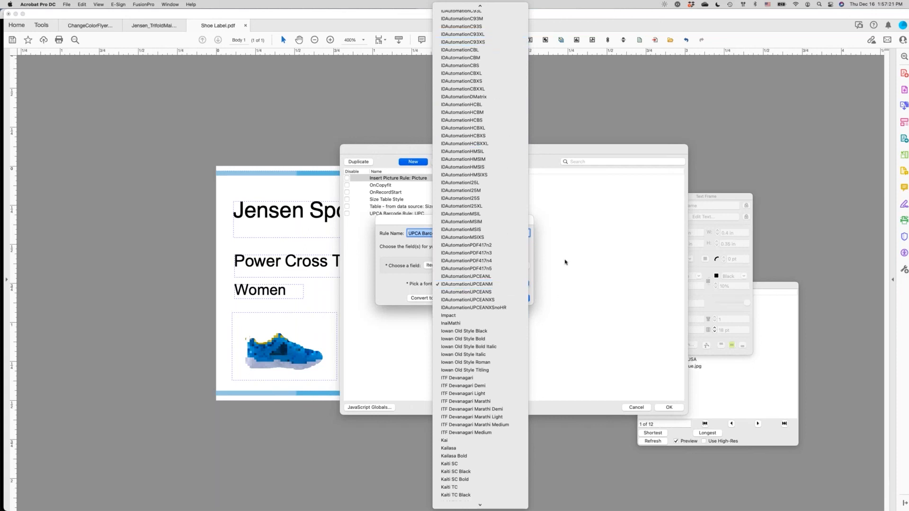
pyautogui.click(500, 284)
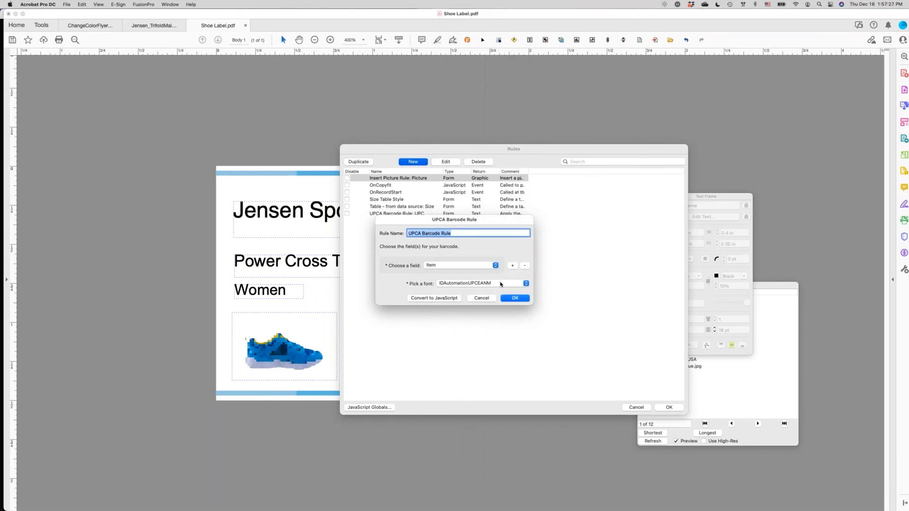
pyautogui.click(500, 284)
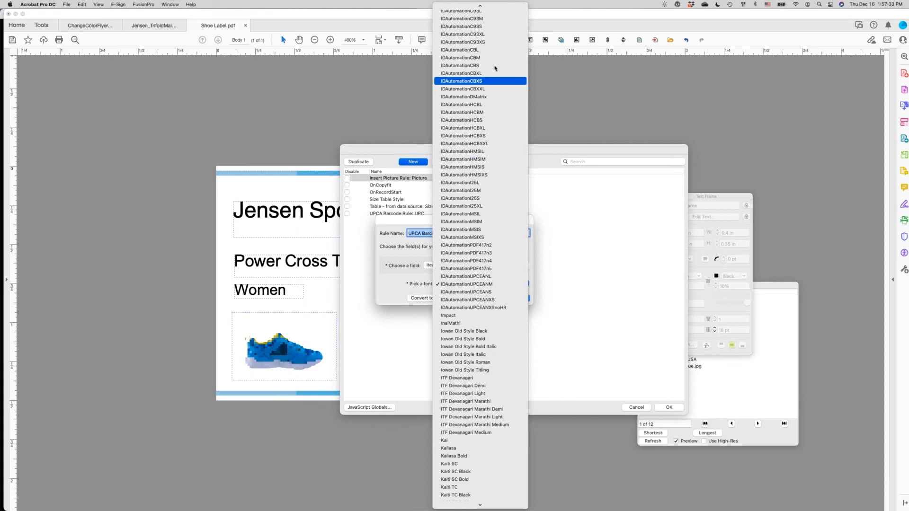
pyautogui.click(559, 232)
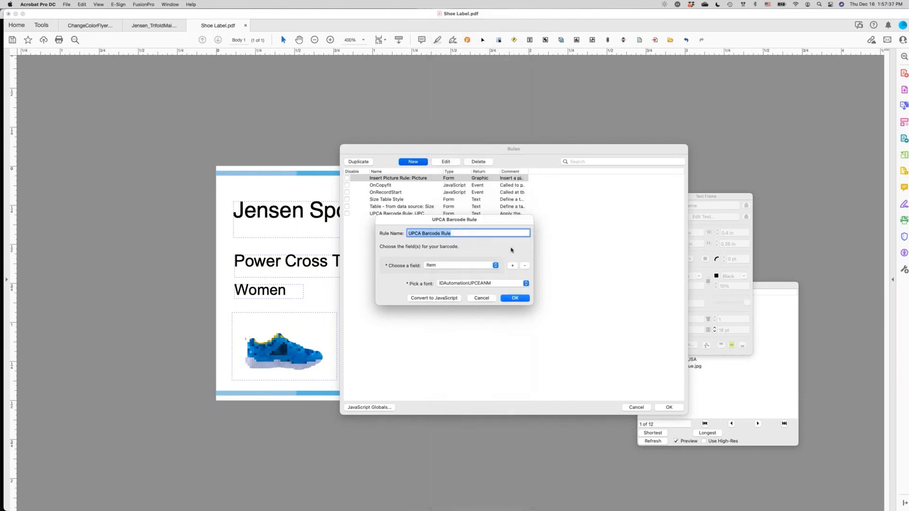
pyautogui.moveTo(496, 220); pyautogui.dragTo(511, 231)
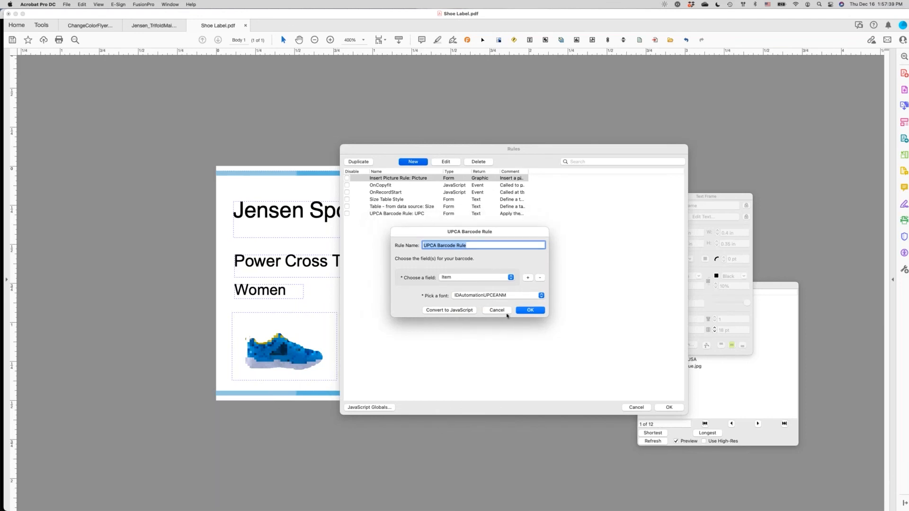
pyautogui.click(530, 309)
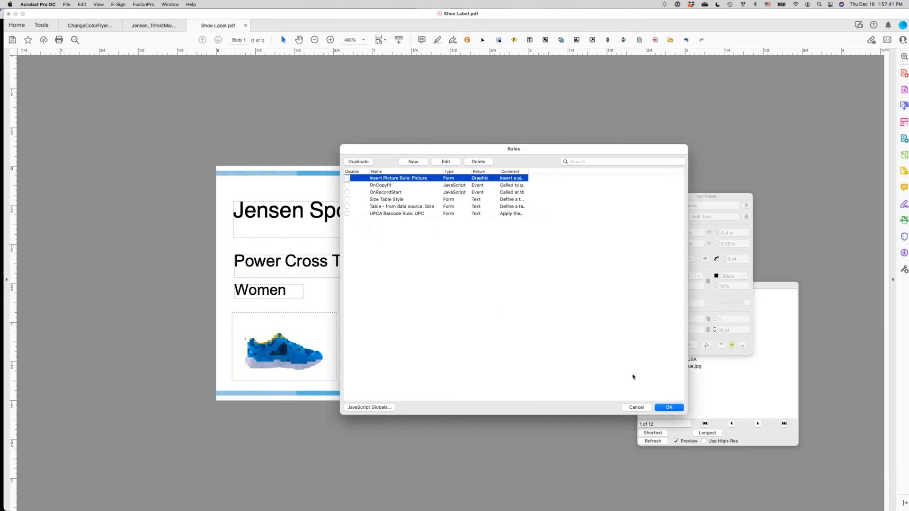
# - Open a new 2 of 5 Barcode Rule, check its font choices, and cancel the rule
pyautogui.moveTo(448, 148); pyautogui.dragTo(438, 156)
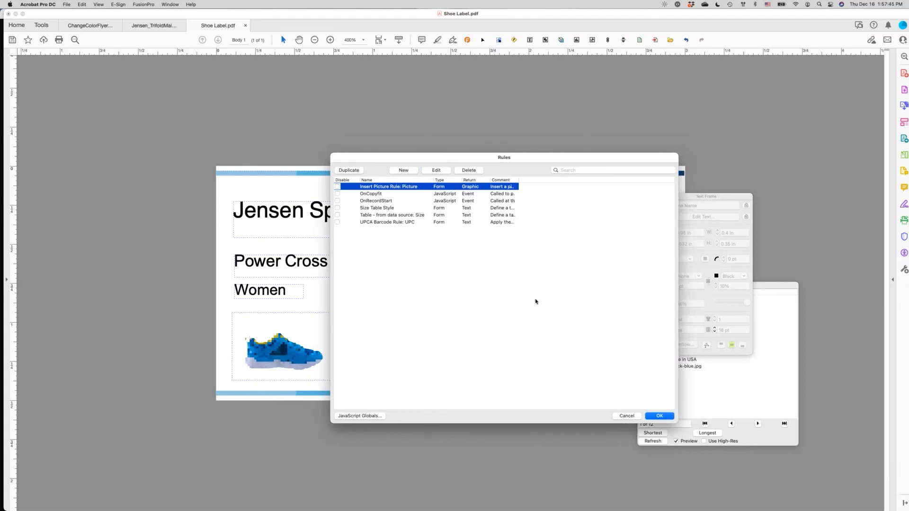
pyautogui.click(409, 174)
pyautogui.click(444, 196)
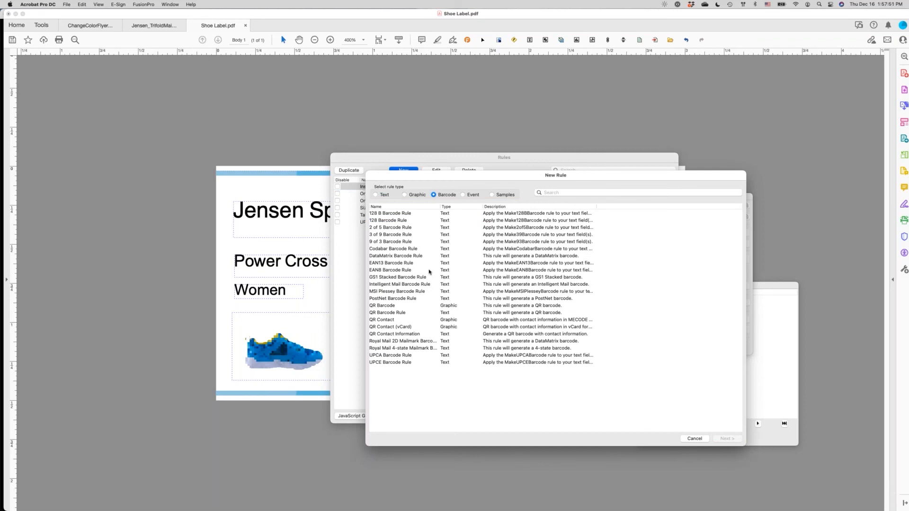
pyautogui.doubleClick(419, 227)
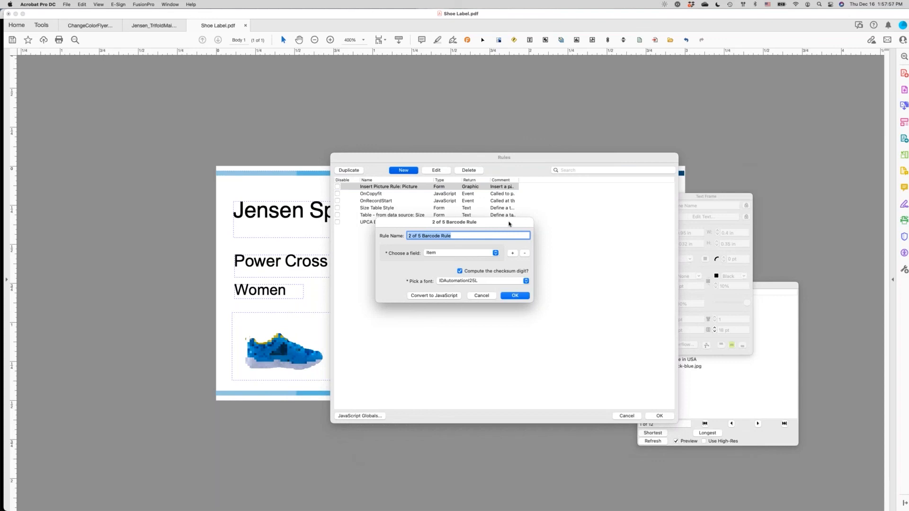
pyautogui.click(504, 282)
pyautogui.click(505, 282)
pyautogui.click(482, 295)
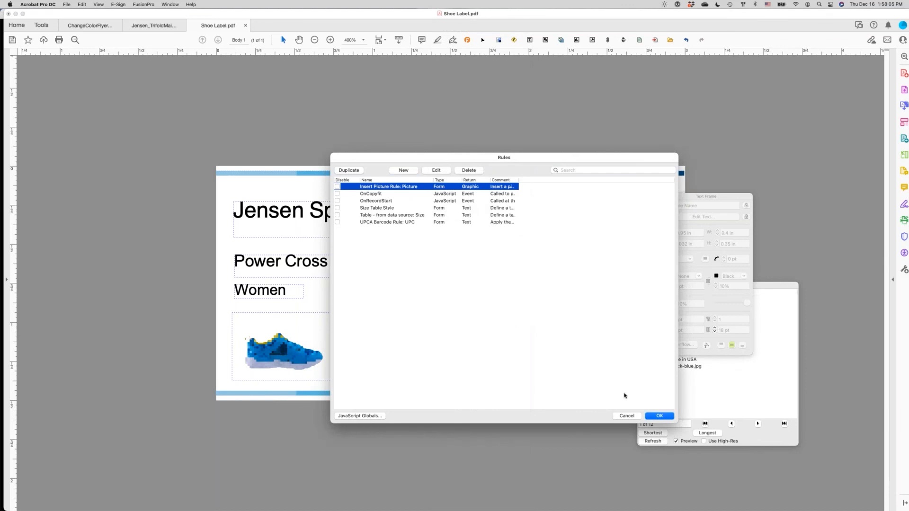
# - Close the Rules dialog without saving changes and switch away from Acrobat
pyautogui.moveTo(474, 157); pyautogui.dragTo(454, 155)
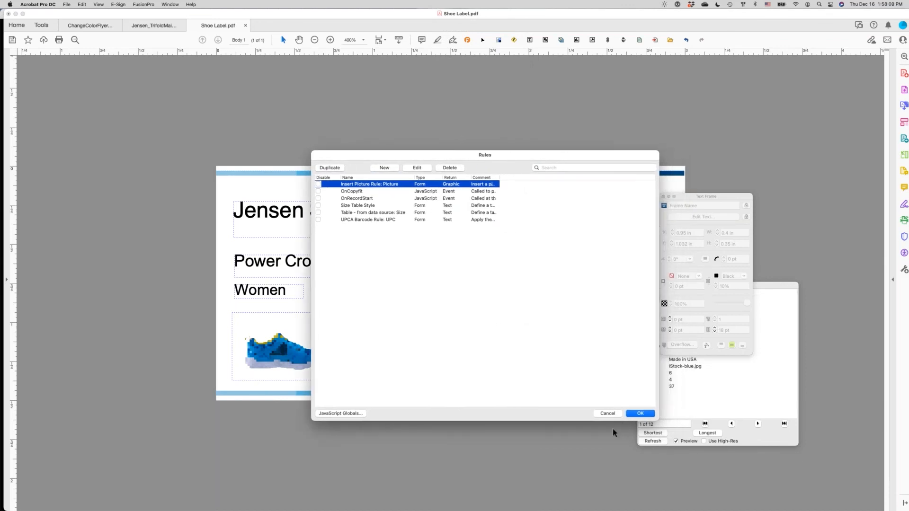
pyautogui.click(607, 416)
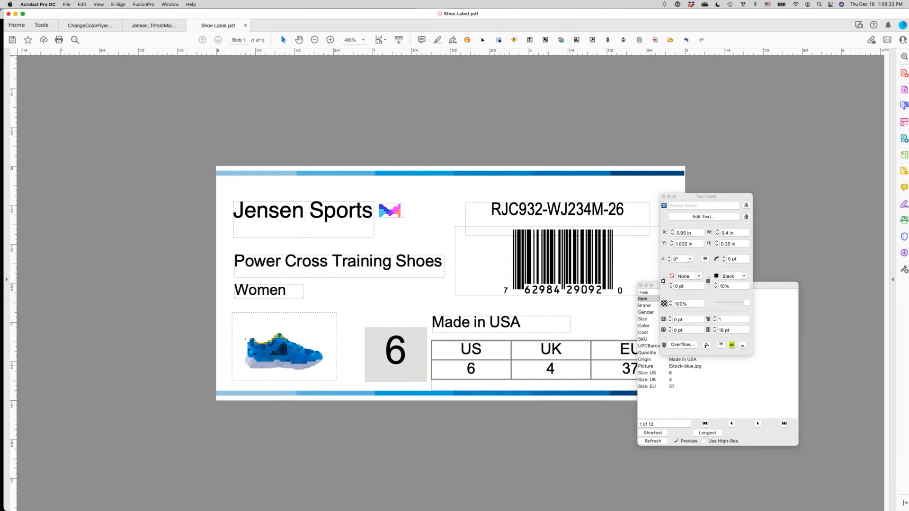
pyautogui.press('super+Tab')
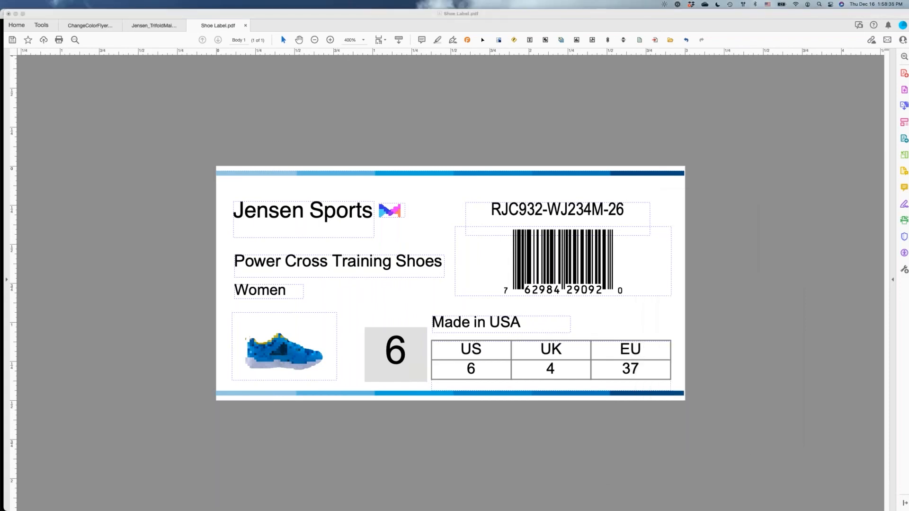